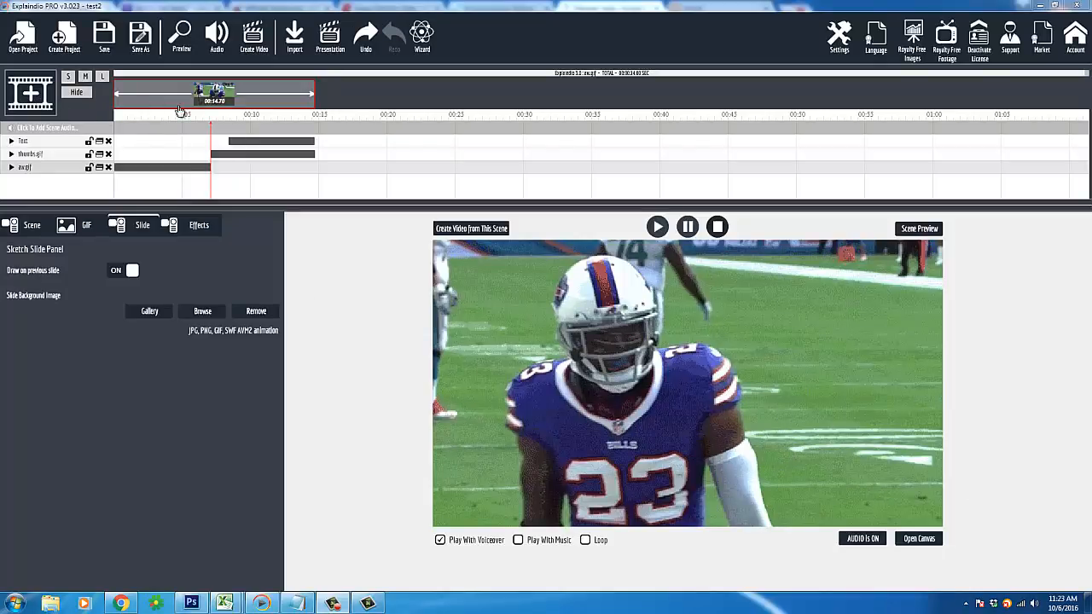
Create a new scene after the football scene and open the Explaindio slide library for it.
{"action": "left_click", "coordinate": [38, 93]}
{"action": "left_click", "coordinate": [441, 314]}
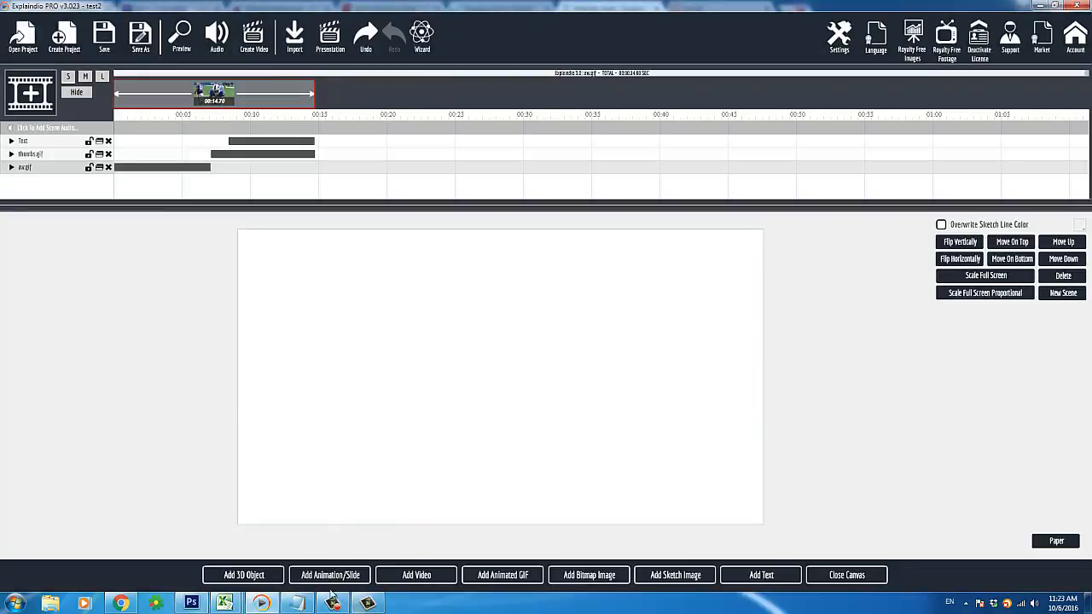
{"action": "left_click", "coordinate": [322, 580]}
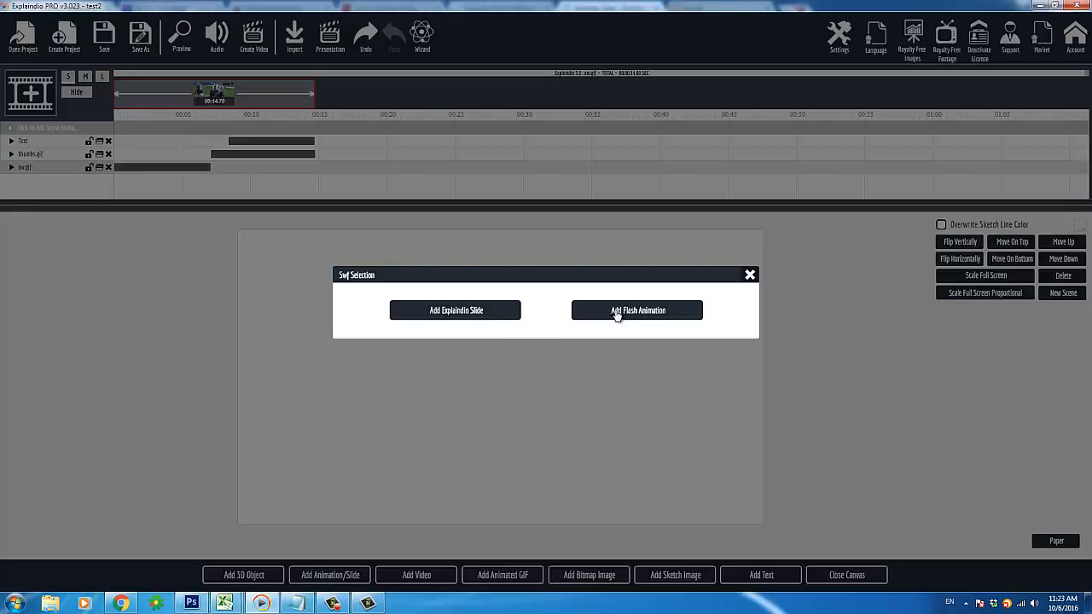
{"action": "left_click", "coordinate": [422, 320]}
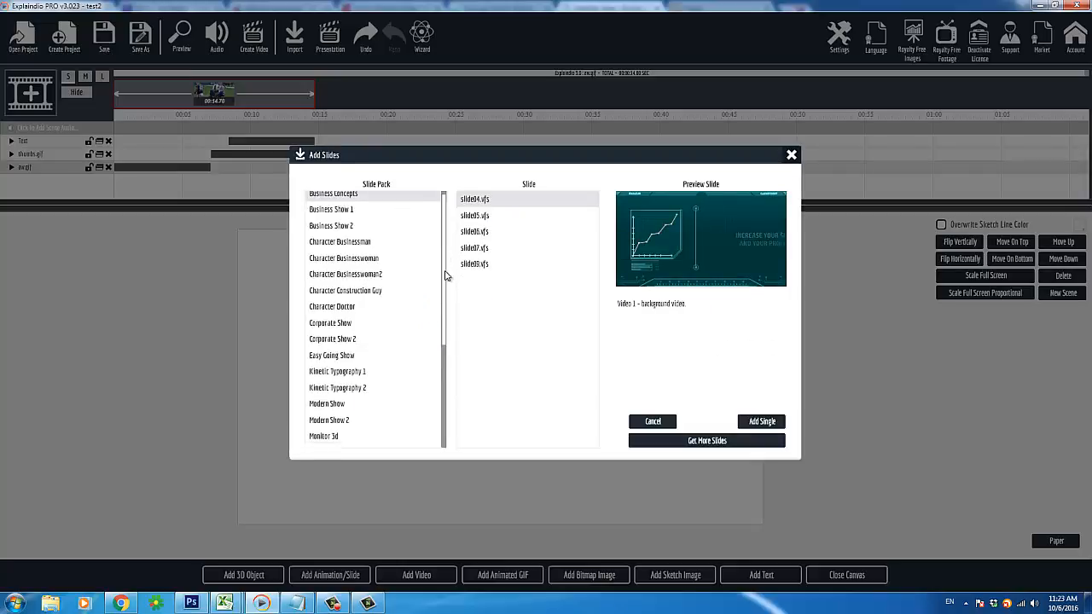
Browse the slide packs and choose slide_1.vfs from the Modern Show pack for import.
{"action": "left_click_drag", "start_coordinate": [445, 275], "coordinate": [448, 219]}
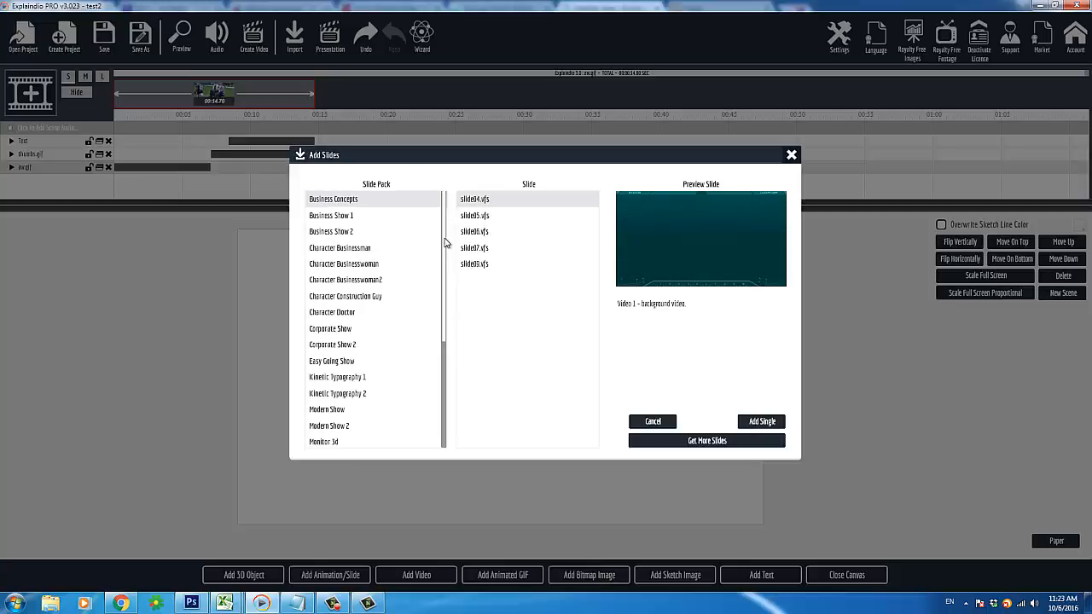
{"action": "mouse_move", "coordinate": [444, 223]}
{"action": "left_mouse_down"}
{"action": "mouse_move", "coordinate": [443, 238]}
{"action": "mouse_move", "coordinate": [448, 205]}
{"action": "left_mouse_up"}
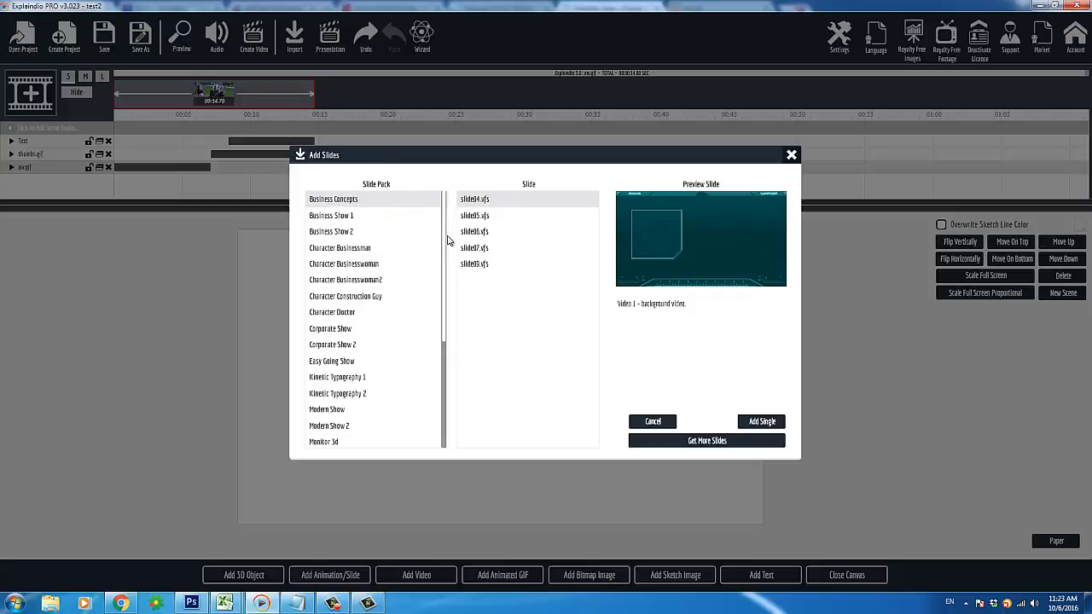
{"action": "left_click_drag", "start_coordinate": [444, 239], "coordinate": [455, 365]}
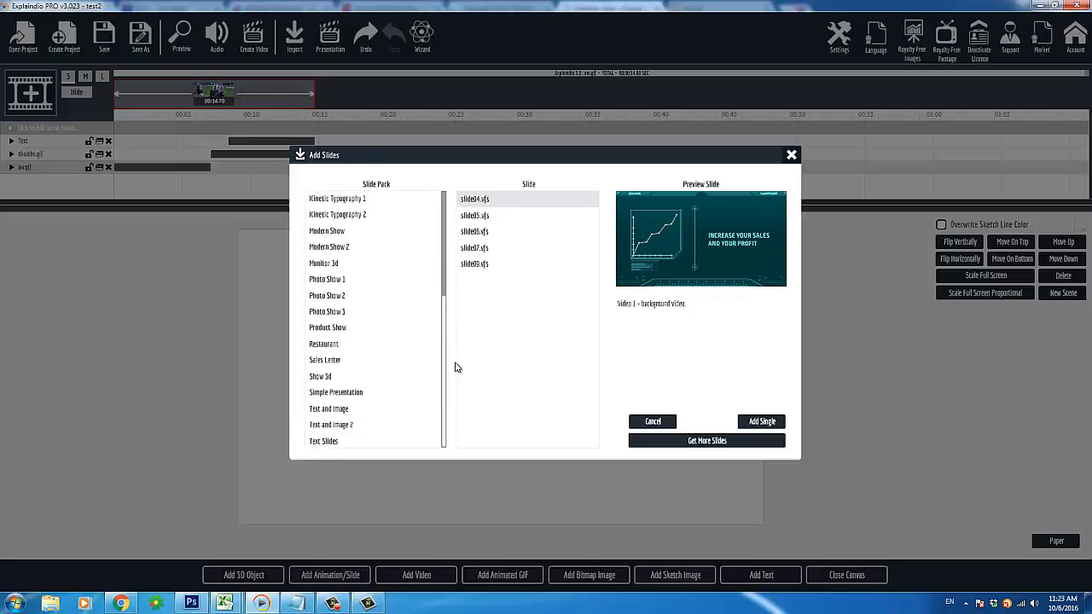
{"action": "left_click", "coordinate": [446, 243]}
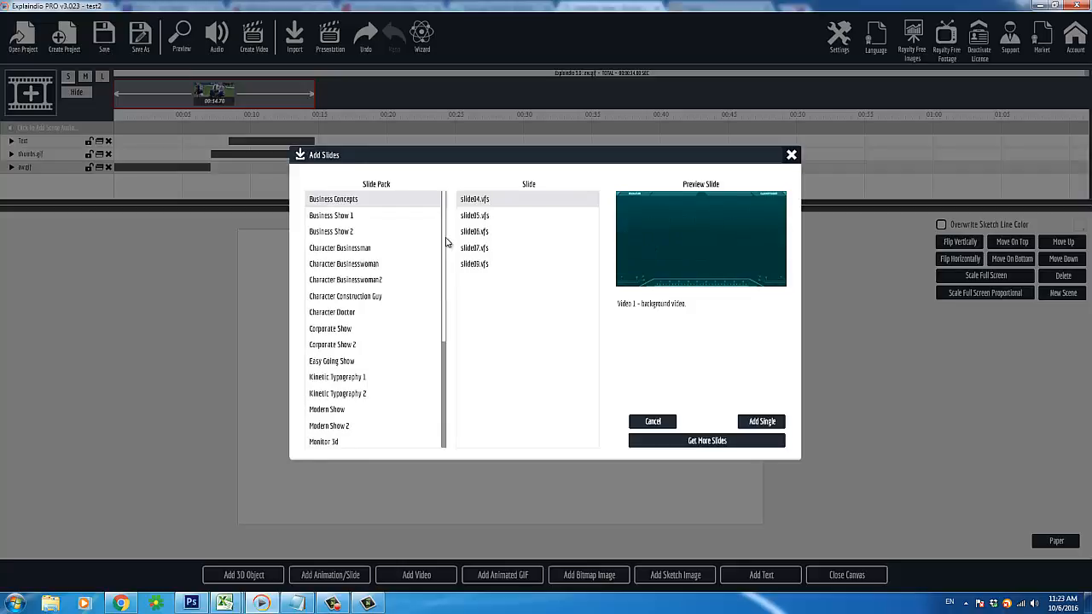
{"action": "left_click_drag", "start_coordinate": [445, 243], "coordinate": [451, 375]}
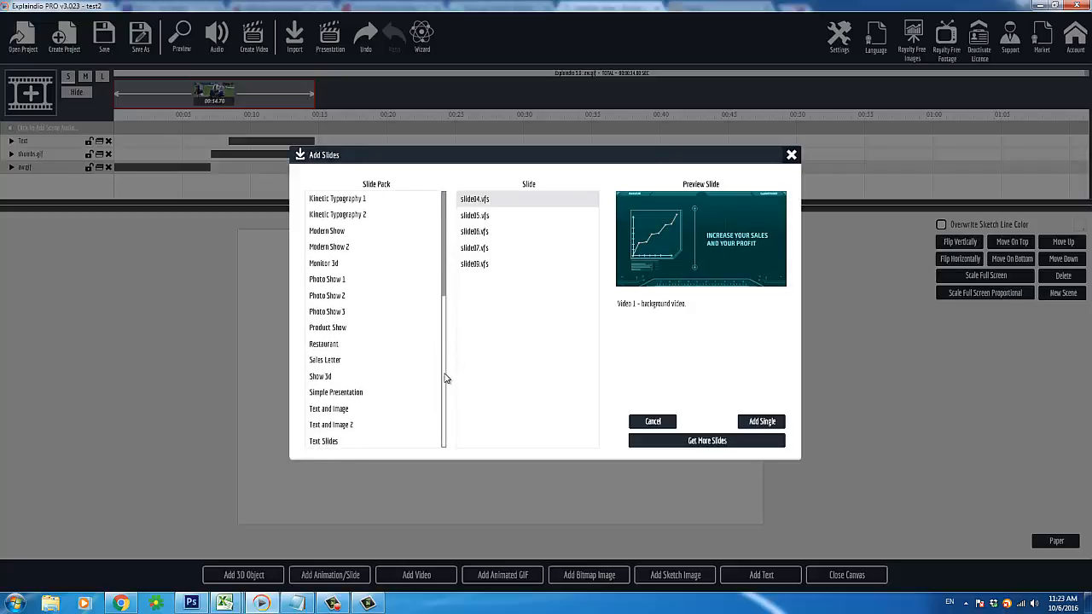
{"action": "left_click_drag", "start_coordinate": [443, 364], "coordinate": [445, 335]}
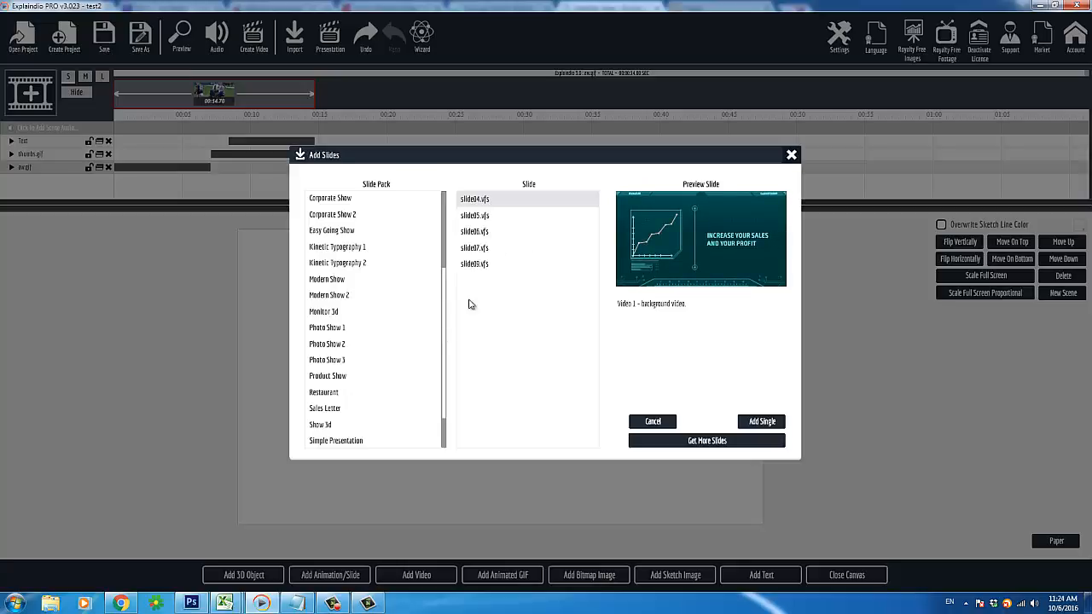
{"action": "left_click", "coordinate": [319, 281]}
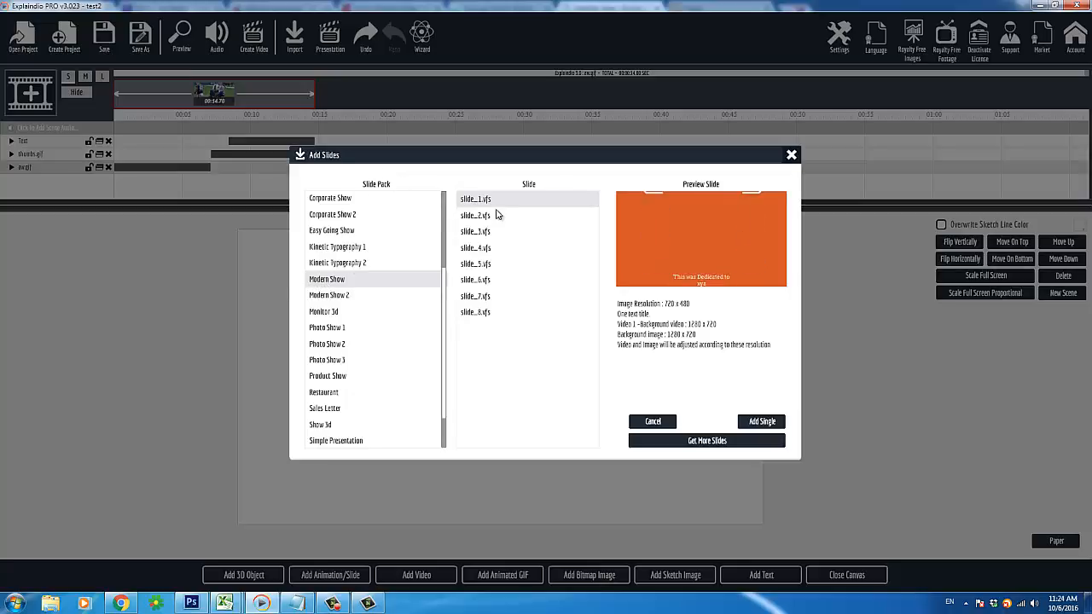
{"action": "left_click", "coordinate": [762, 422]}
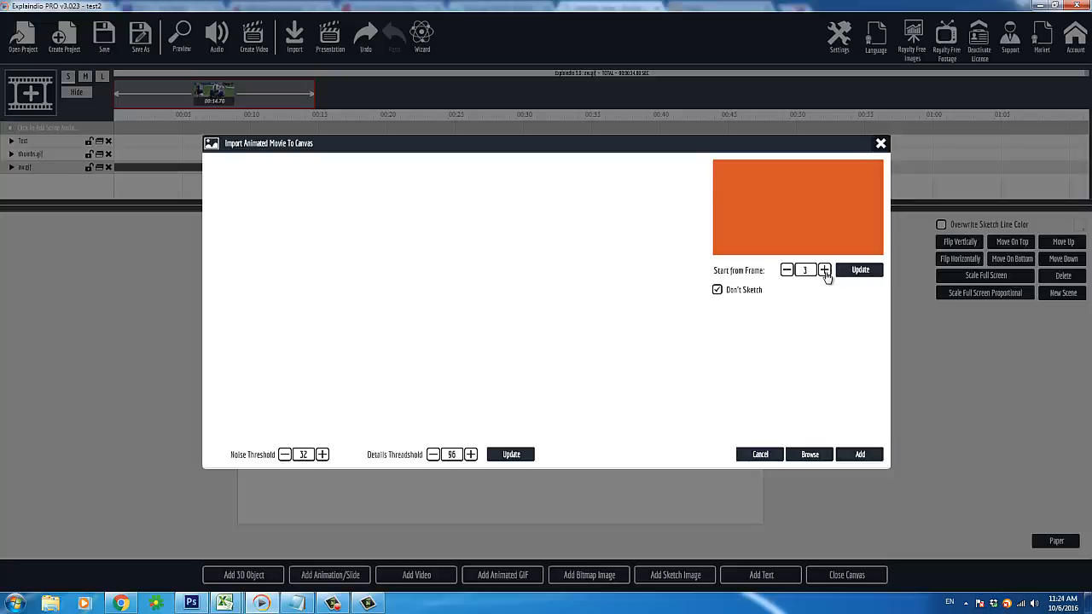
Preview the slide's later frames, add it to the canvas starting from frame 1, and close the canvas.
{"action": "left_click_drag", "start_coordinate": [825, 272], "coordinate": [823, 273]}
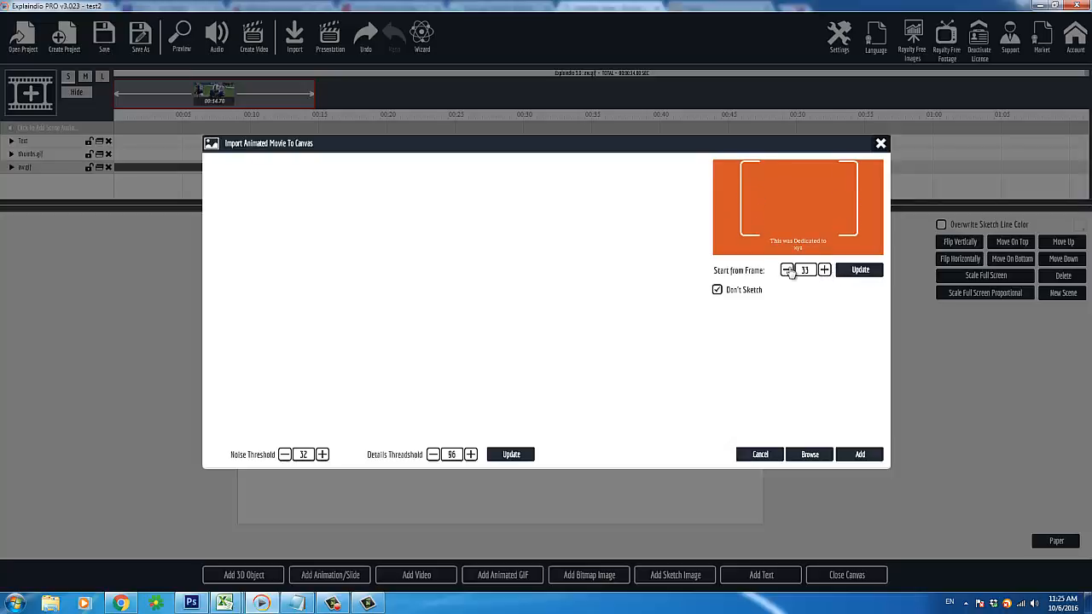
{"action": "left_click_drag", "start_coordinate": [787, 271], "coordinate": [786, 271]}
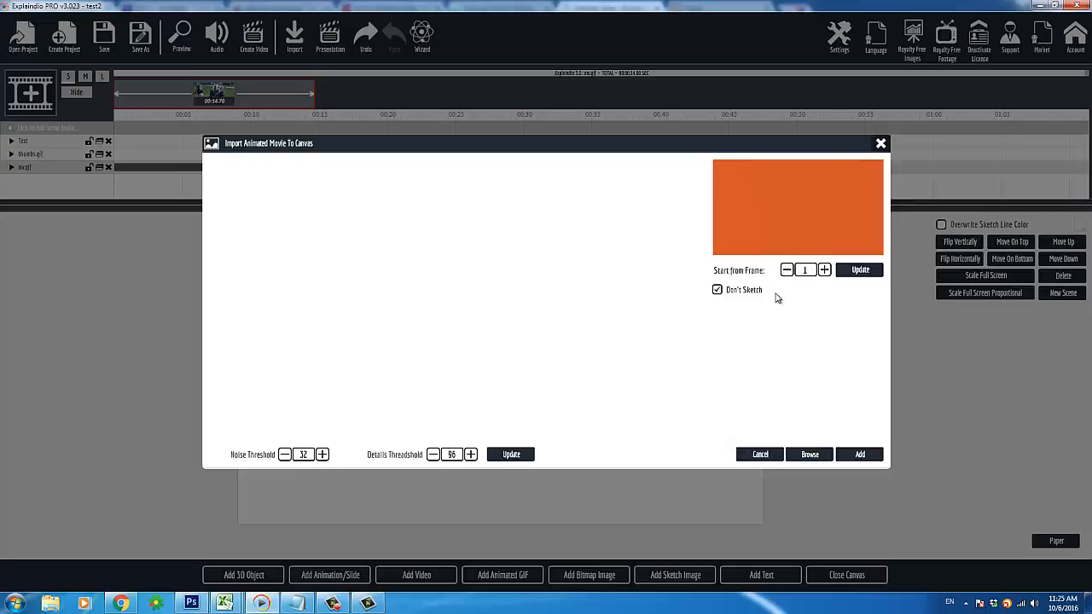
{"action": "left_click", "coordinate": [860, 455]}
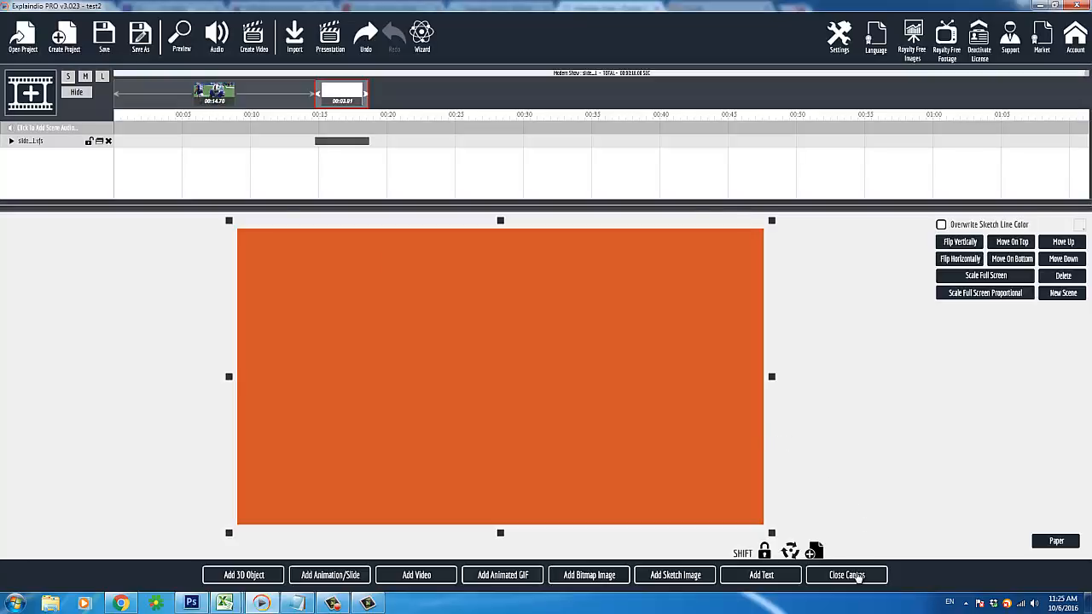
{"action": "left_click", "coordinate": [857, 575]}
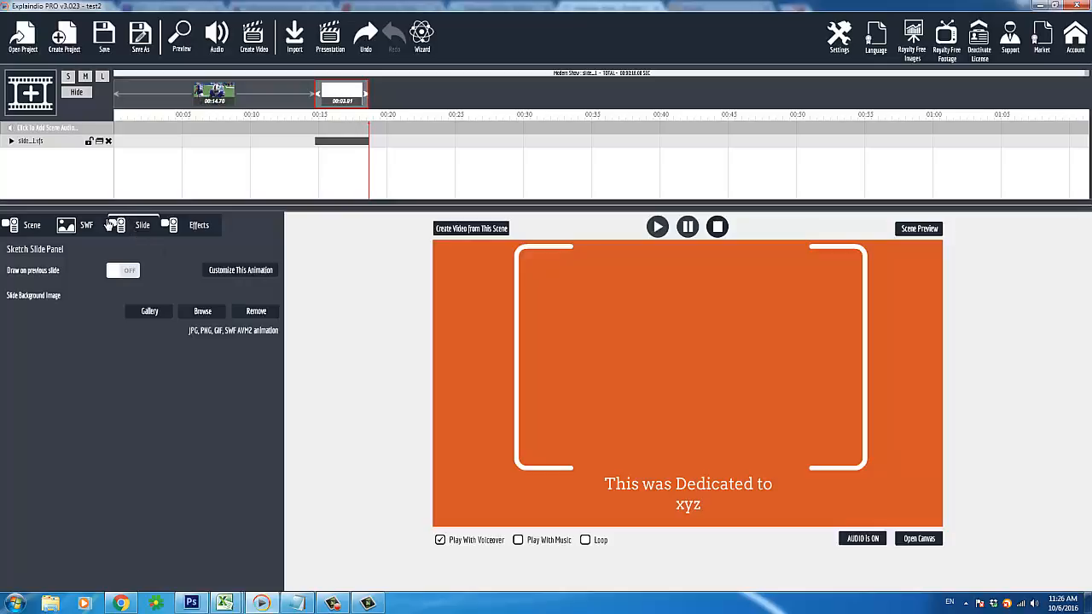
Examine the new scene's Scene, SWF, Slide and Effects settings for customization options.
{"action": "left_click", "coordinate": [82, 234]}
{"action": "left_click", "coordinate": [34, 236]}
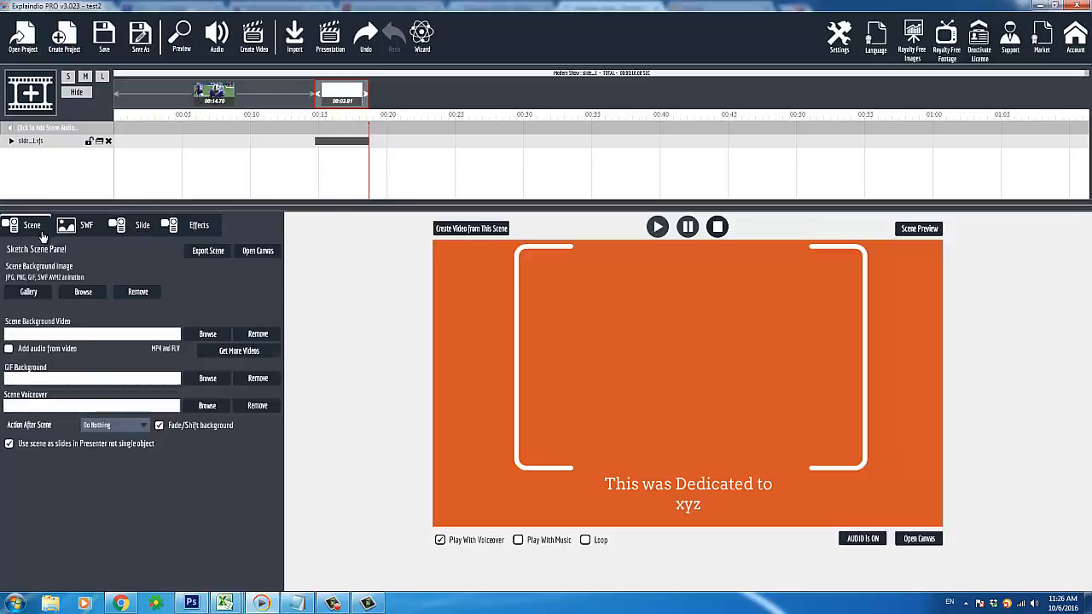
{"action": "left_click", "coordinate": [85, 239]}
{"action": "left_click", "coordinate": [144, 234]}
{"action": "left_click", "coordinate": [191, 234]}
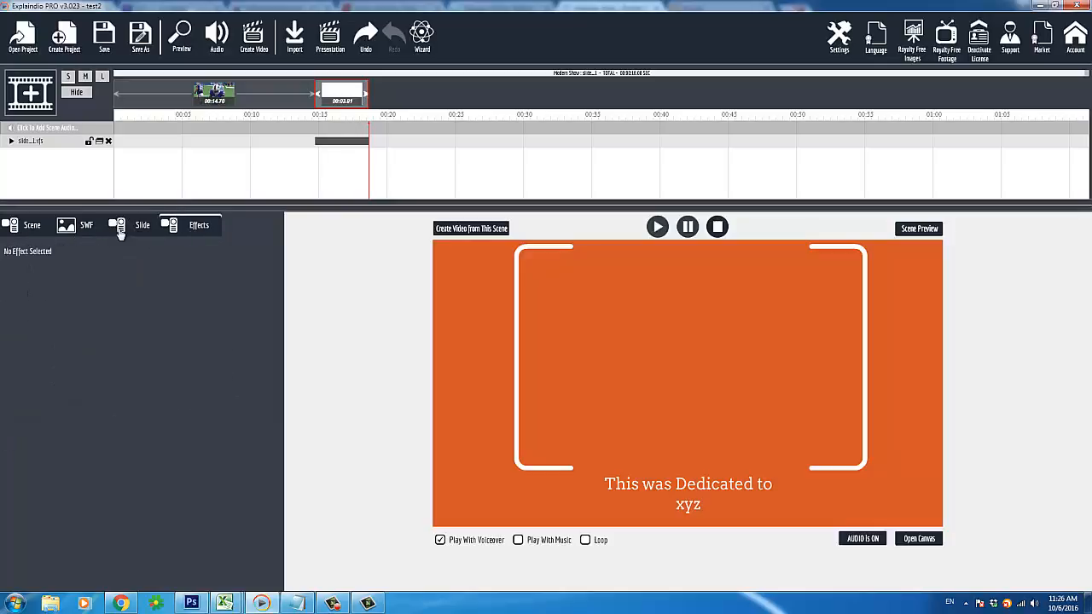
{"action": "left_click", "coordinate": [120, 235]}
{"action": "left_click", "coordinate": [27, 234]}
{"action": "left_click", "coordinate": [119, 235]}
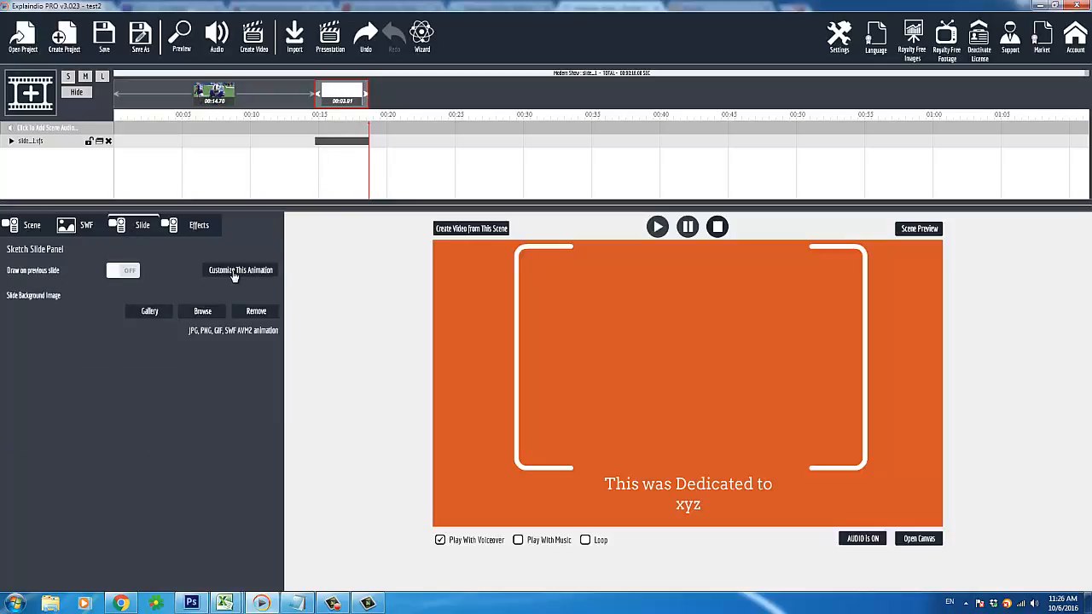
Open the slide's animation customization and examine its text, image, outline, animation and video settings.
{"action": "left_click", "coordinate": [231, 272]}
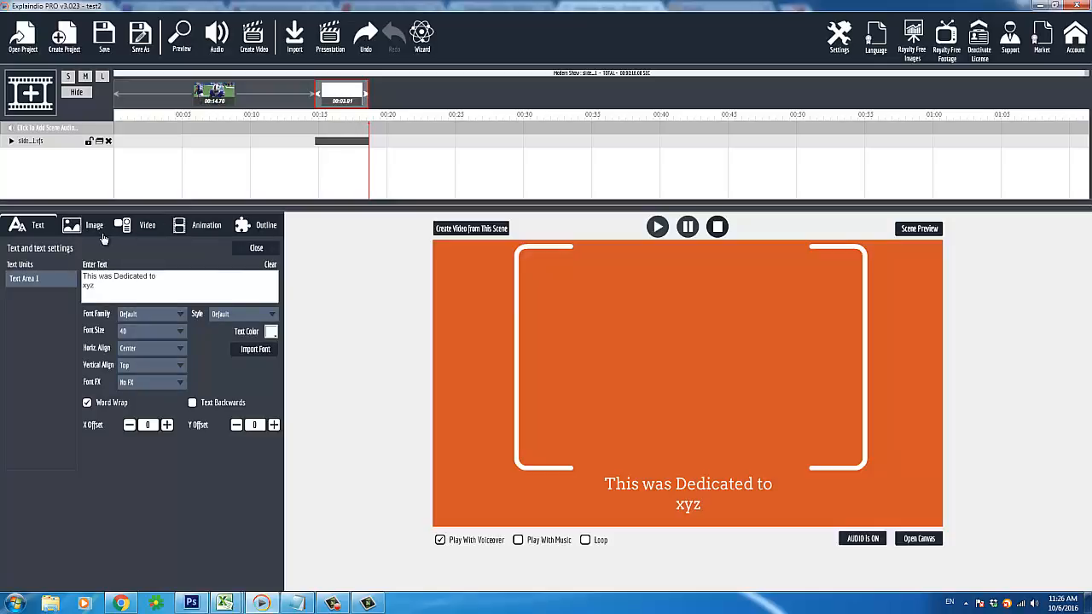
{"action": "left_click", "coordinate": [111, 287]}
{"action": "key", "text": "ctrl+a"}
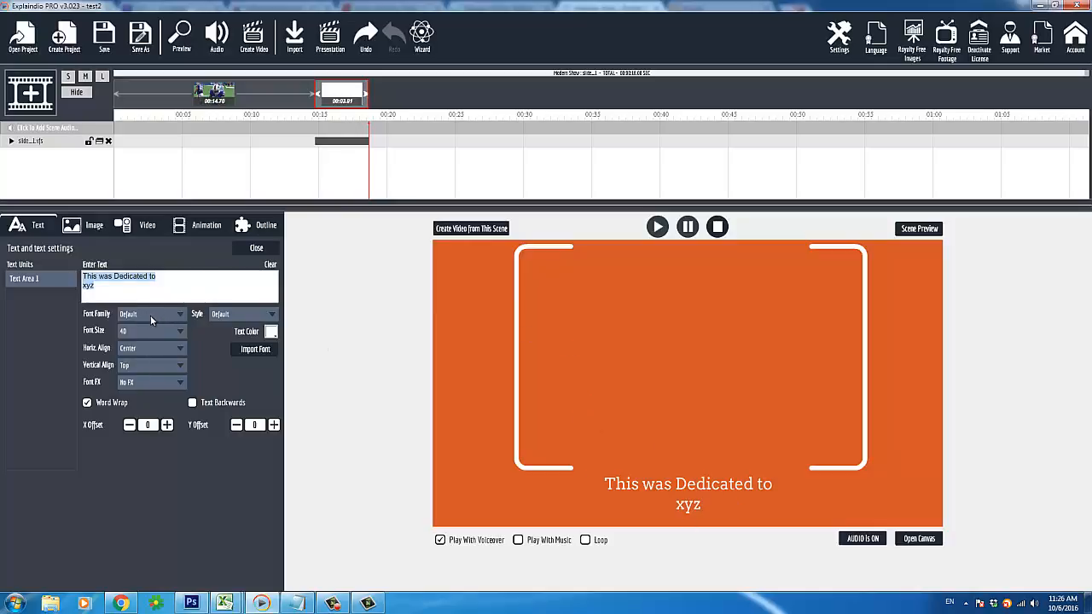
{"action": "left_click", "coordinate": [89, 225]}
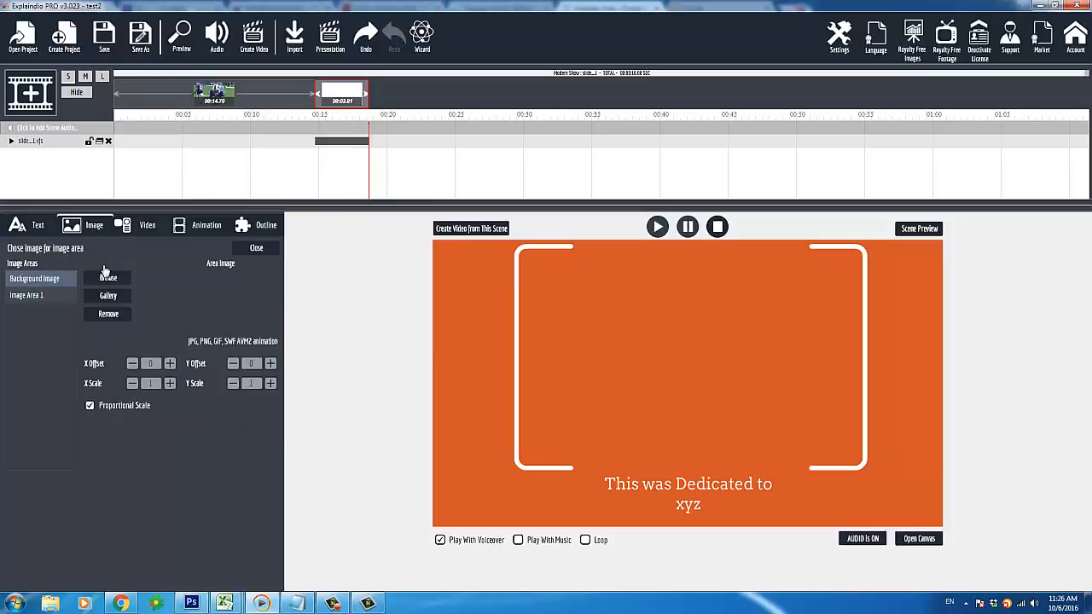
{"action": "left_click", "coordinate": [38, 297]}
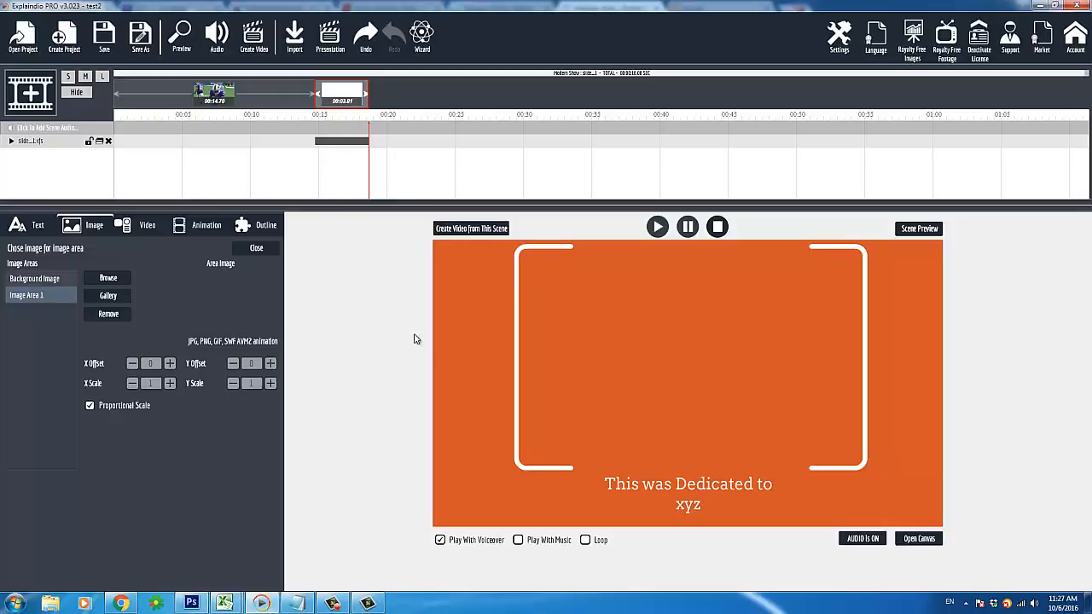
{"action": "left_click", "coordinate": [260, 228]}
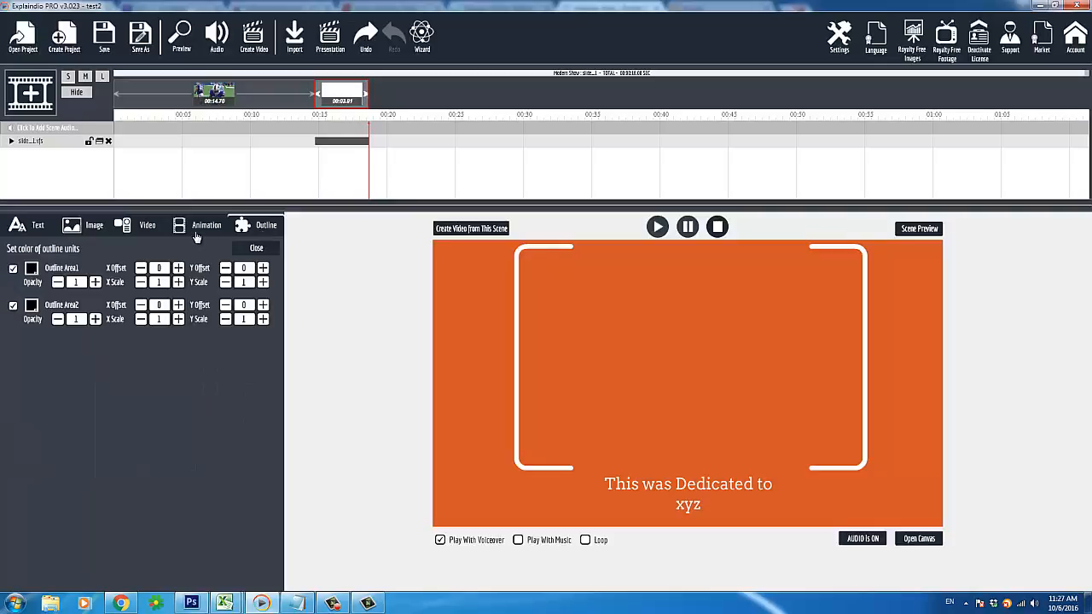
{"action": "left_click", "coordinate": [201, 232]}
{"action": "left_click", "coordinate": [241, 230]}
{"action": "left_click", "coordinate": [201, 233]}
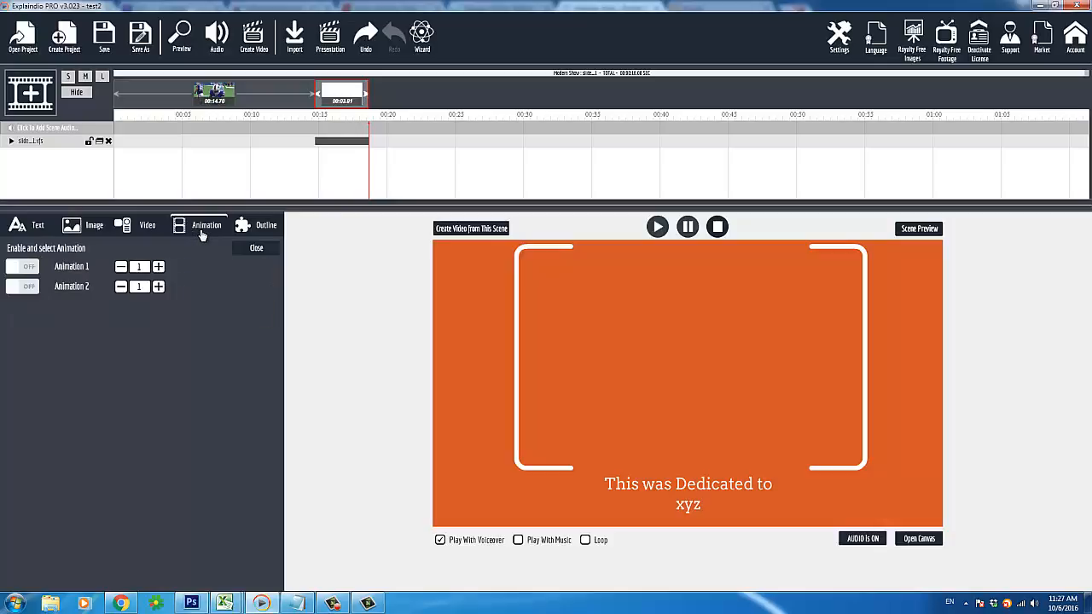
{"action": "left_click", "coordinate": [133, 227]}
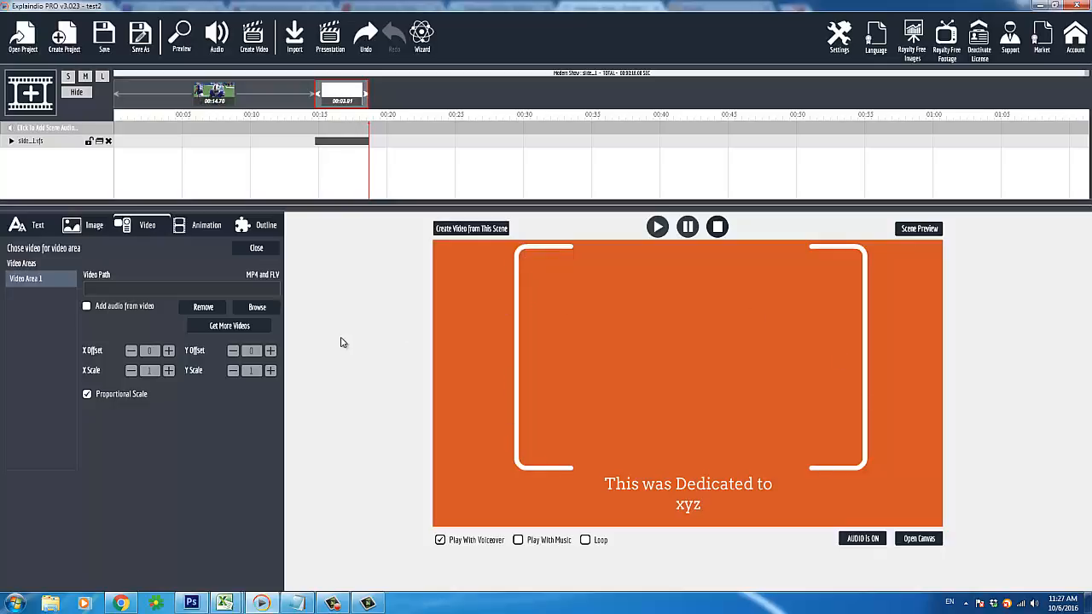
Try 1_hi_animation.swf from the Character Businessman gallery folder as the slide's background image, and remove it again.
{"action": "left_click", "coordinate": [83, 231]}
{"action": "left_click", "coordinate": [56, 278]}
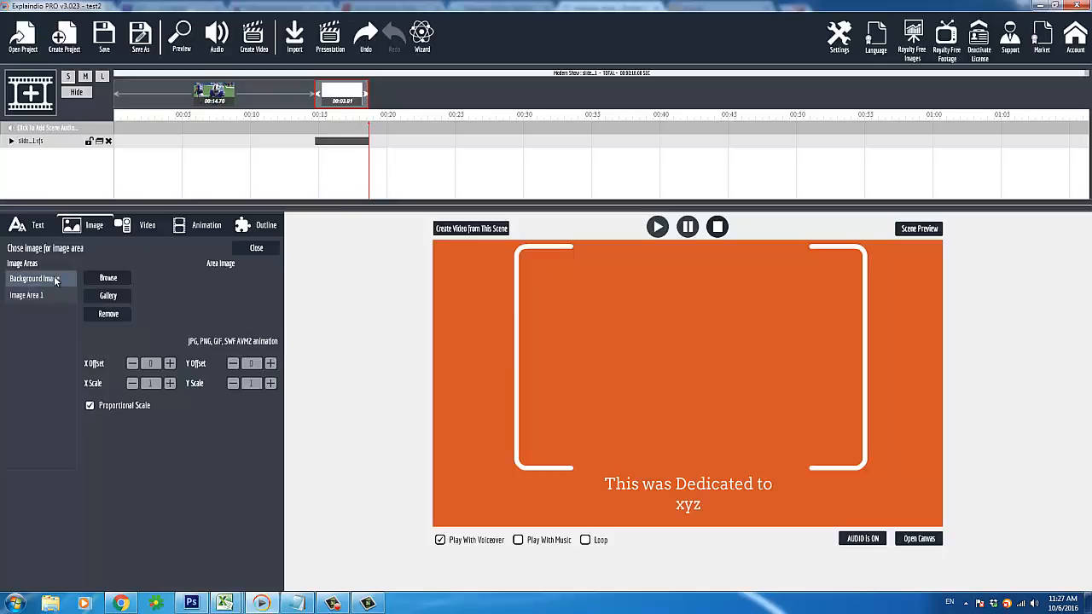
{"action": "left_click", "coordinate": [109, 296]}
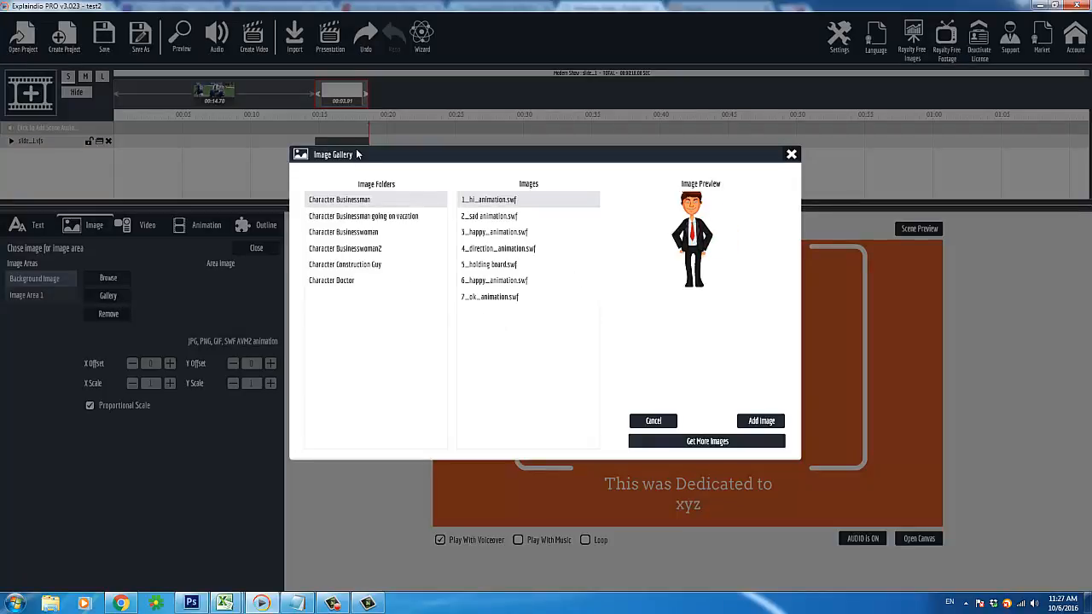
{"action": "left_click", "coordinate": [347, 217]}
{"action": "left_click", "coordinate": [341, 235]}
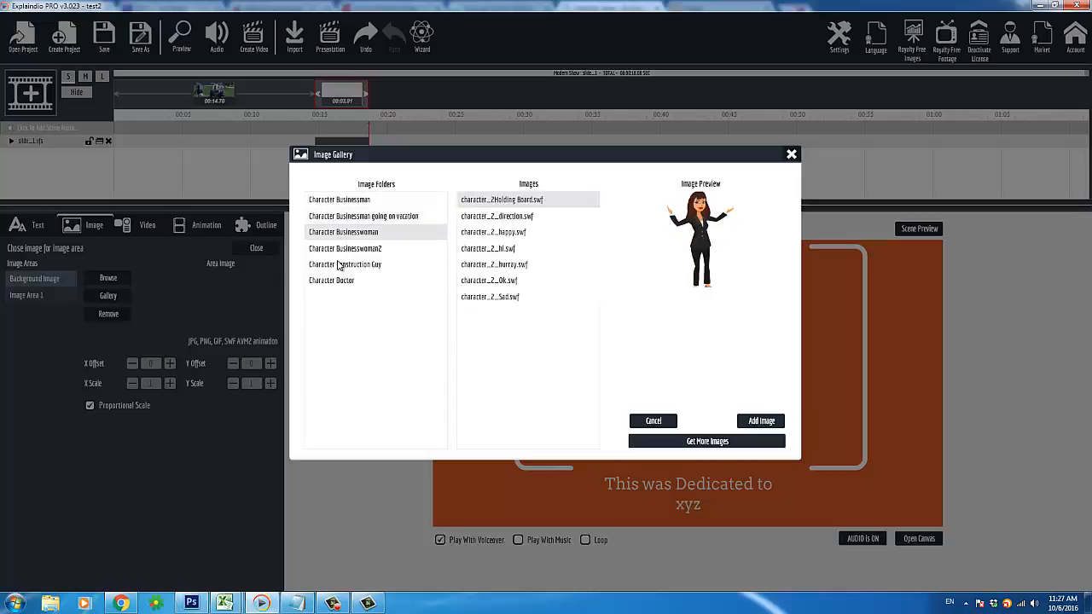
{"action": "left_click", "coordinate": [341, 264]}
{"action": "left_click", "coordinate": [337, 280]}
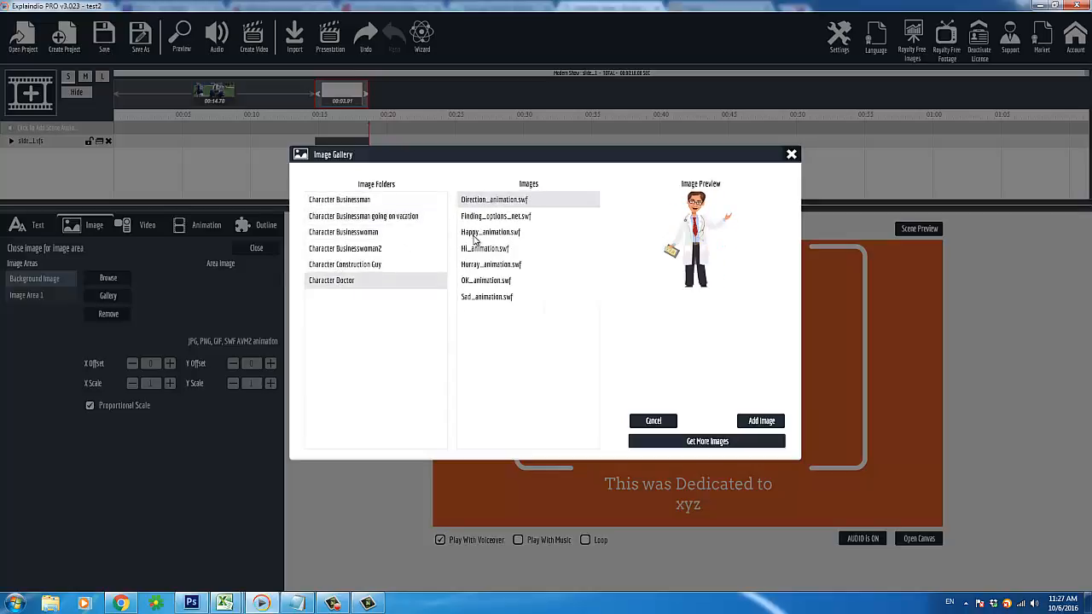
{"action": "left_click", "coordinate": [382, 264]}
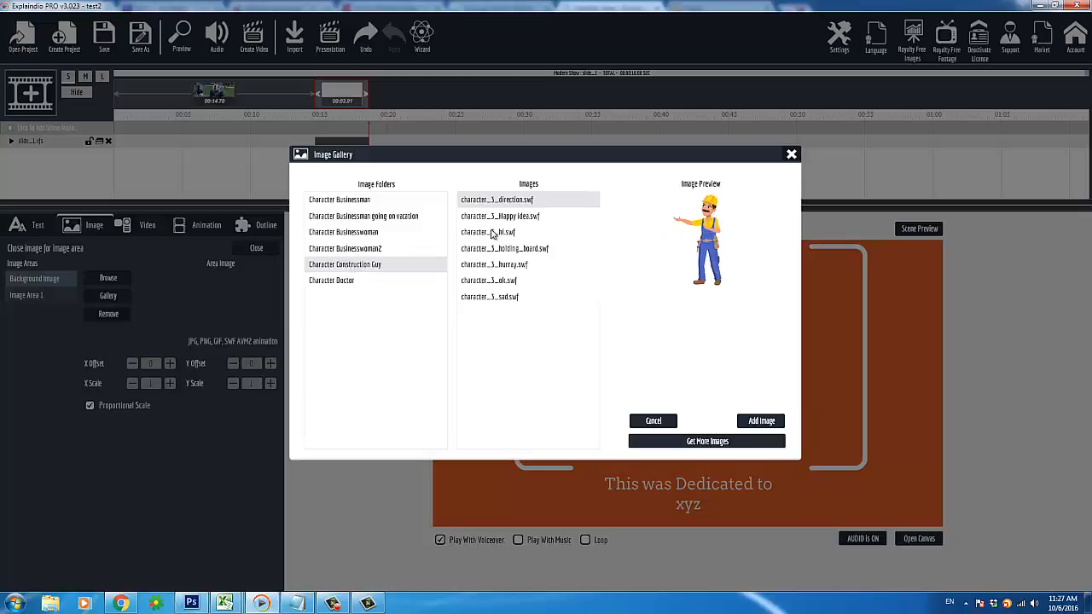
{"action": "left_click", "coordinate": [374, 200]}
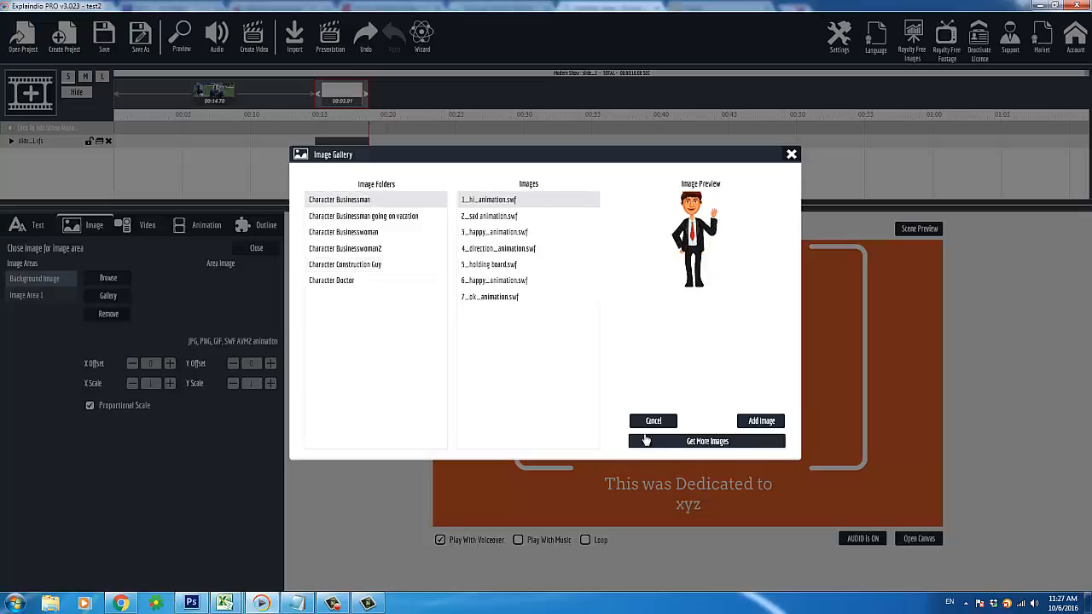
{"action": "left_click", "coordinate": [754, 421]}
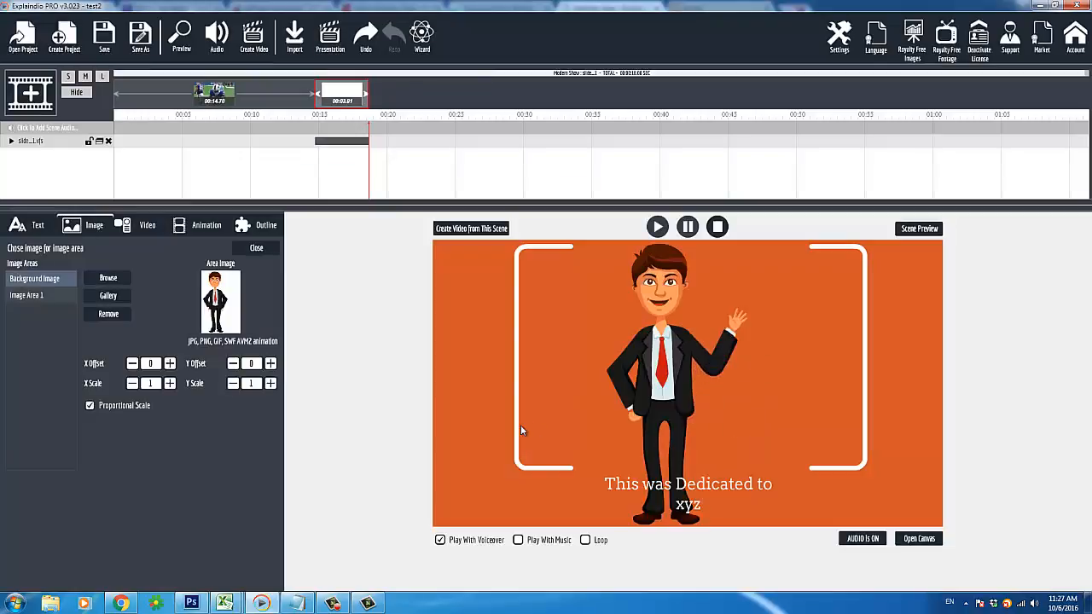
{"action": "left_click", "coordinate": [113, 321]}
Fill Image Area 1 of the slide with 1_hi_animation.swf from the Character Businessman gallery folder.
{"action": "left_click", "coordinate": [37, 299]}
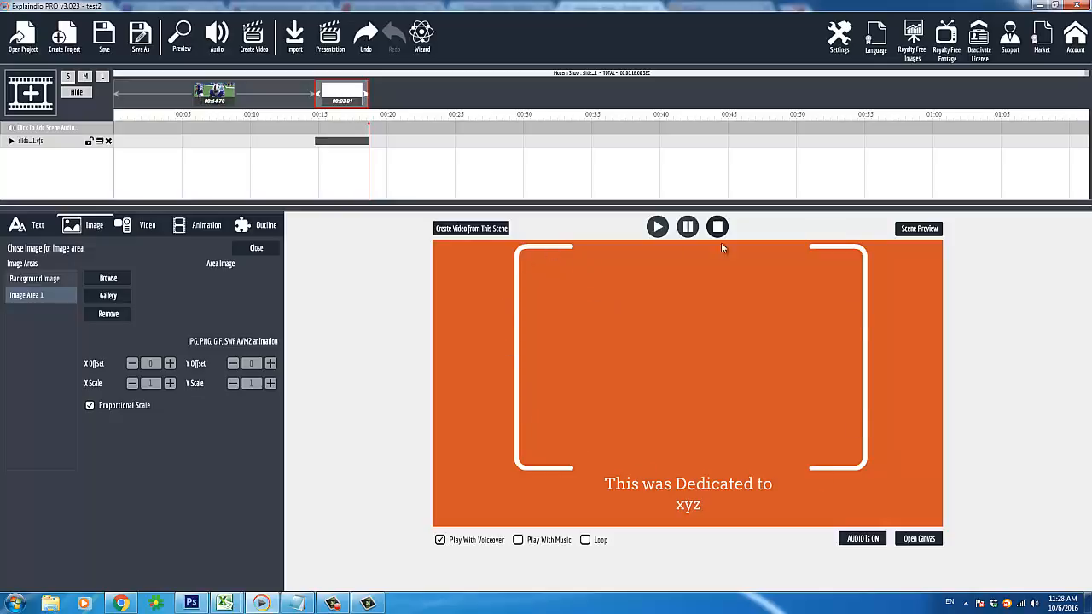
{"action": "left_click", "coordinate": [108, 297]}
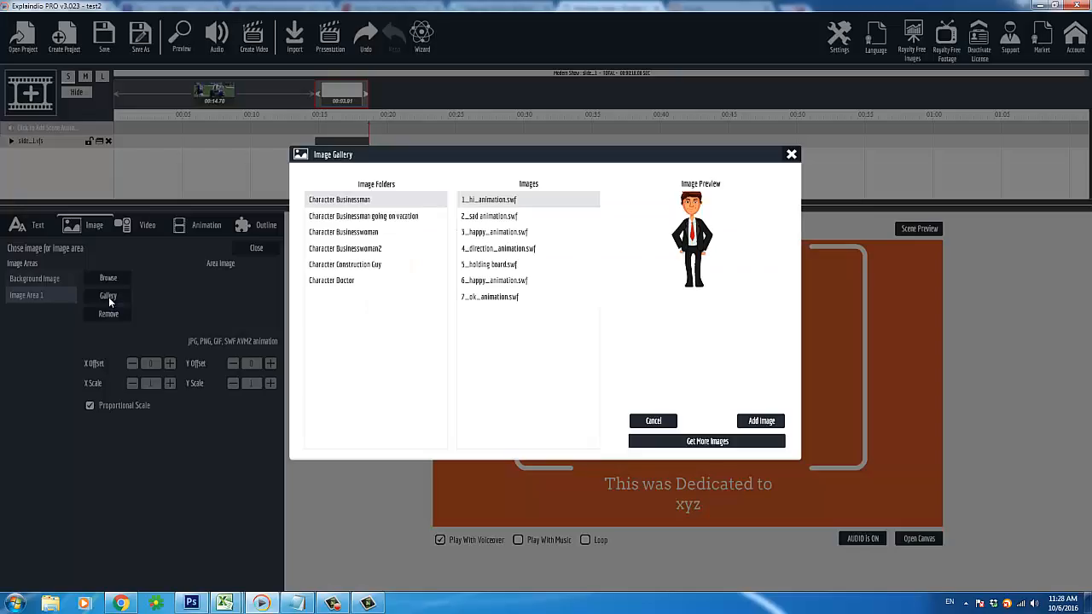
{"action": "left_click", "coordinate": [760, 421]}
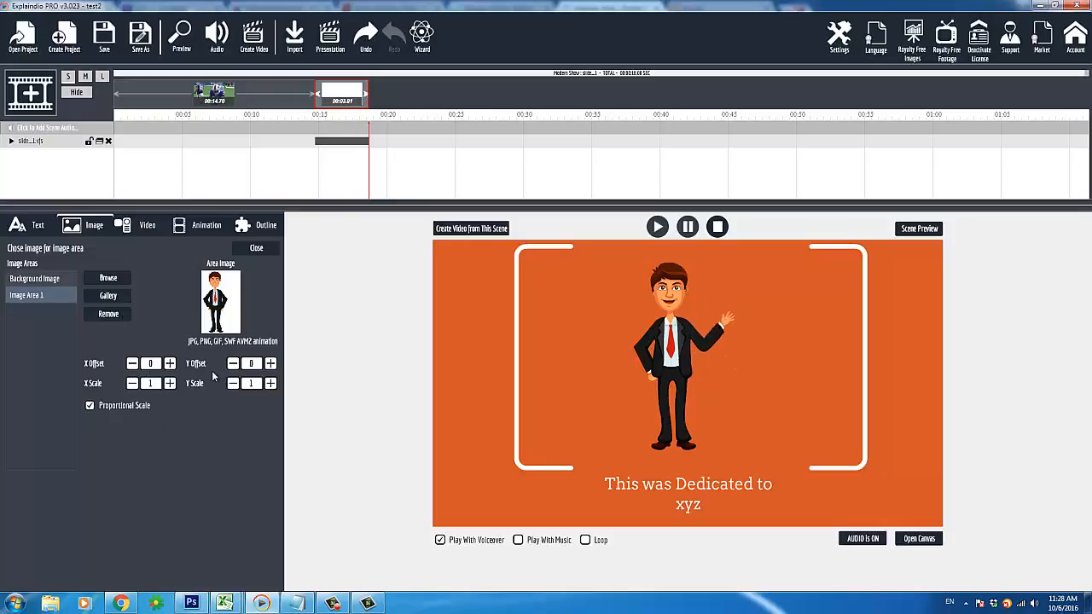
Try shrinking the character in Image Area 1 to a proportional scale of 0.72, and restore the scale to 1.
{"action": "left_click", "coordinate": [132, 383]}
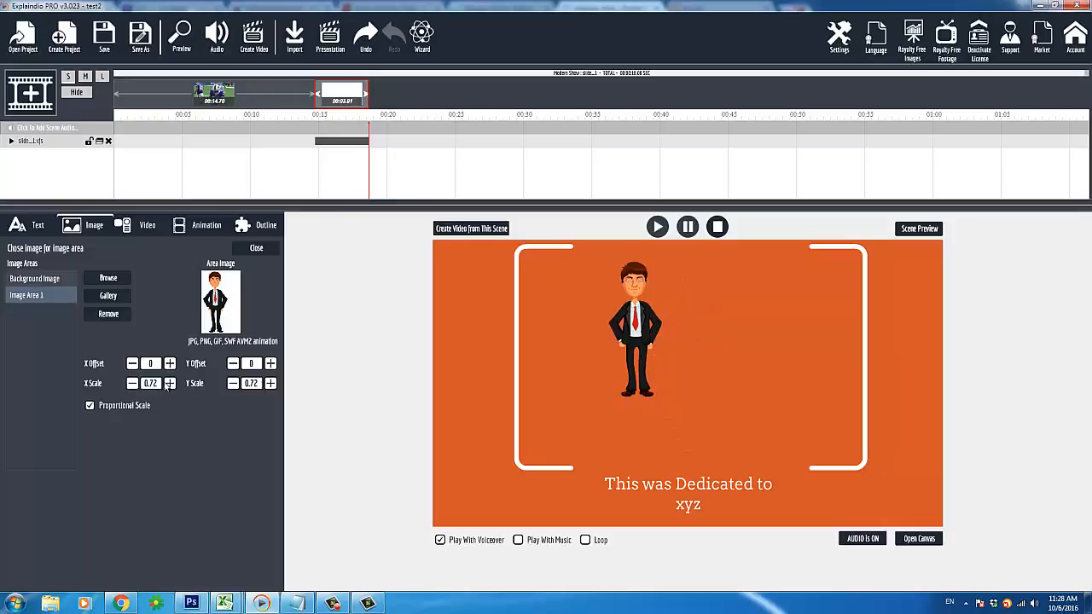
{"action": "left_click", "coordinate": [170, 384]}
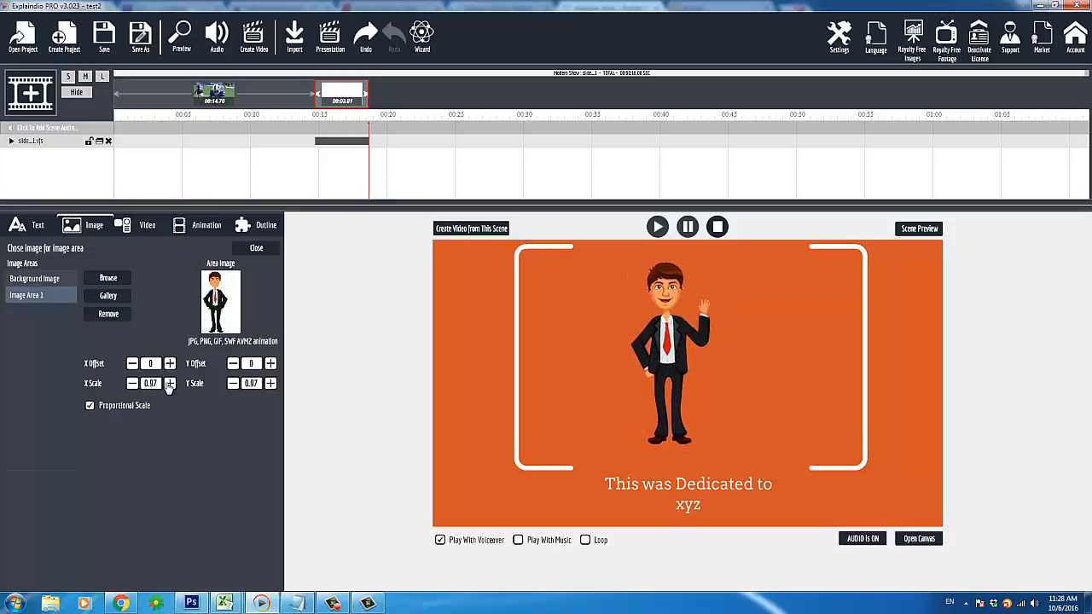
{"action": "left_click", "coordinate": [169, 384]}
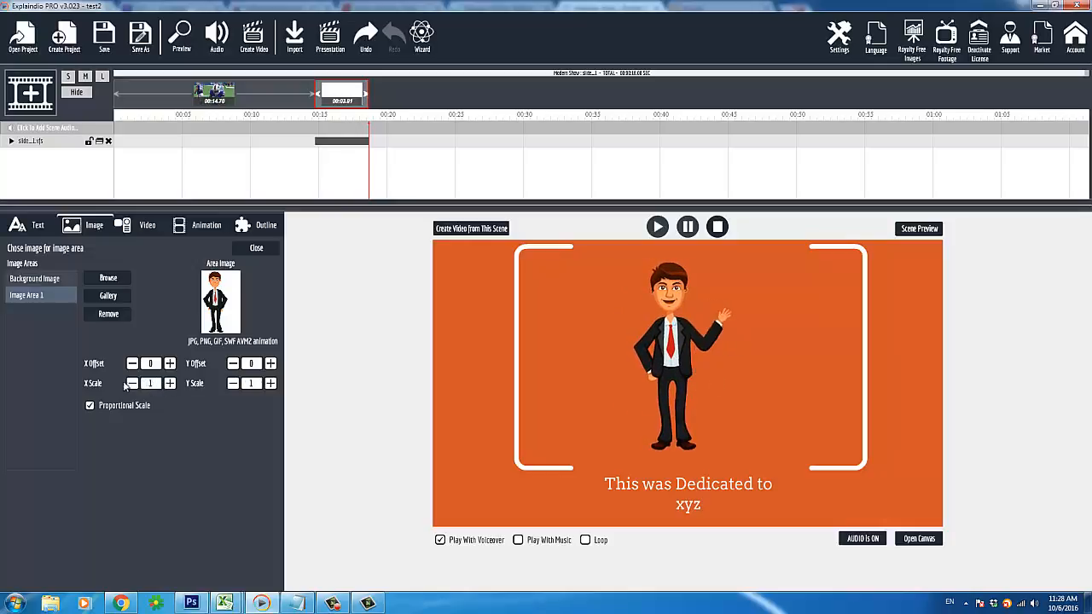
Set the X offset of the character in Image Area 1 to 42.
{"action": "left_click", "coordinate": [171, 363]}
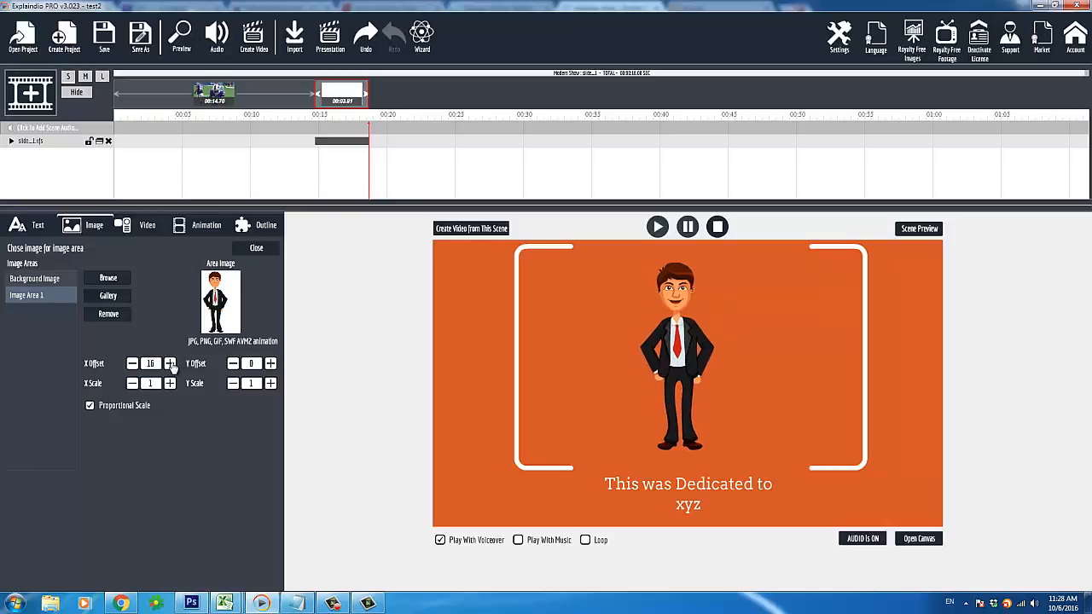
{"action": "left_click", "coordinate": [170, 364]}
{"action": "left_click", "coordinate": [171, 363]}
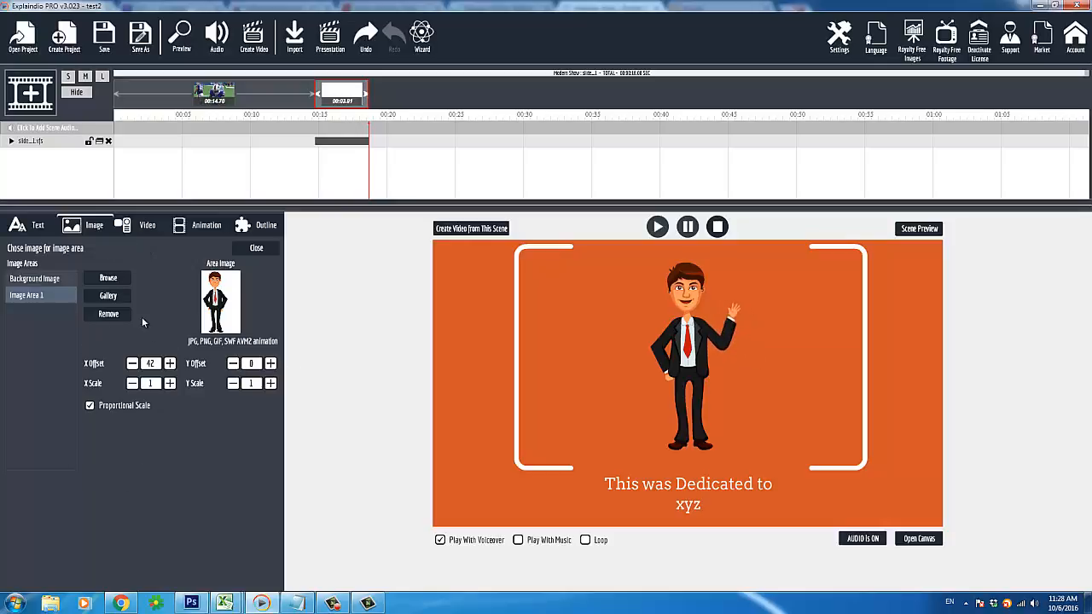
Remove the character from Image Area 1 and fill the area with the black dog picture from the Desktop.
{"action": "left_click", "coordinate": [111, 316]}
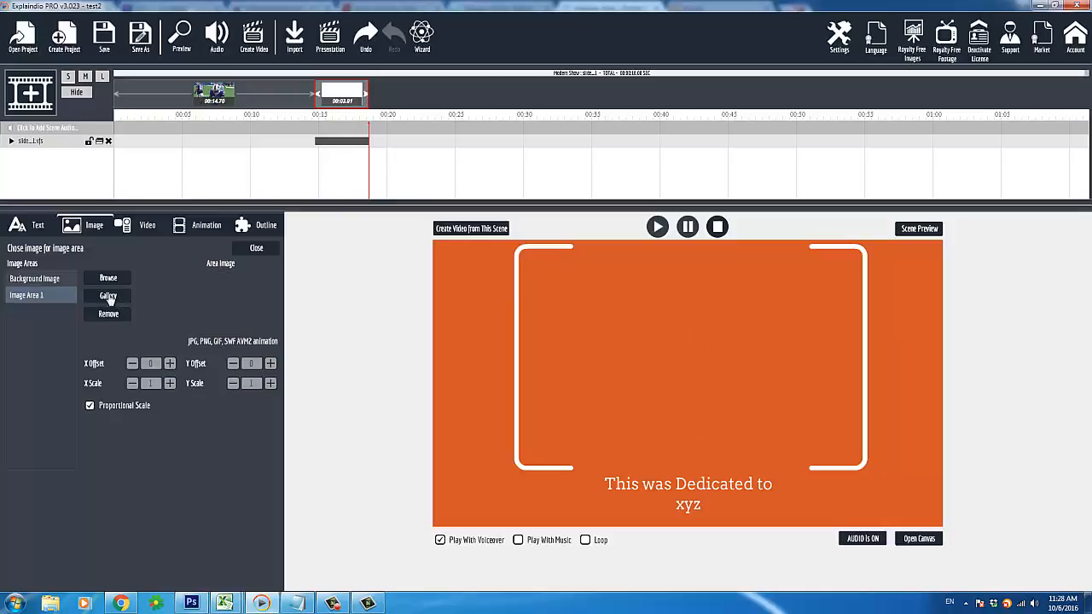
{"action": "left_click", "coordinate": [108, 278]}
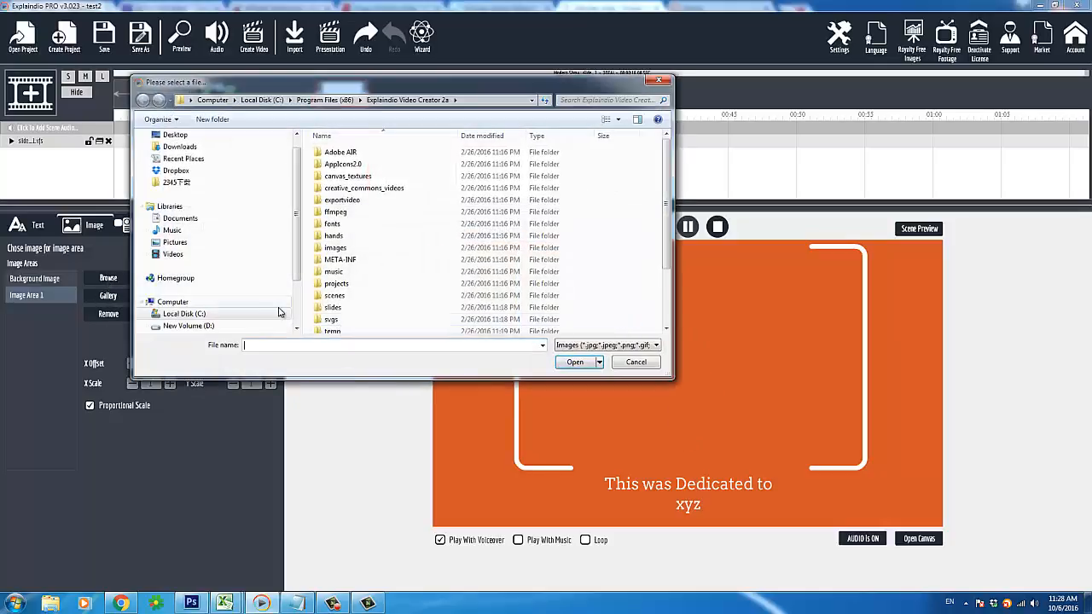
{"action": "left_click", "coordinate": [181, 146]}
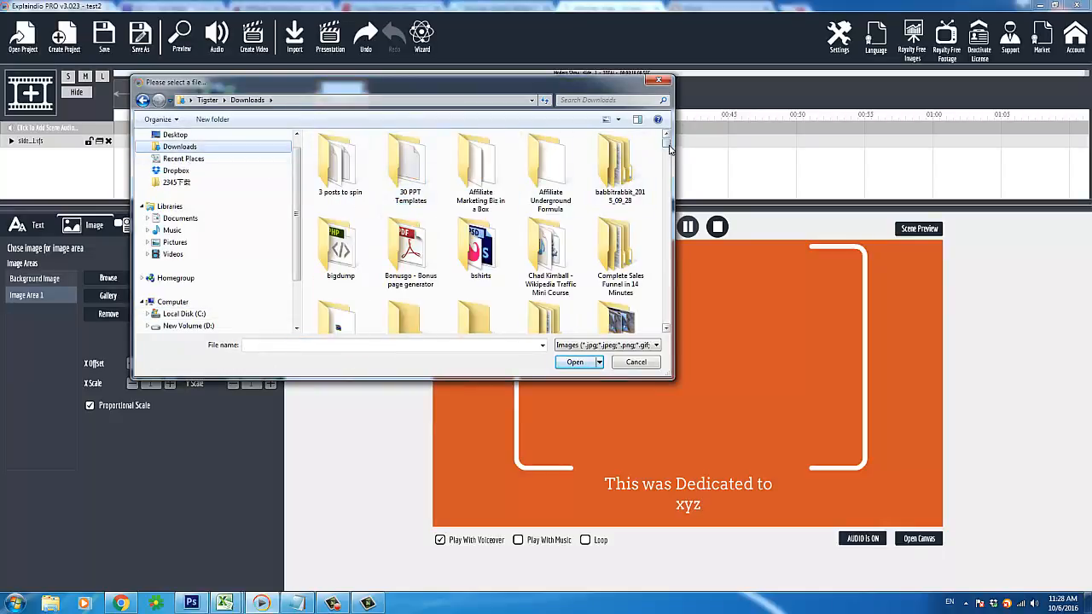
{"action": "left_click_drag", "start_coordinate": [666, 147], "coordinate": [707, 109]}
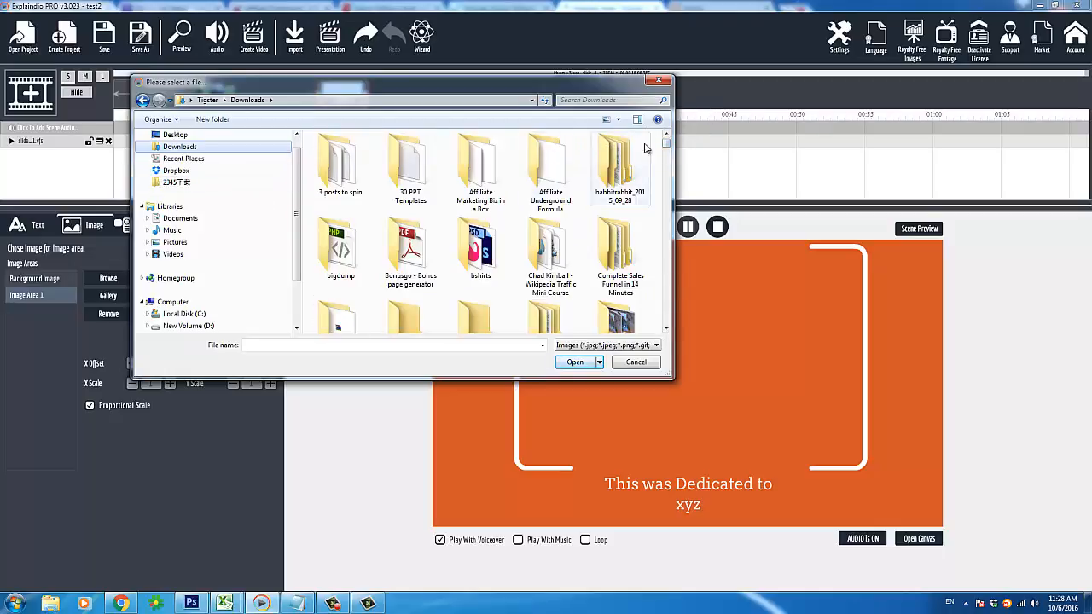
{"action": "left_click", "coordinate": [175, 135]}
{"action": "left_click_drag", "start_coordinate": [667, 223], "coordinate": [668, 295]}
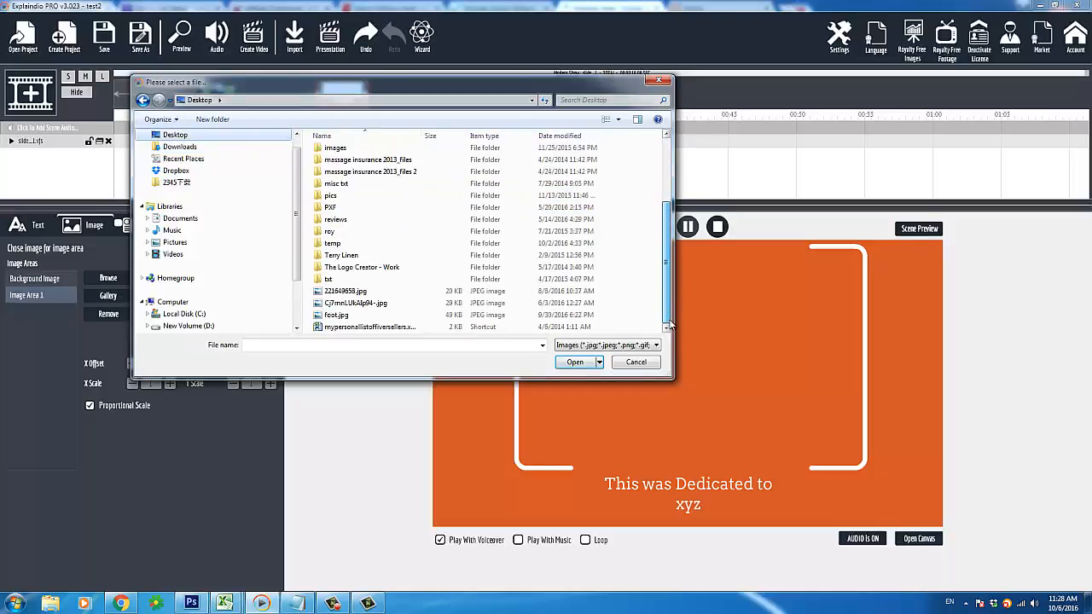
{"action": "left_click", "coordinate": [426, 292]}
{"action": "left_click", "coordinate": [575, 362]}
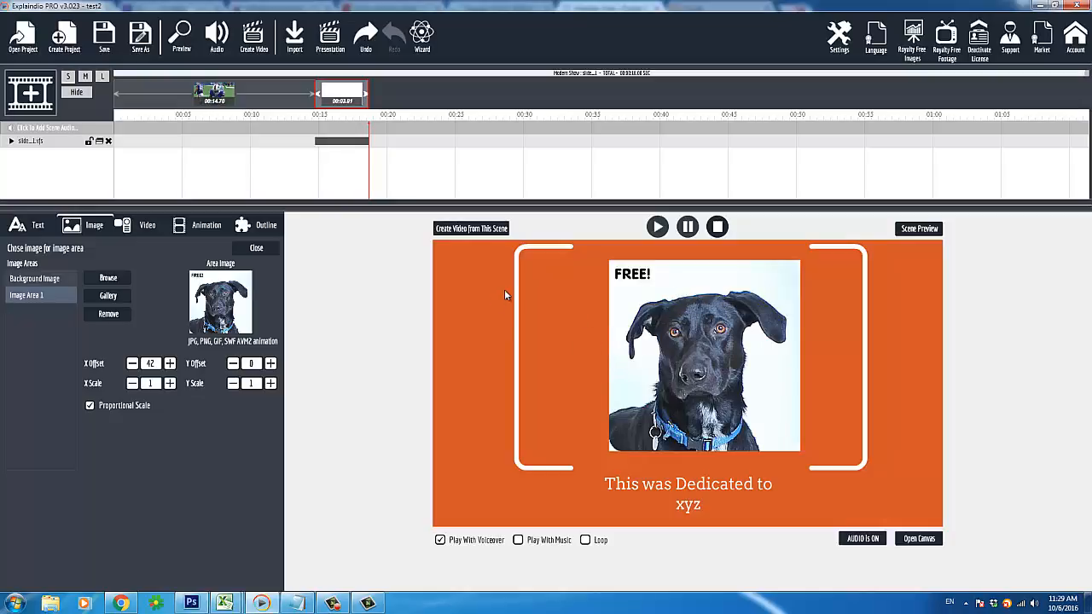
Set the dog picture's X offset to 29 and enlarge it proportionally to a scale of 1.11.
{"action": "left_click", "coordinate": [132, 364]}
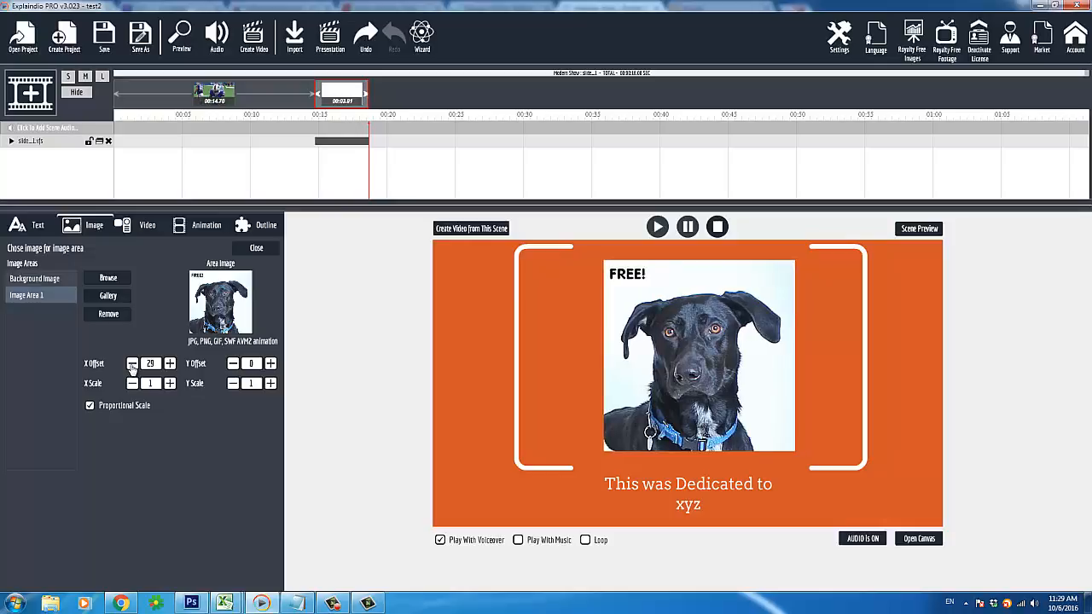
{"action": "left_click", "coordinate": [172, 364]}
{"action": "left_click", "coordinate": [172, 364]}
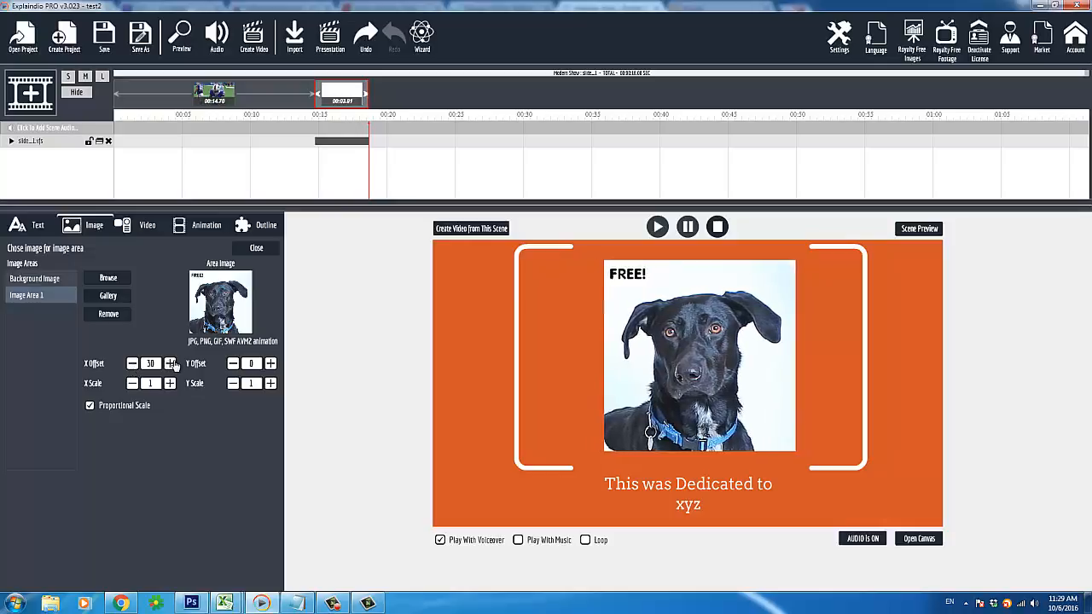
{"action": "left_click", "coordinate": [132, 364]}
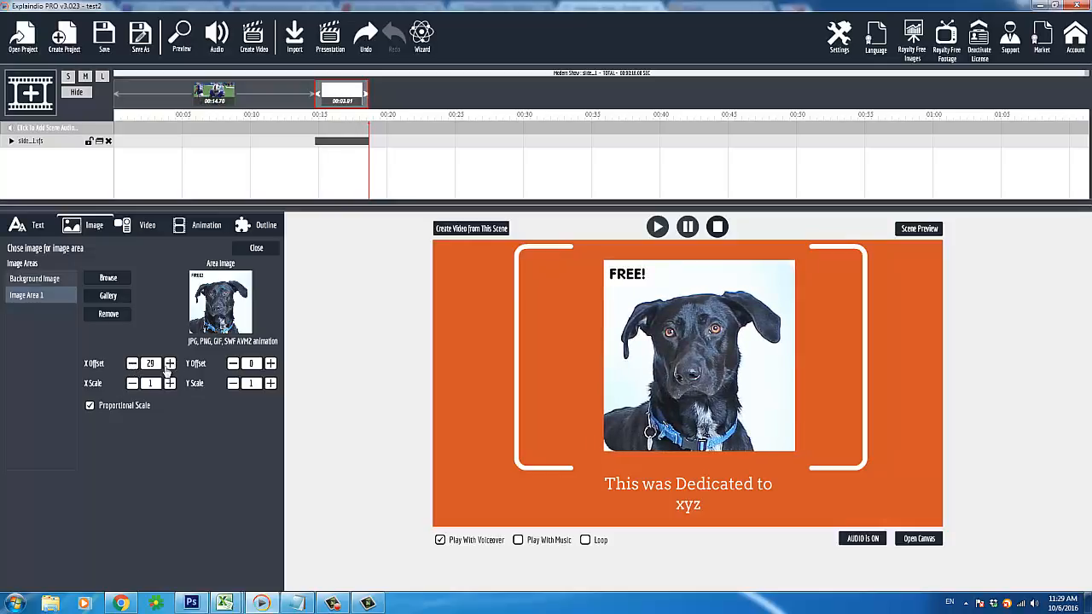
{"action": "left_click", "coordinate": [171, 384]}
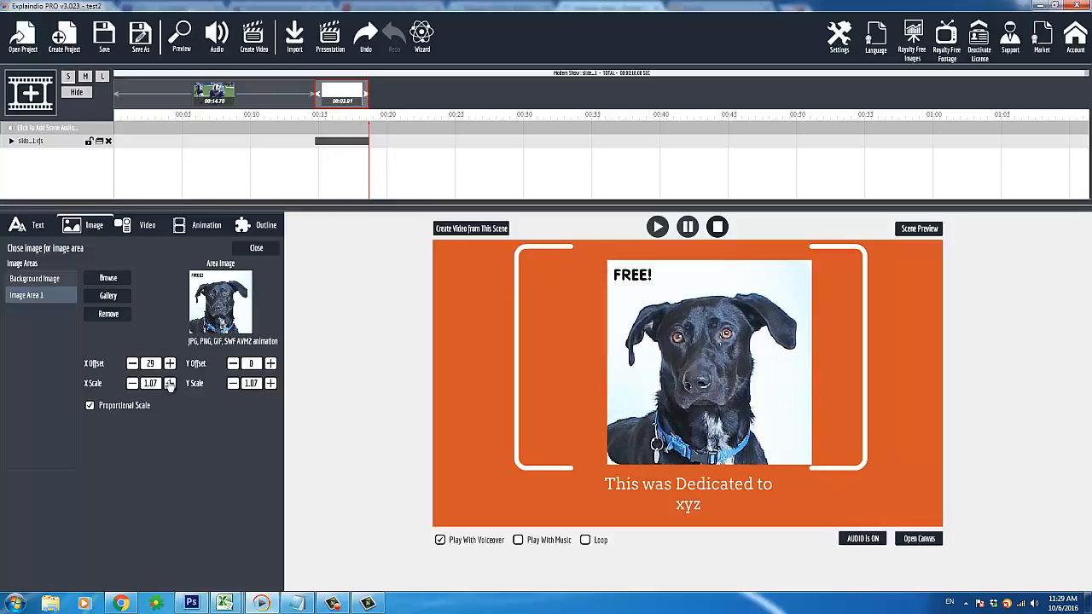
{"action": "left_click", "coordinate": [171, 384]}
{"action": "left_click", "coordinate": [171, 383]}
{"action": "left_click", "coordinate": [170, 384]}
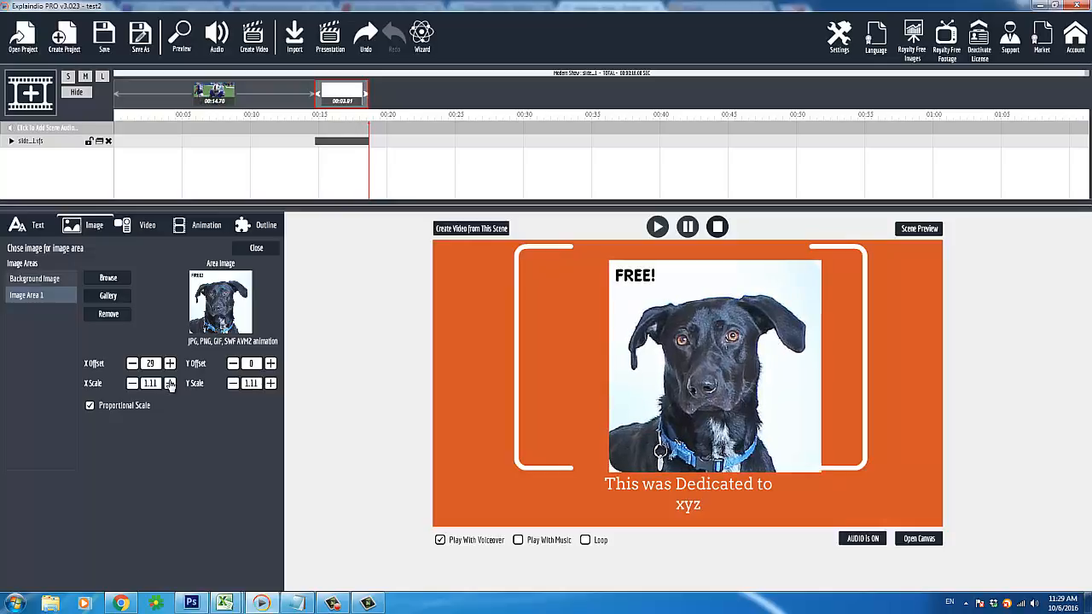
Move the enlarged dog picture horizontally to an X offset of -27.
{"action": "left_click", "coordinate": [171, 363]}
{"action": "left_click", "coordinate": [170, 363]}
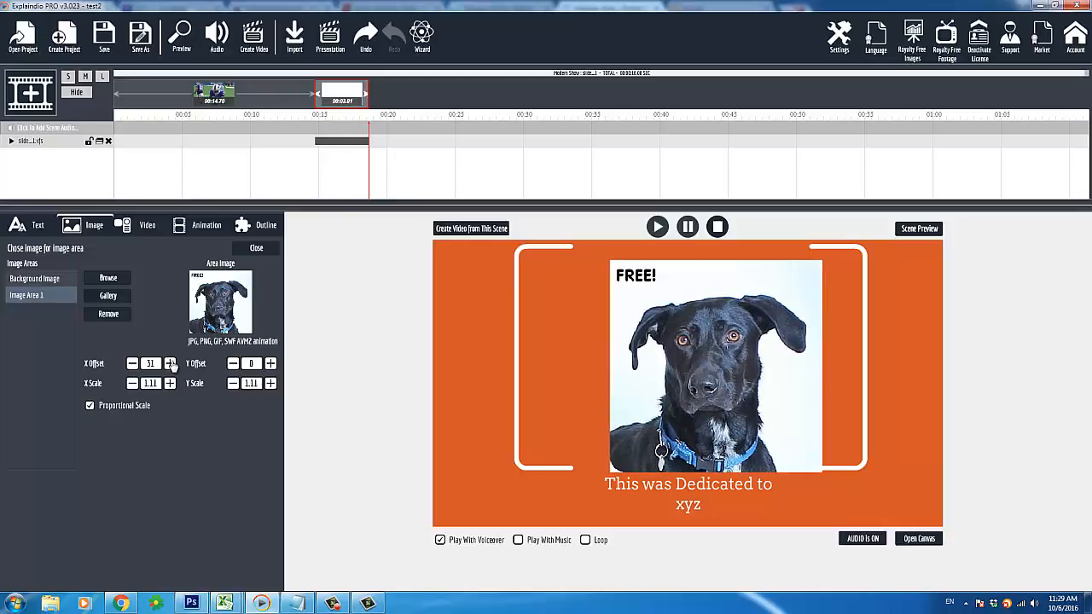
{"action": "left_click", "coordinate": [132, 363]}
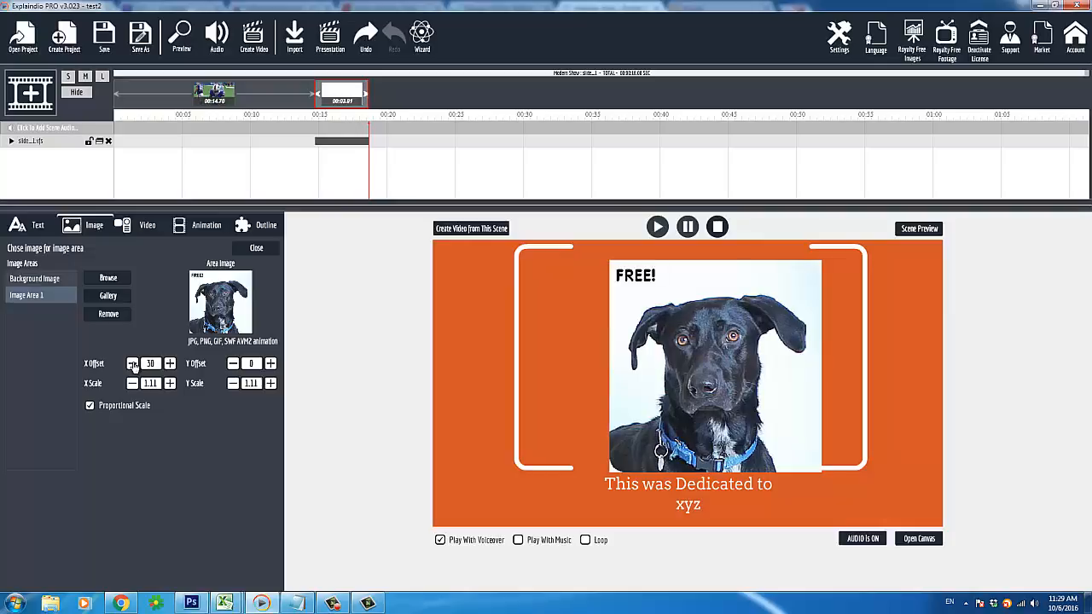
{"action": "left_click", "coordinate": [132, 363]}
{"action": "left_click", "coordinate": [132, 363]}
{"action": "left_click", "coordinate": [133, 364]}
{"action": "left_click", "coordinate": [133, 363]}
{"action": "left_click", "coordinate": [132, 363]}
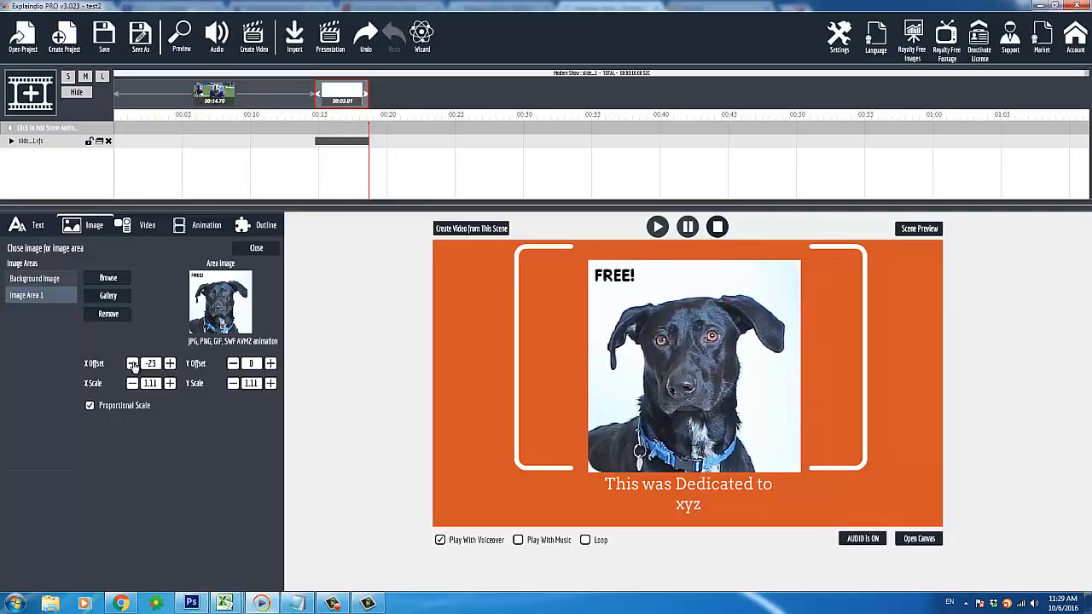
{"action": "left_click", "coordinate": [132, 364]}
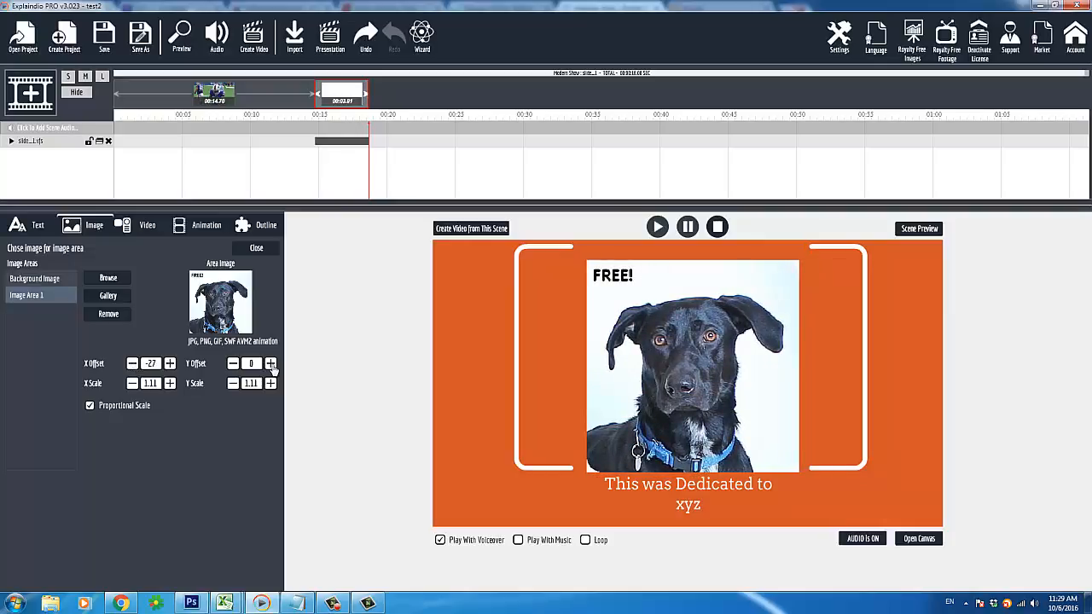
Raise the dog picture within the white frame to a Y offset of -21.
{"action": "left_click", "coordinate": [233, 363]}
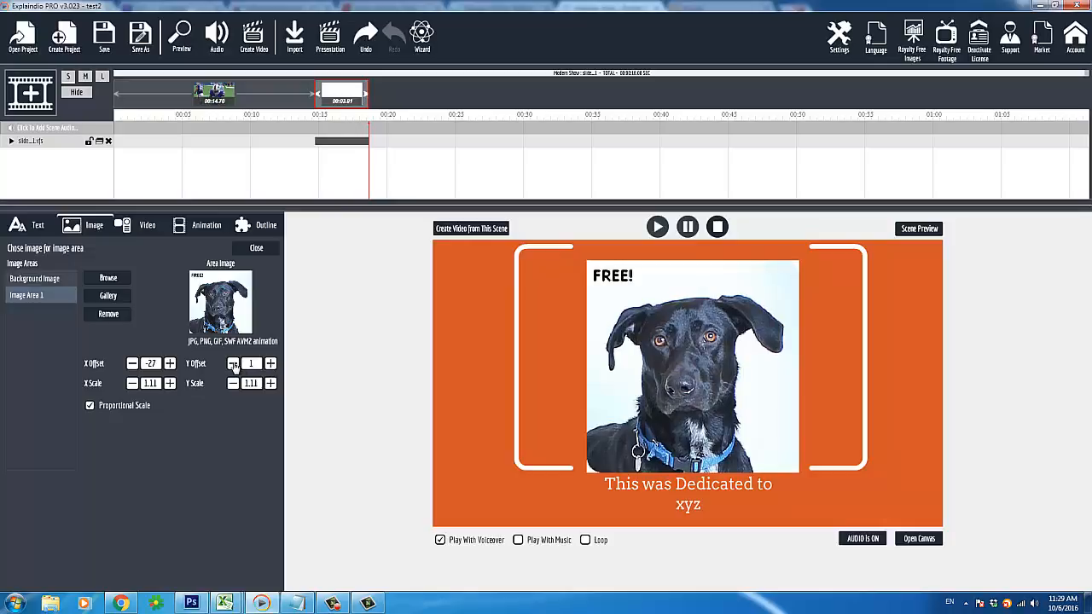
{"action": "left_click", "coordinate": [233, 363]}
{"action": "left_click", "coordinate": [233, 364]}
{"action": "left_click", "coordinate": [233, 363]}
{"action": "left_click", "coordinate": [233, 363]}
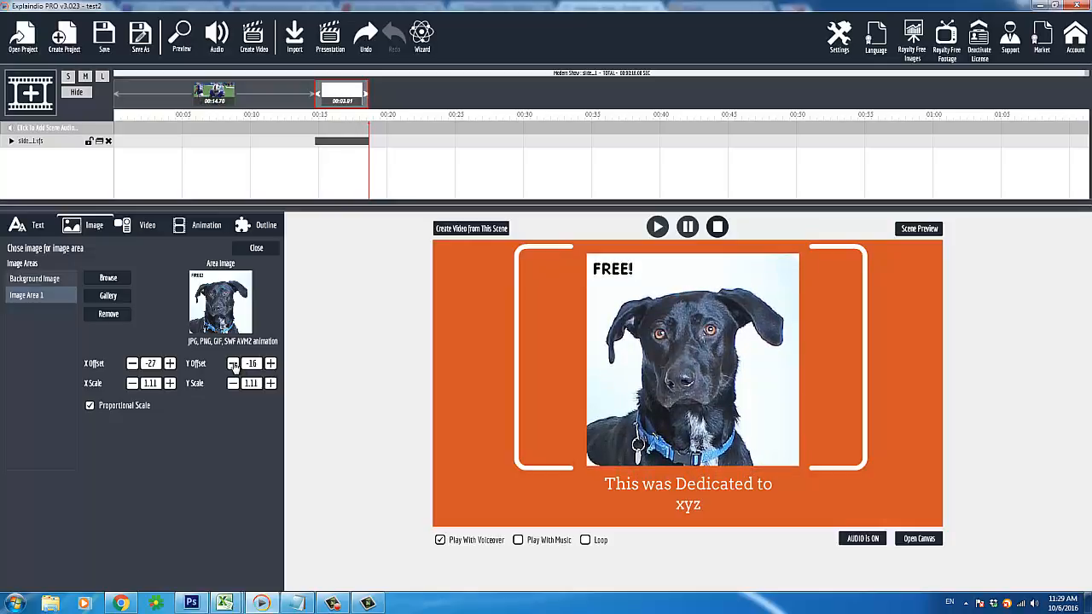
{"action": "left_click", "coordinate": [233, 363]}
{"action": "left_click", "coordinate": [233, 363]}
{"action": "left_click", "coordinate": [233, 364]}
{"action": "left_click", "coordinate": [233, 363]}
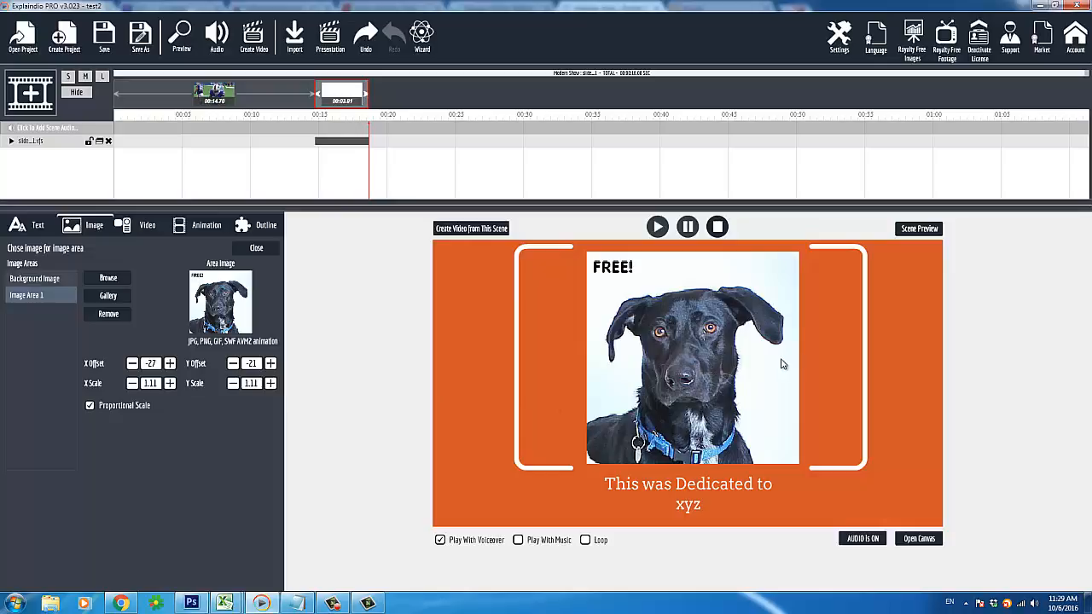
Reduce the dog picture proportionally to a scale of 1.04.
{"action": "left_click", "coordinate": [232, 385]}
{"action": "left_click", "coordinate": [231, 385]}
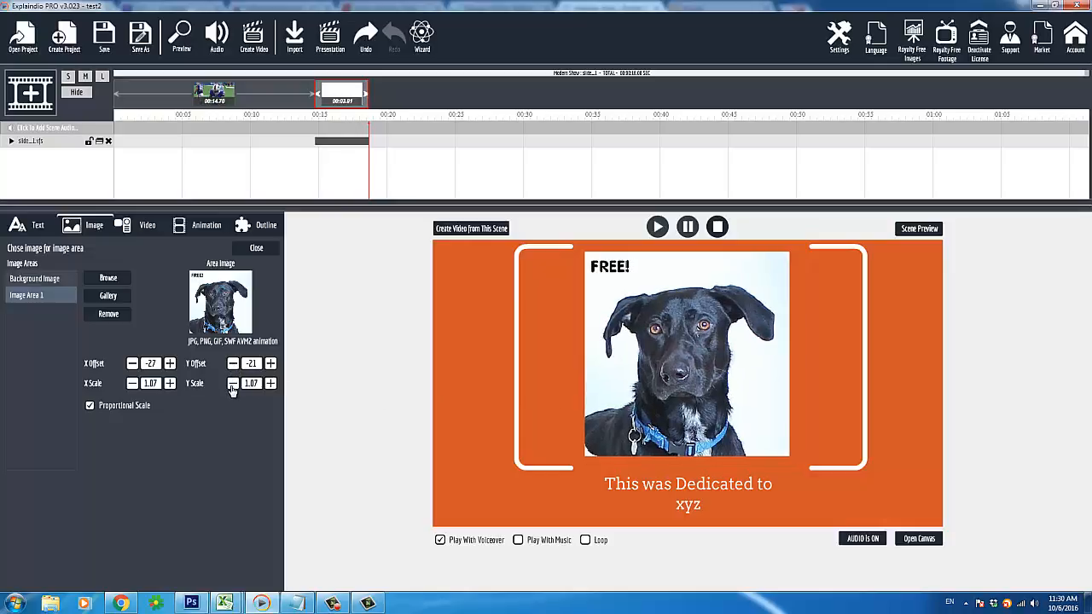
{"action": "left_click", "coordinate": [232, 385]}
{"action": "left_click", "coordinate": [232, 384]}
{"action": "left_click", "coordinate": [232, 386]}
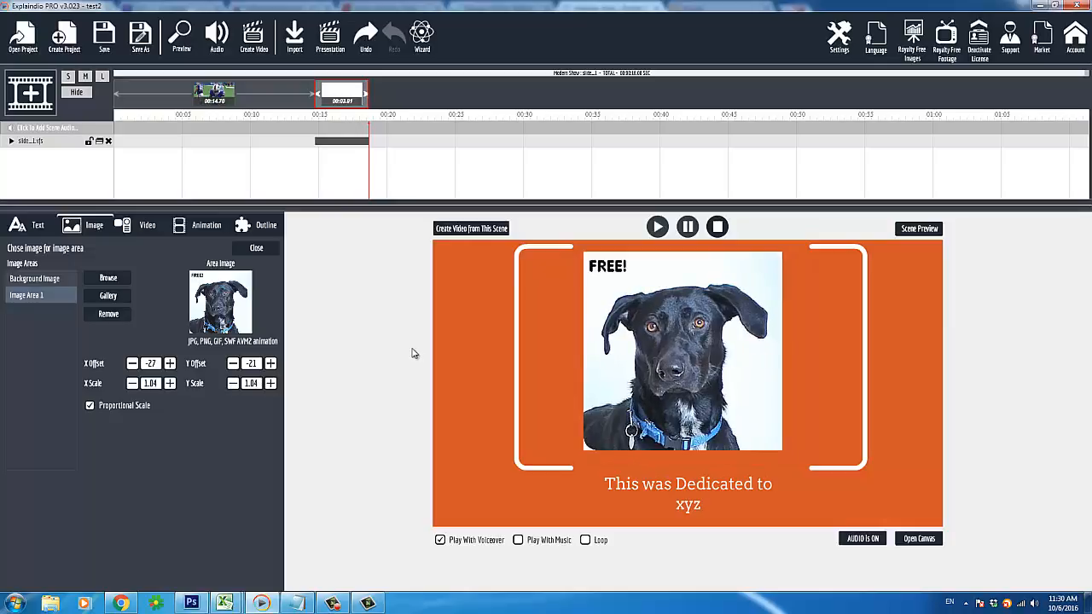
Shift the dog picture toward the middle of the white frame with an X offset of -6.
{"action": "left_click", "coordinate": [169, 363]}
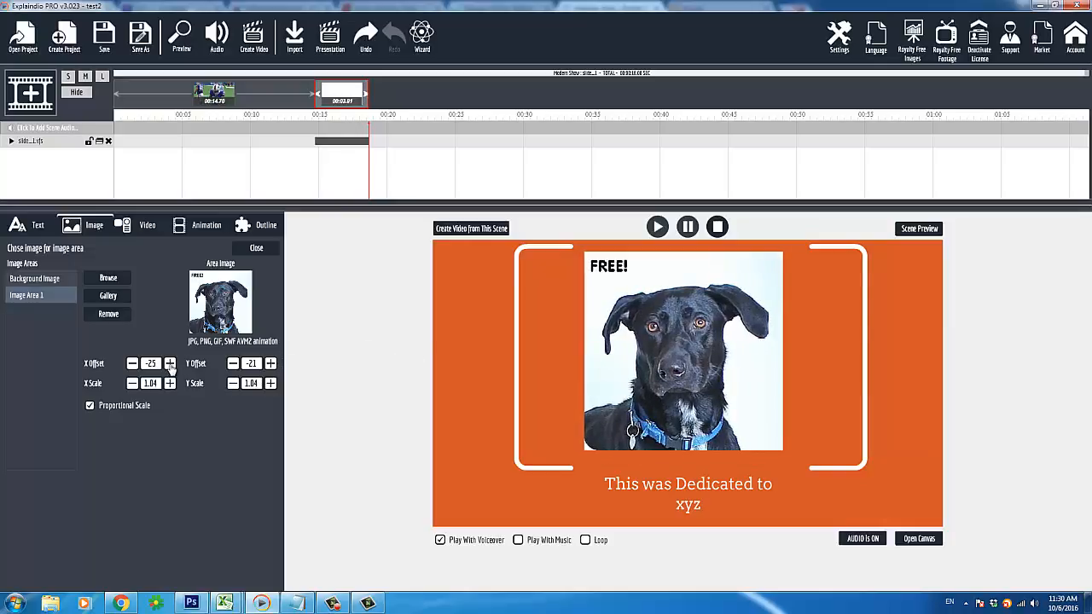
{"action": "left_click", "coordinate": [170, 363]}
{"action": "left_click", "coordinate": [170, 364]}
{"action": "left_click", "coordinate": [170, 363]}
{"action": "left_click", "coordinate": [170, 364]}
{"action": "left_click", "coordinate": [169, 364]}
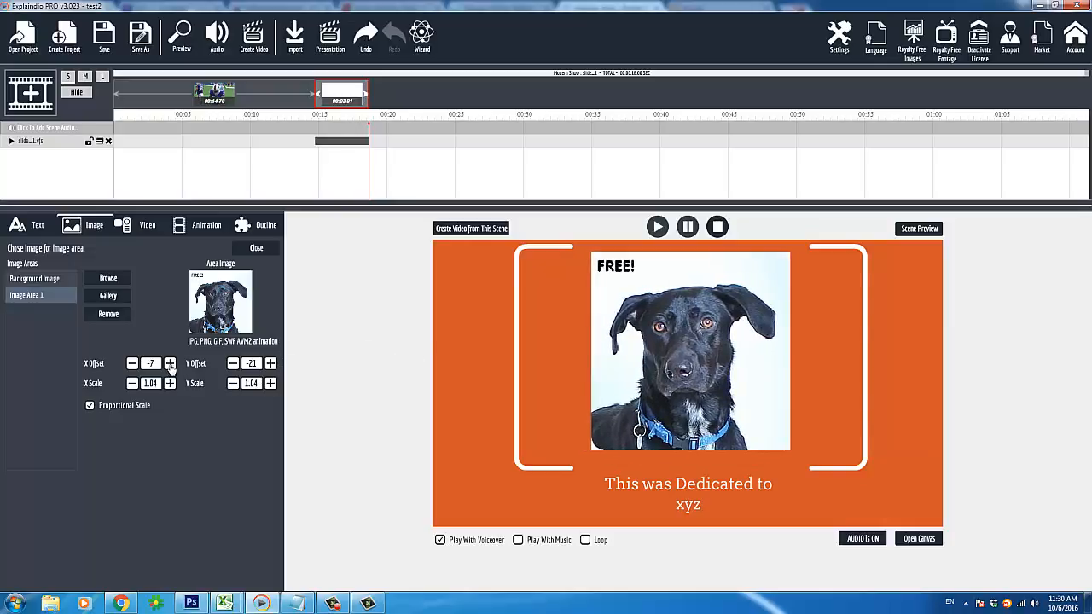
{"action": "left_click", "coordinate": [170, 363]}
Try a slightly smaller scale of 1.03 on the dog picture, and restore it to 1.04.
{"action": "left_click", "coordinate": [133, 383]}
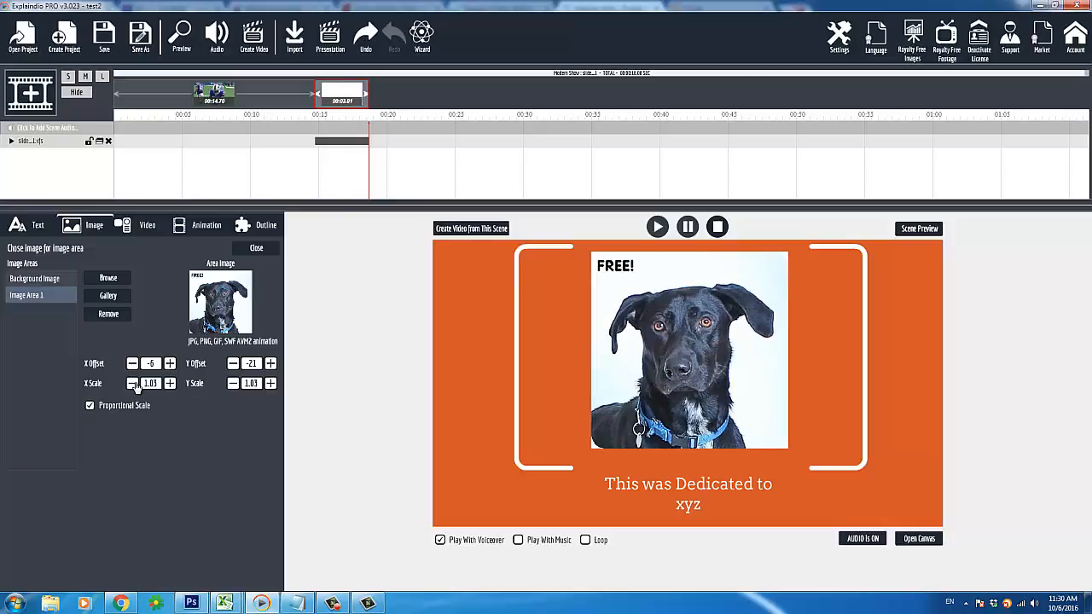
{"action": "left_click", "coordinate": [132, 383]}
{"action": "left_click", "coordinate": [170, 383]}
{"action": "left_click", "coordinate": [169, 383]}
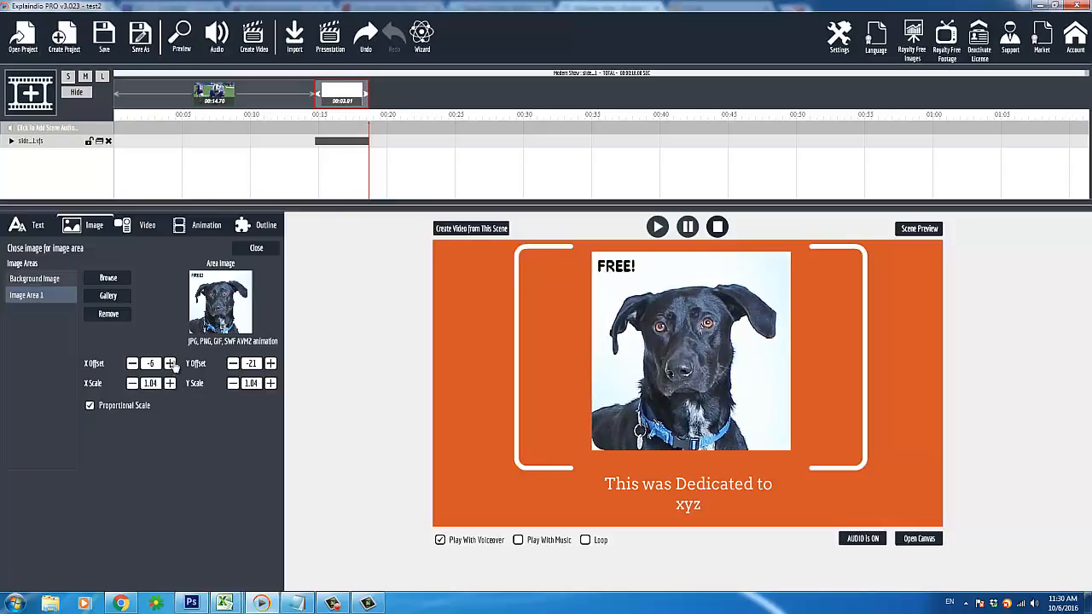
Center the dog picture in the white frame by setting its Y offset and its X offset to -4.
{"action": "left_click", "coordinate": [233, 363]}
{"action": "left_click", "coordinate": [270, 363]}
{"action": "left_click", "coordinate": [270, 363]}
{"action": "left_click", "coordinate": [270, 363]}
{"action": "left_click", "coordinate": [270, 364]}
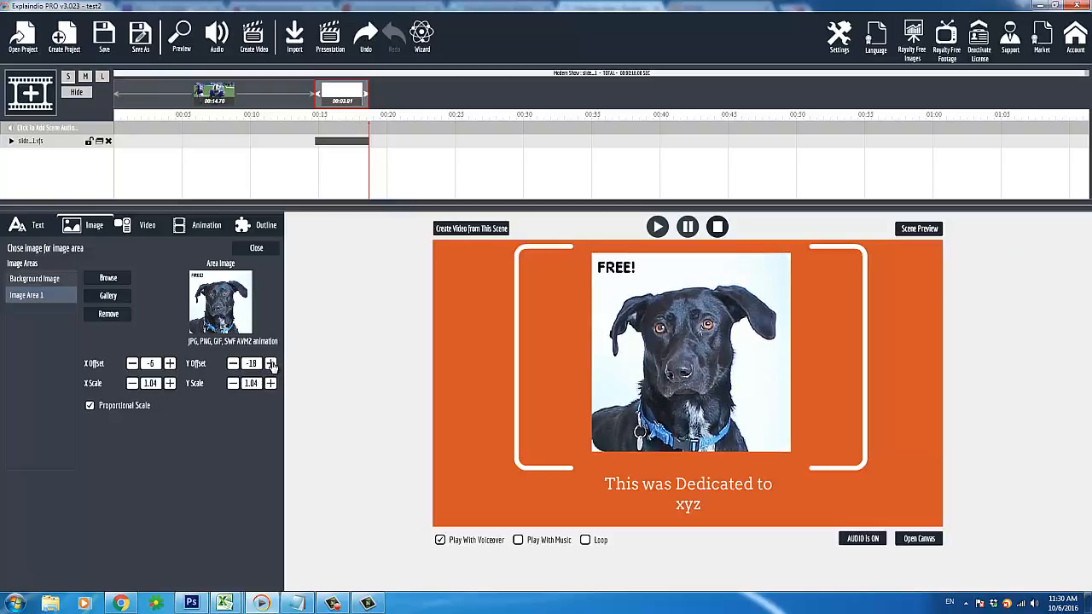
{"action": "left_click", "coordinate": [271, 363]}
{"action": "left_click", "coordinate": [271, 363]}
{"action": "left_click", "coordinate": [271, 363]}
{"action": "left_click", "coordinate": [270, 363]}
{"action": "left_click", "coordinate": [271, 364]}
{"action": "left_click", "coordinate": [270, 363]}
{"action": "left_click", "coordinate": [270, 364]}
{"action": "left_click", "coordinate": [270, 363]}
{"action": "left_click", "coordinate": [270, 363]}
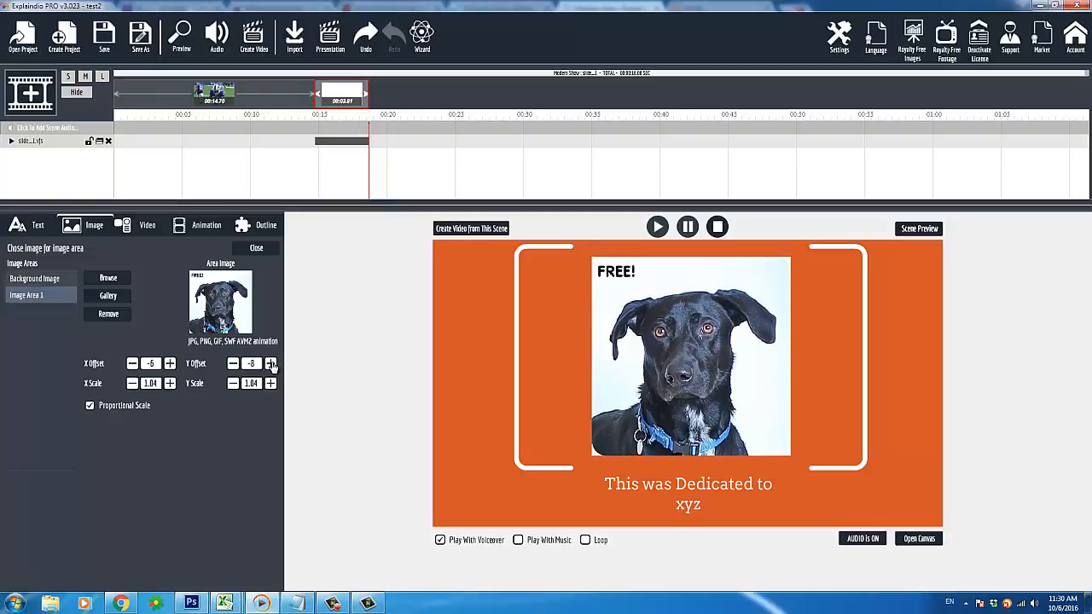
{"action": "left_click", "coordinate": [270, 364]}
{"action": "left_click", "coordinate": [271, 364]}
{"action": "left_click", "coordinate": [271, 364]}
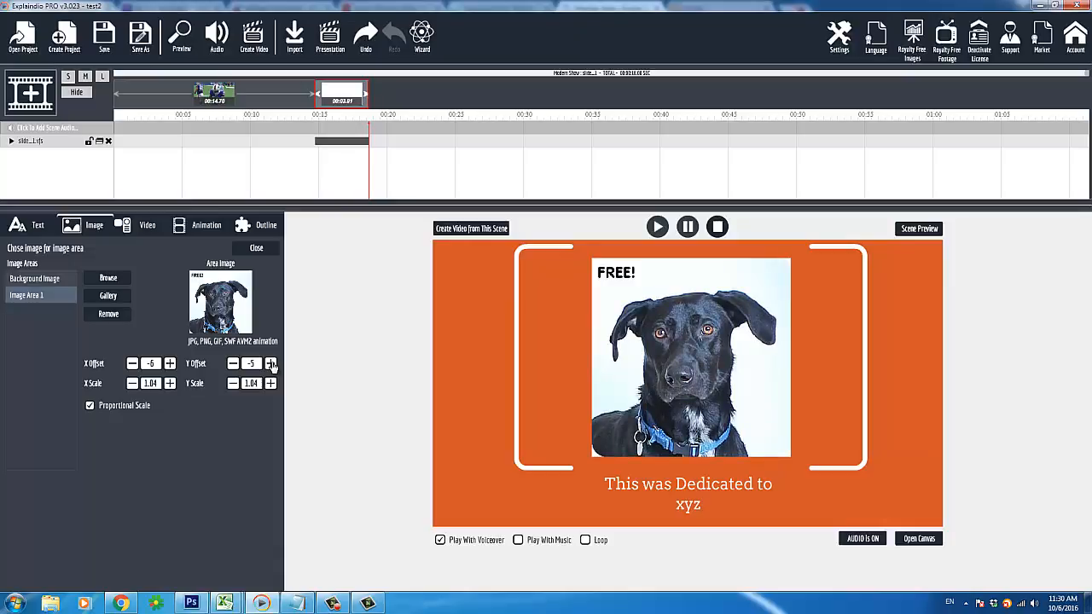
{"action": "left_click", "coordinate": [270, 363]}
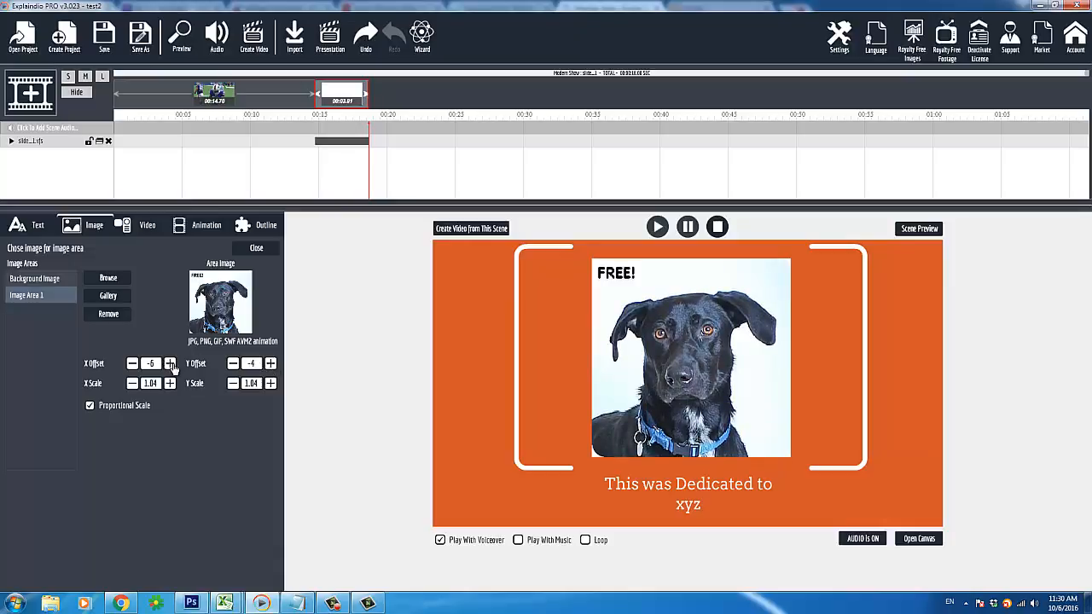
{"action": "left_click", "coordinate": [171, 365]}
{"action": "left_click", "coordinate": [171, 364]}
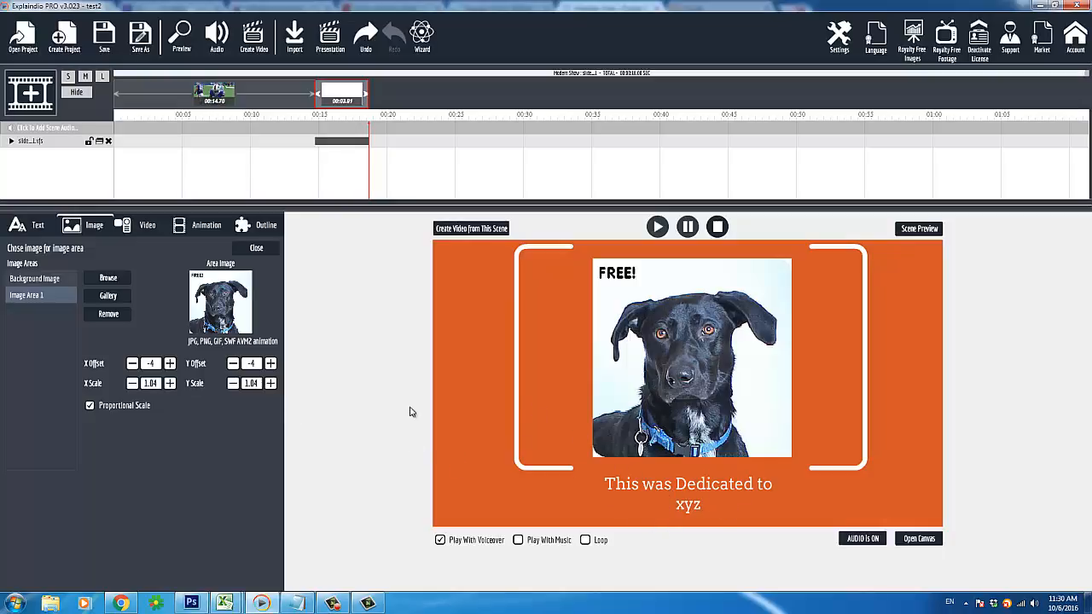
Replace the second line of the slide's caption with "My YouTube Followers".
{"action": "left_click", "coordinate": [35, 232]}
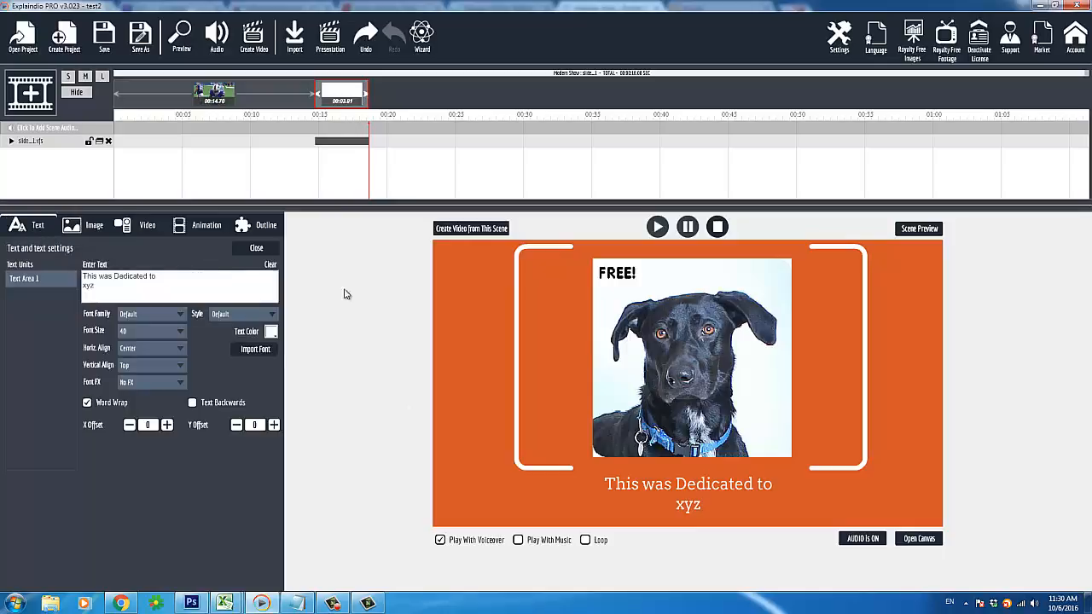
{"action": "left_click", "coordinate": [131, 286]}
{"action": "key", "text": "shift+Home"}
{"action": "type", "text": "My YouTub"}
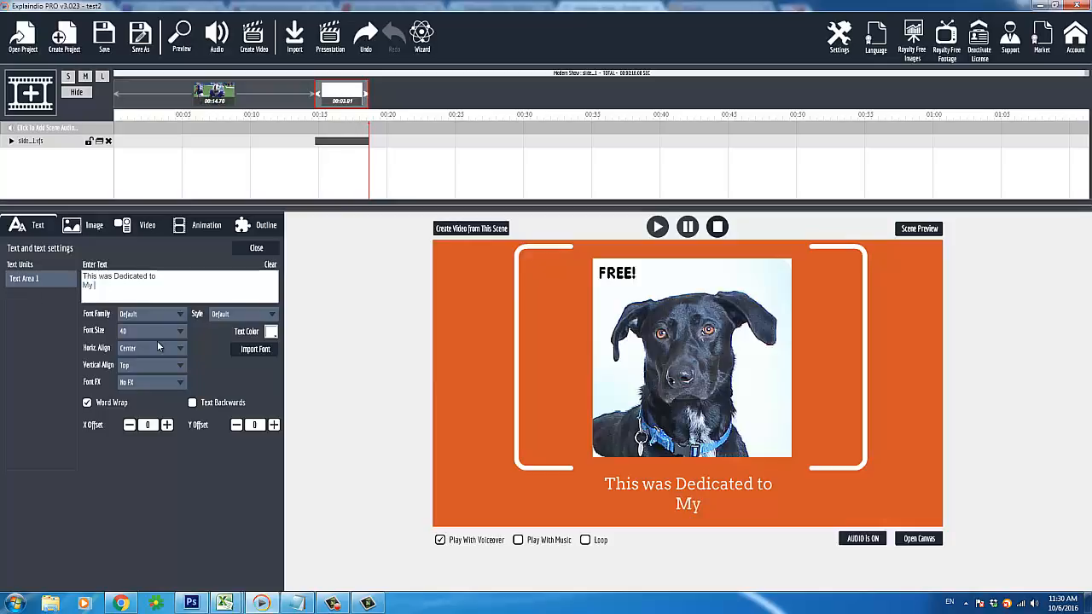
{"action": "type", "text": "e Followers"}
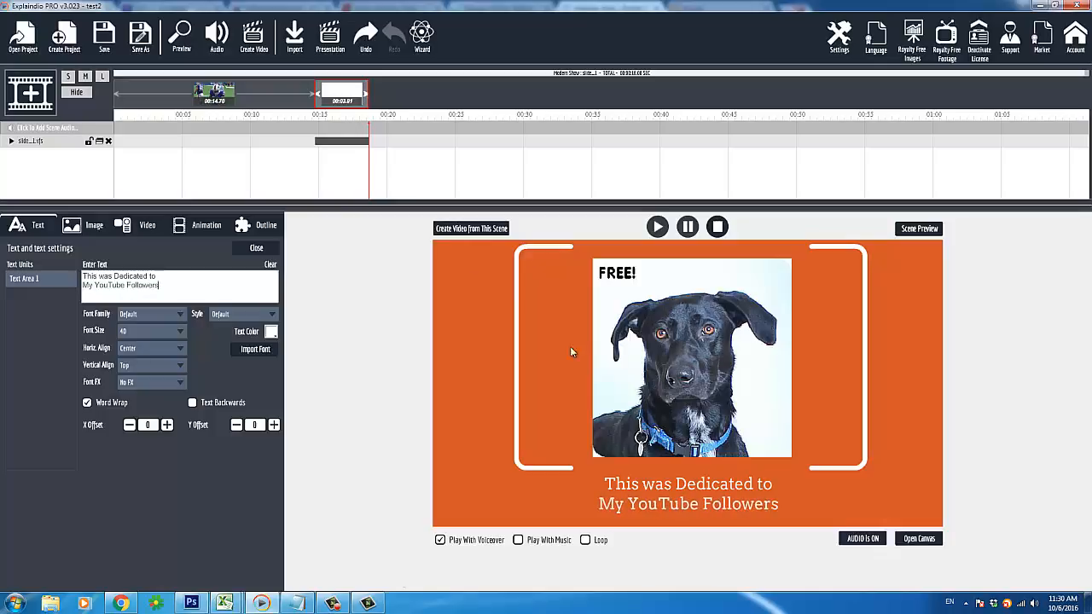
Change the last word of the caption to "Subscribers".
{"action": "double_click", "coordinate": [152, 288]}
{"action": "type", "text": "Subsc"}
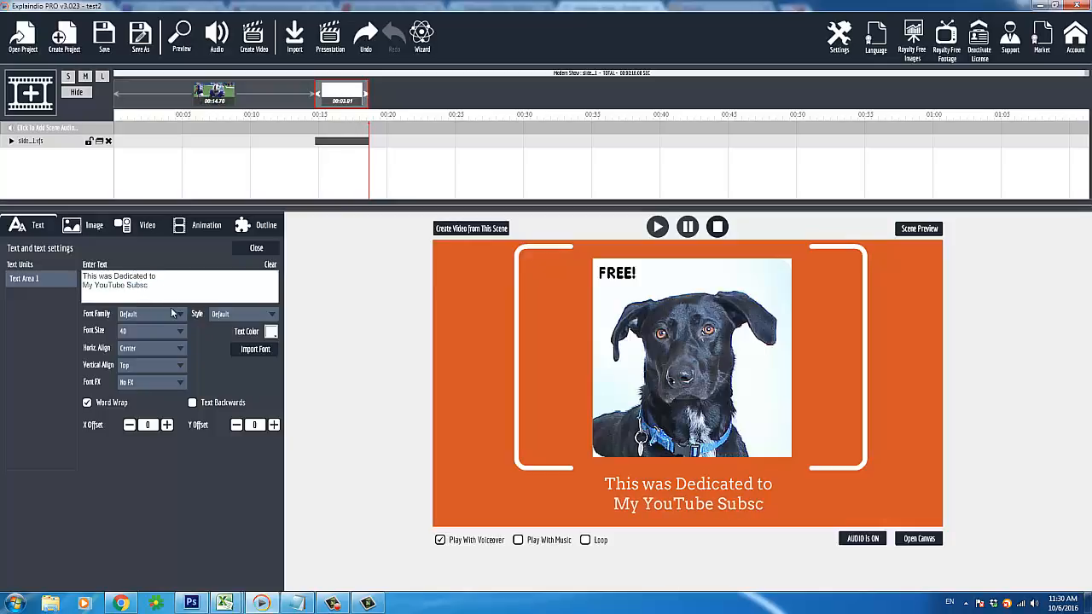
{"action": "type", "text": "ribers"}
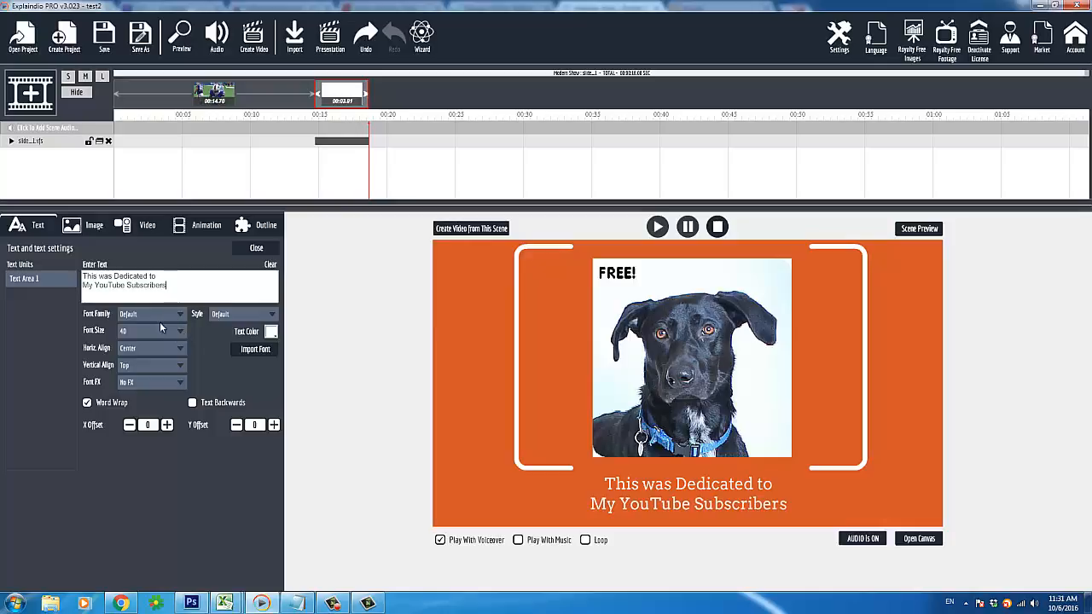
{"action": "left_click", "coordinate": [158, 315]}
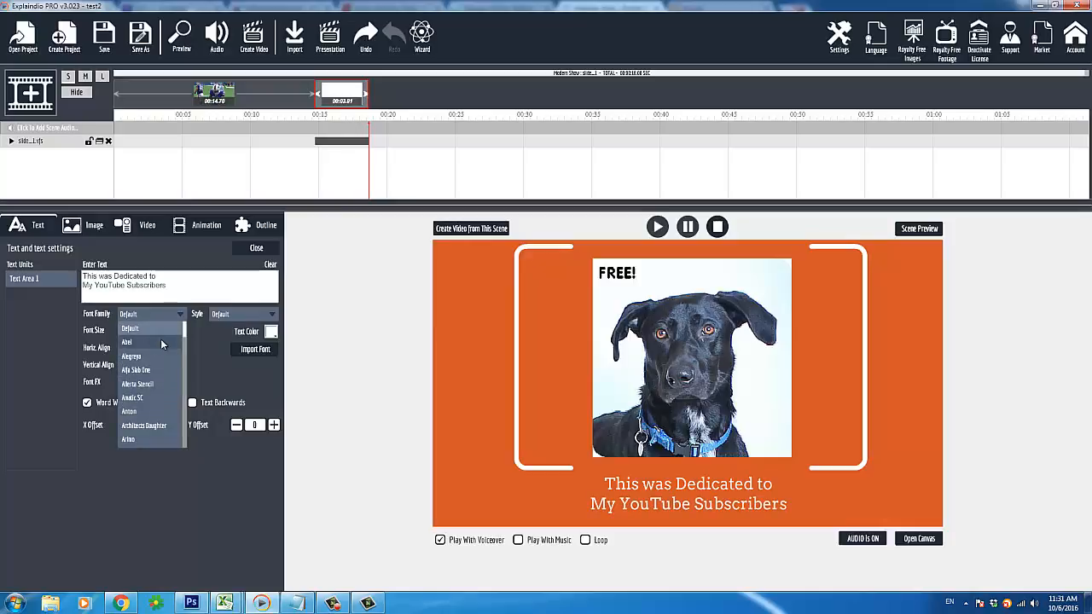
{"action": "left_click_drag", "start_coordinate": [184, 334], "coordinate": [186, 398]}
{"action": "left_click", "coordinate": [188, 326]}
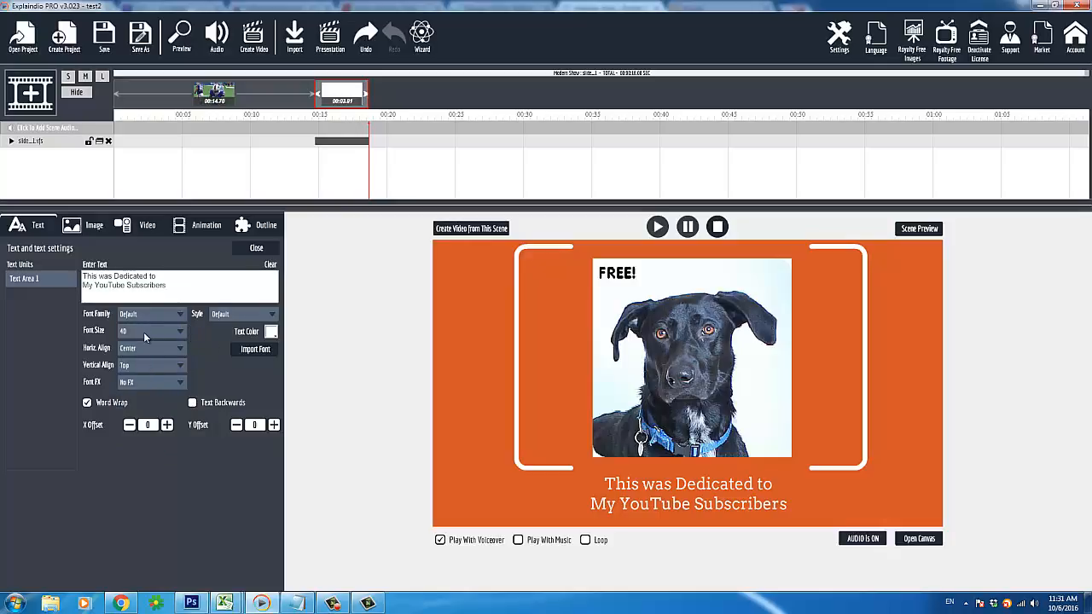
Try the Strong Shadow, Dark Bloom, Black Clone Shift 1 and Blur font effects on the caption, and restore No FX.
{"action": "left_click", "coordinate": [150, 383]}
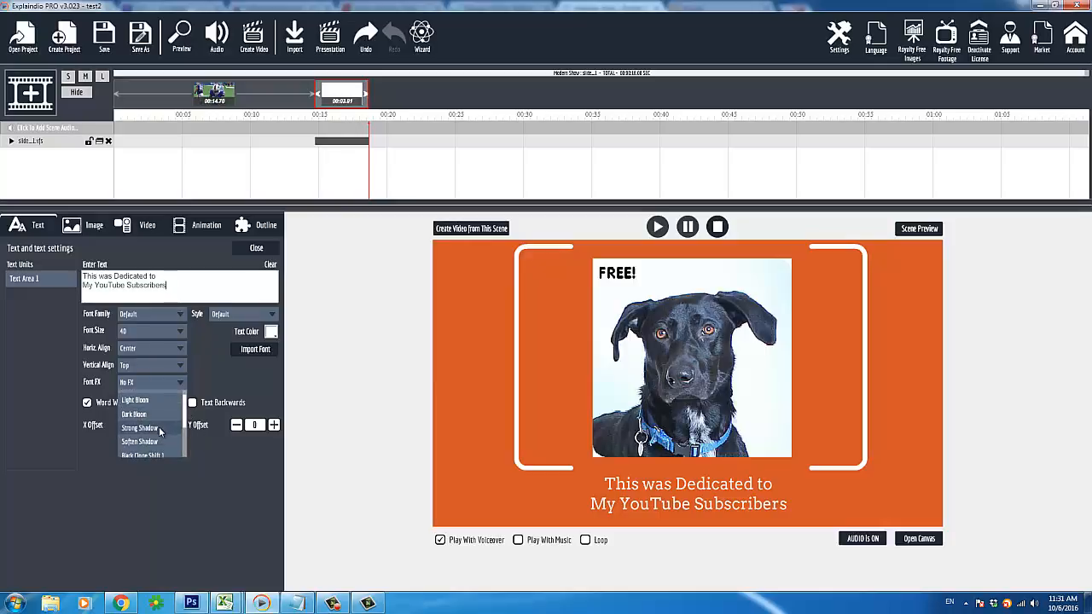
{"action": "left_click", "coordinate": [144, 438]}
{"action": "left_click", "coordinate": [172, 384]}
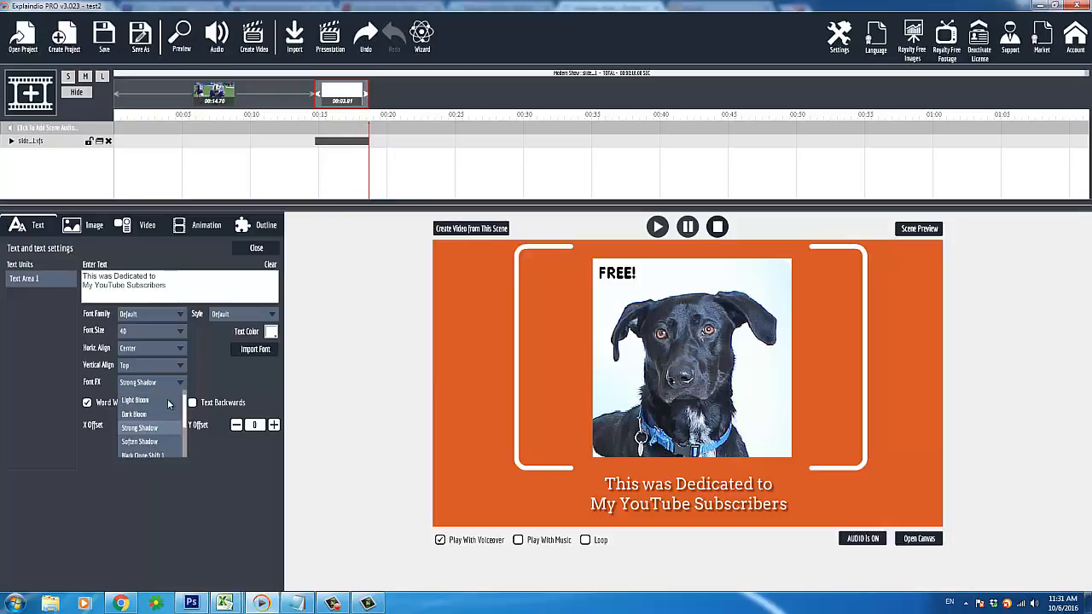
{"action": "left_click", "coordinate": [165, 412]}
{"action": "left_click", "coordinate": [164, 386]}
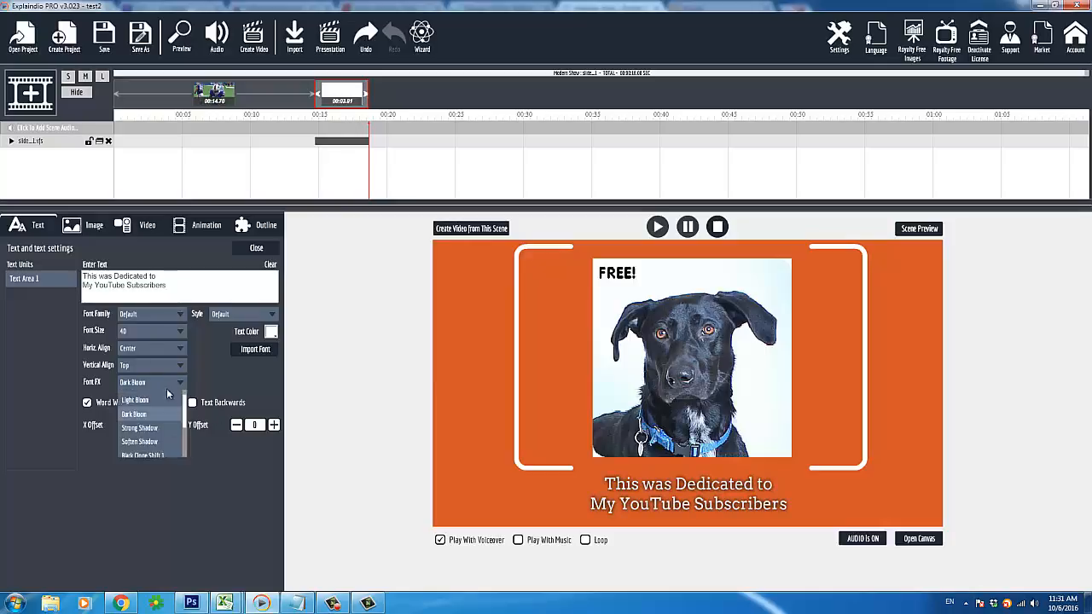
{"action": "scroll", "coordinate": [153, 426], "scroll_direction": "down", "scroll_amount": 2}
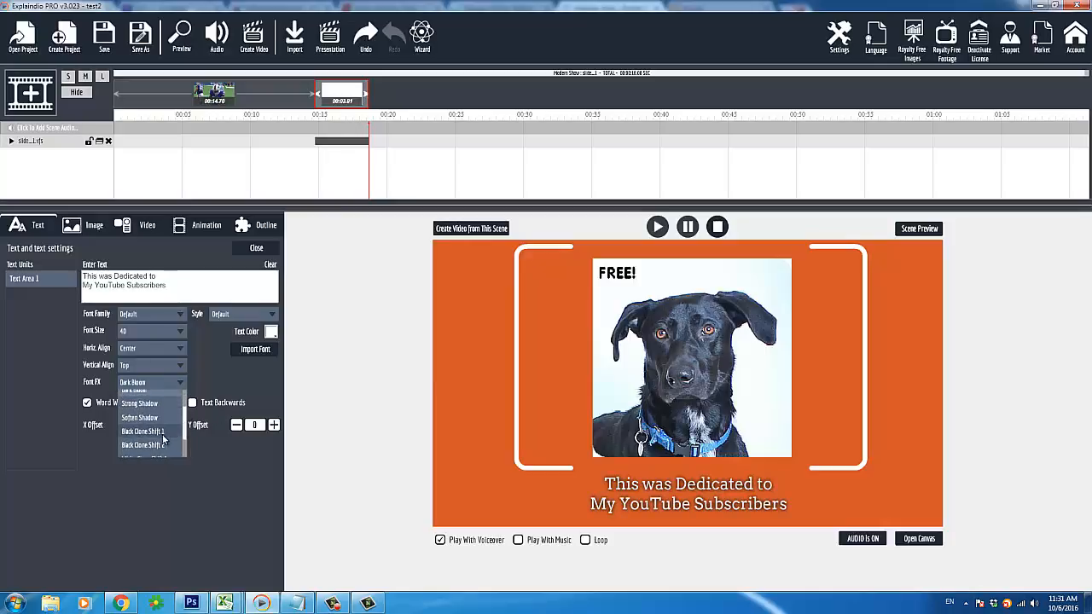
{"action": "left_click", "coordinate": [164, 438]}
{"action": "left_click", "coordinate": [176, 383]}
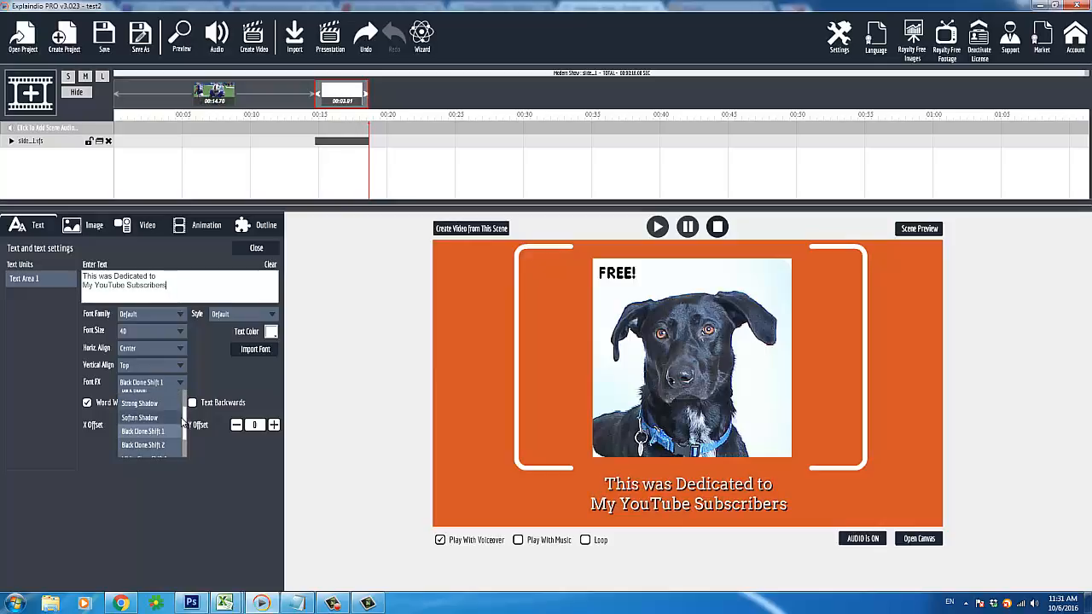
{"action": "left_click_drag", "start_coordinate": [186, 426], "coordinate": [185, 451]}
{"action": "left_click", "coordinate": [154, 452]}
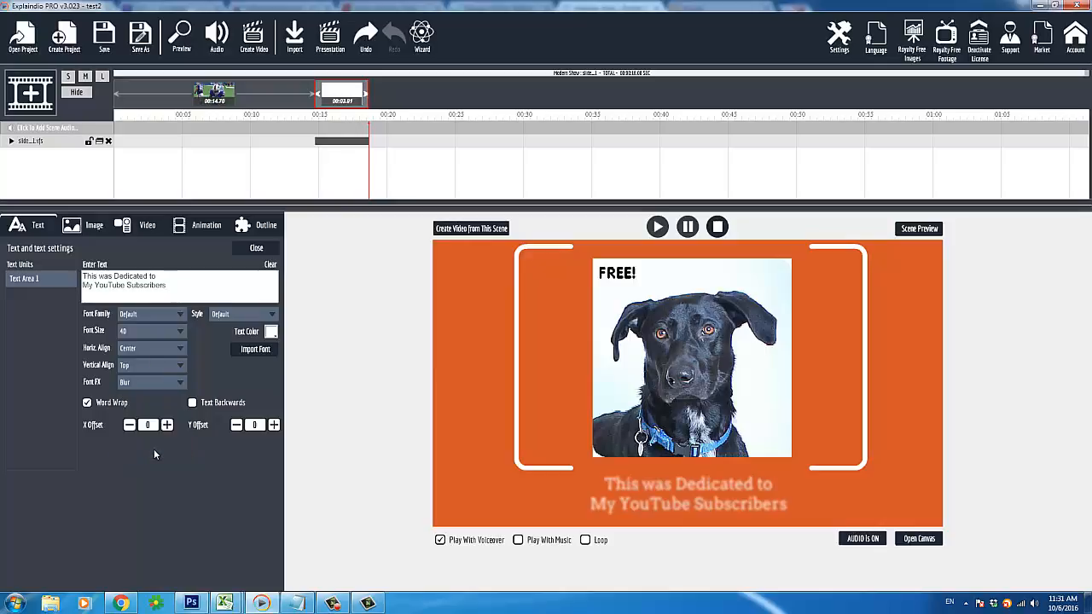
{"action": "left_click", "coordinate": [181, 383]}
{"action": "scroll", "coordinate": [186, 401], "scroll_direction": "up", "scroll_amount": 3}
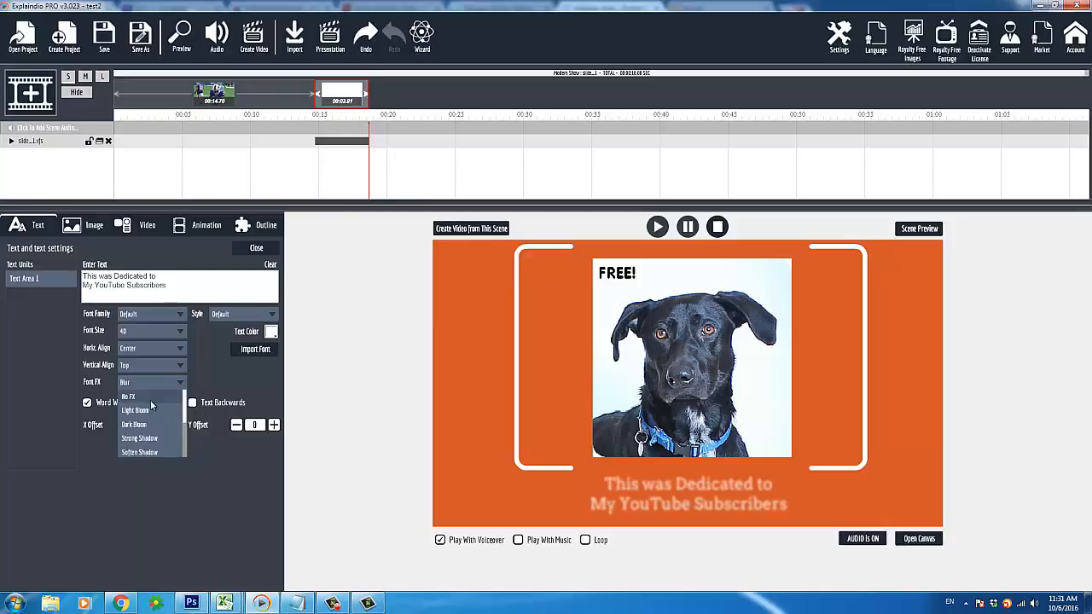
{"action": "left_click", "coordinate": [147, 398]}
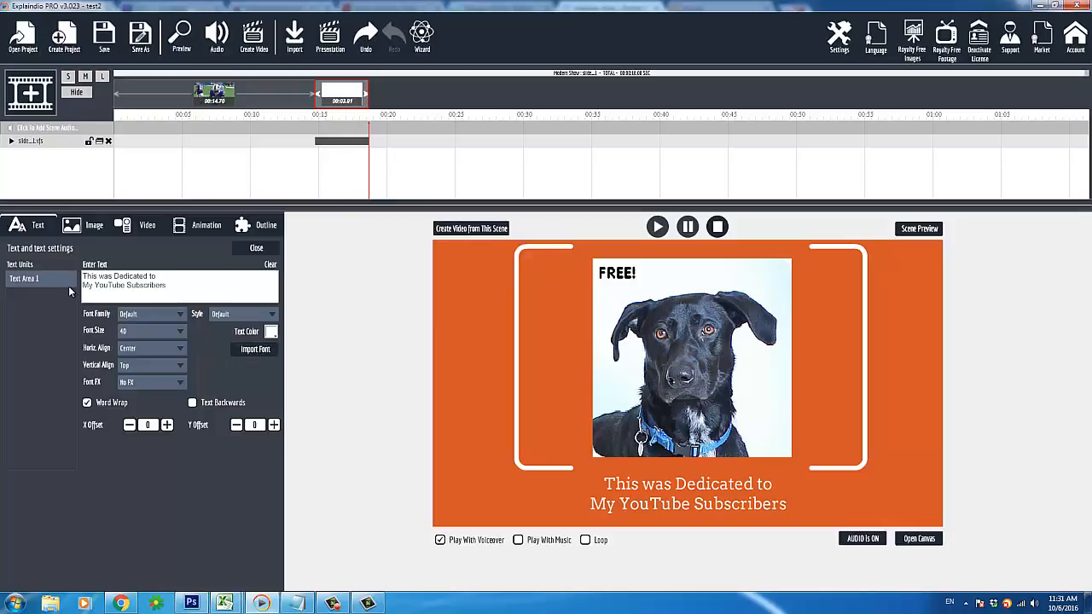
Save the project over the existing test2 file and preview the customized scene.
{"action": "left_click", "coordinate": [101, 38]}
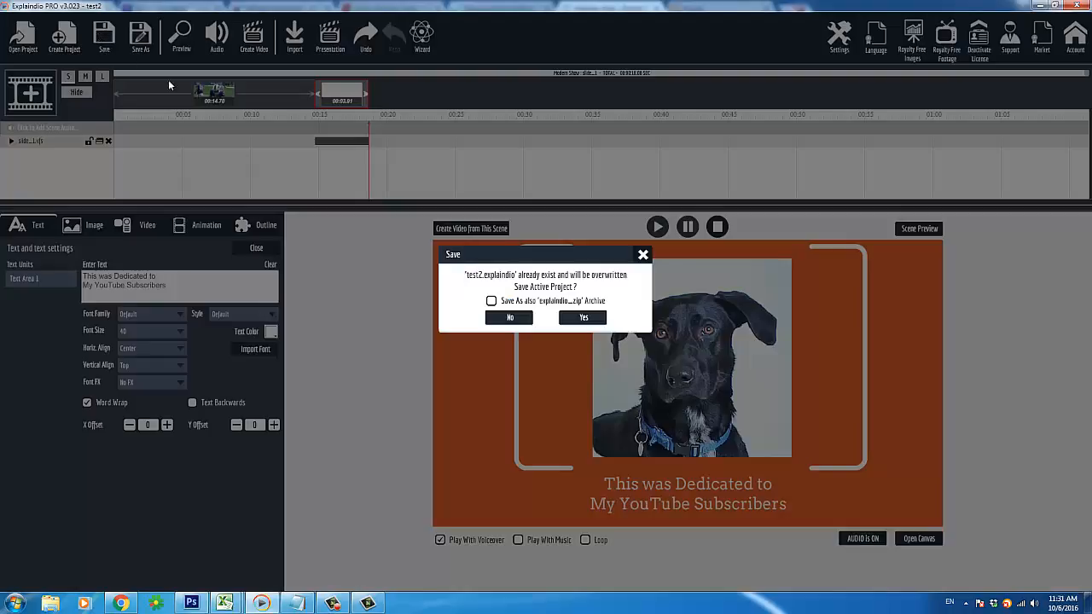
{"action": "left_click", "coordinate": [583, 318]}
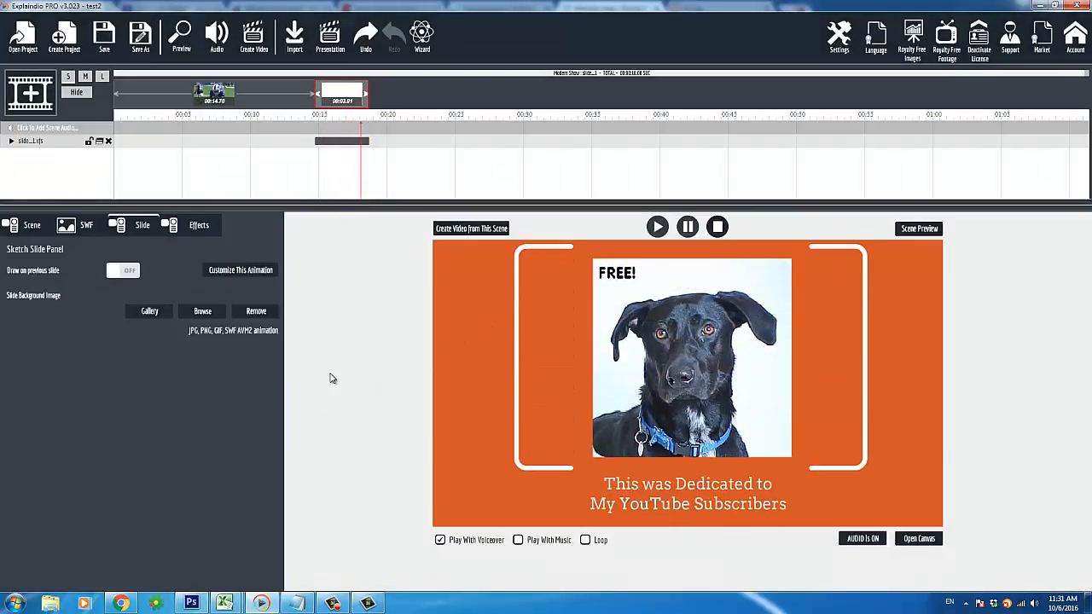
{"action": "left_click", "coordinate": [906, 232]}
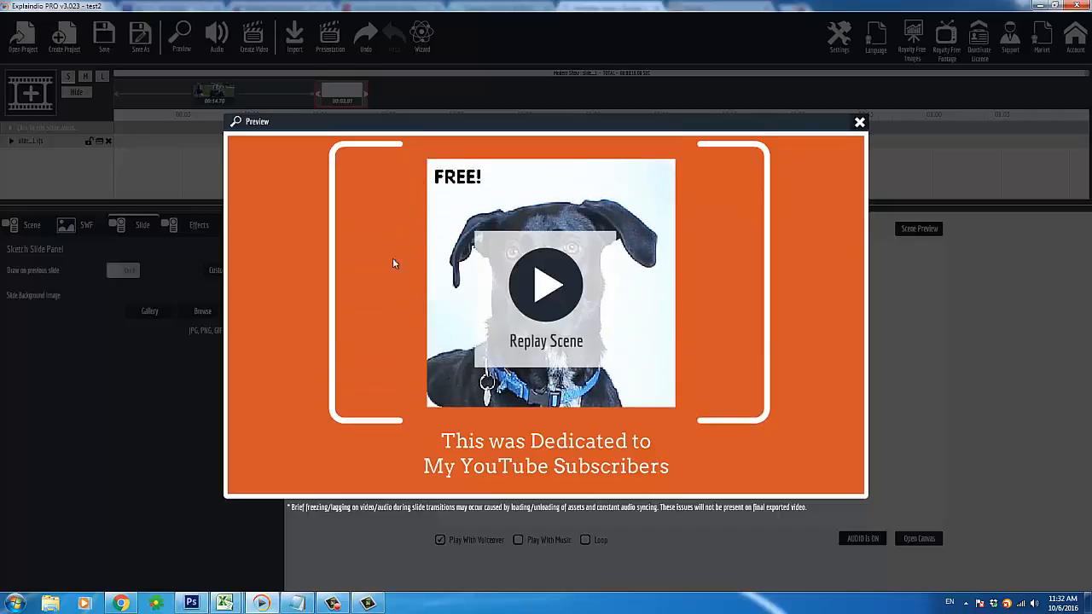
{"action": "left_click", "coordinate": [859, 124]}
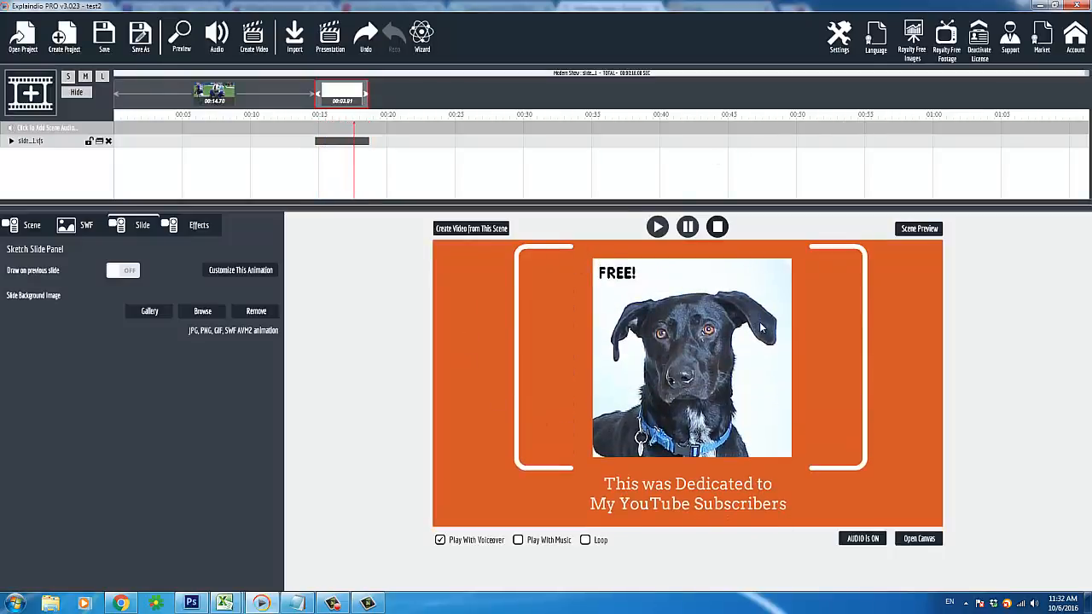
Look through the scene, SWF, slide and effects settings and the text customization options of the animated slide.
{"action": "left_click", "coordinate": [197, 228]}
{"action": "left_click", "coordinate": [129, 223]}
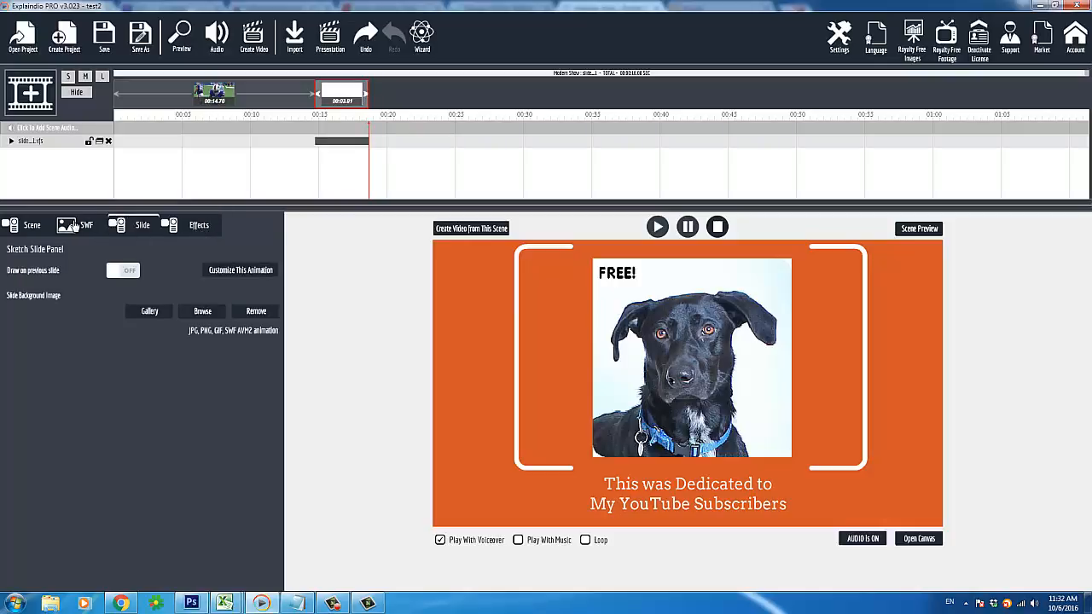
{"action": "left_click", "coordinate": [73, 227]}
{"action": "left_click", "coordinate": [37, 226]}
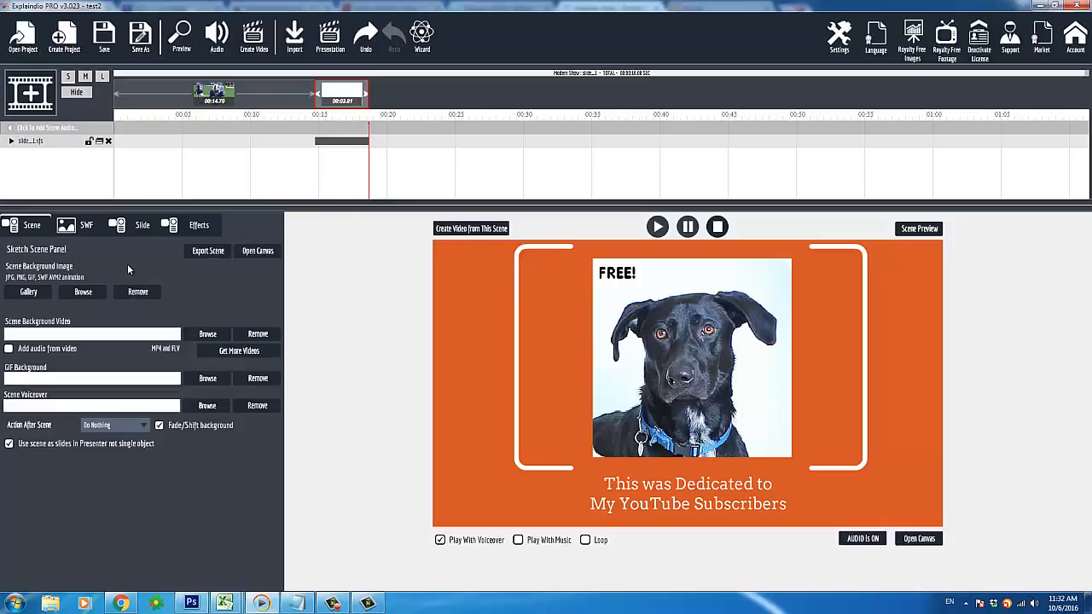
{"action": "left_click", "coordinate": [132, 227]}
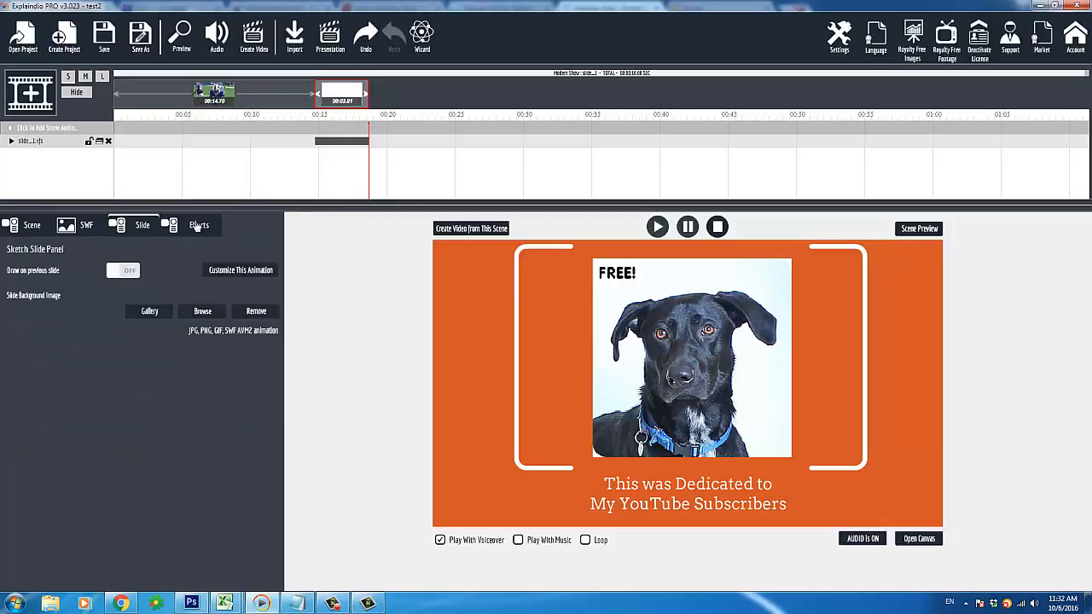
{"action": "left_click", "coordinate": [197, 225]}
{"action": "left_click", "coordinate": [132, 227]}
{"action": "left_click", "coordinate": [73, 232]}
{"action": "left_click", "coordinate": [132, 230]}
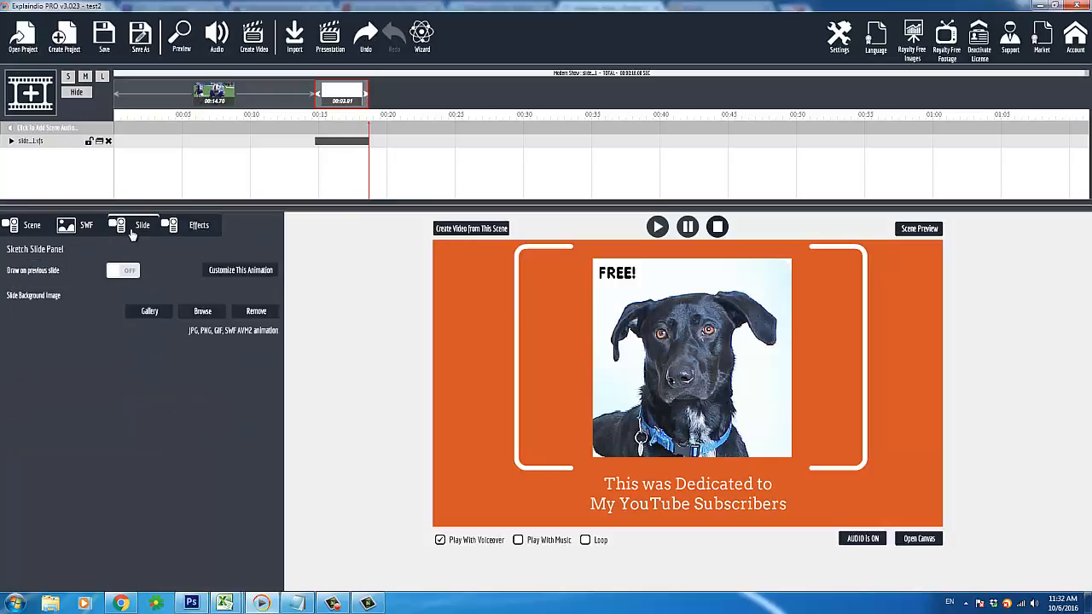
{"action": "left_click", "coordinate": [218, 271]}
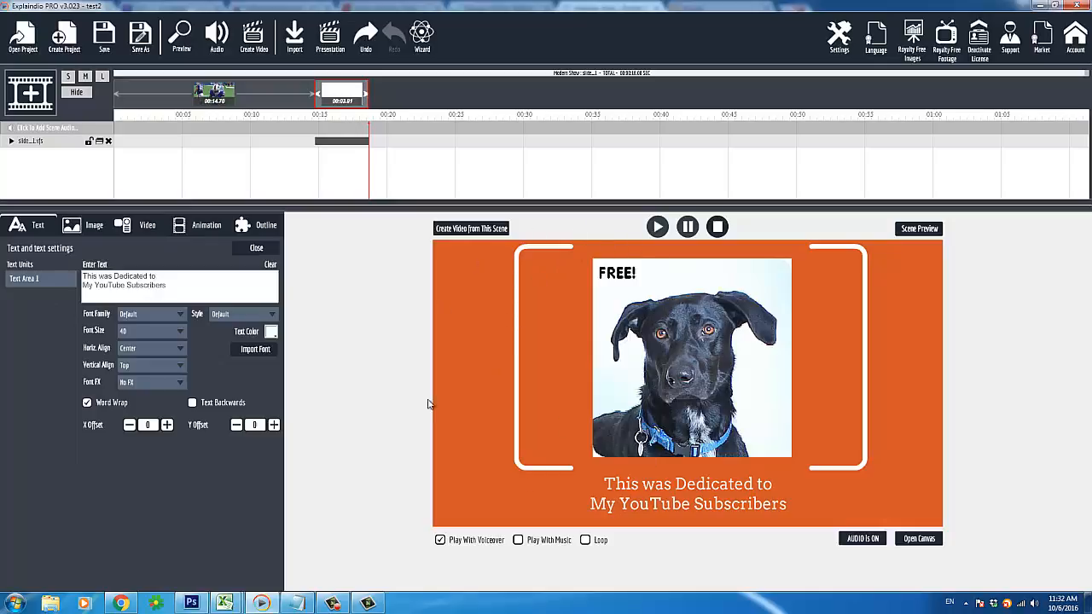
{"action": "left_click", "coordinate": [256, 249]}
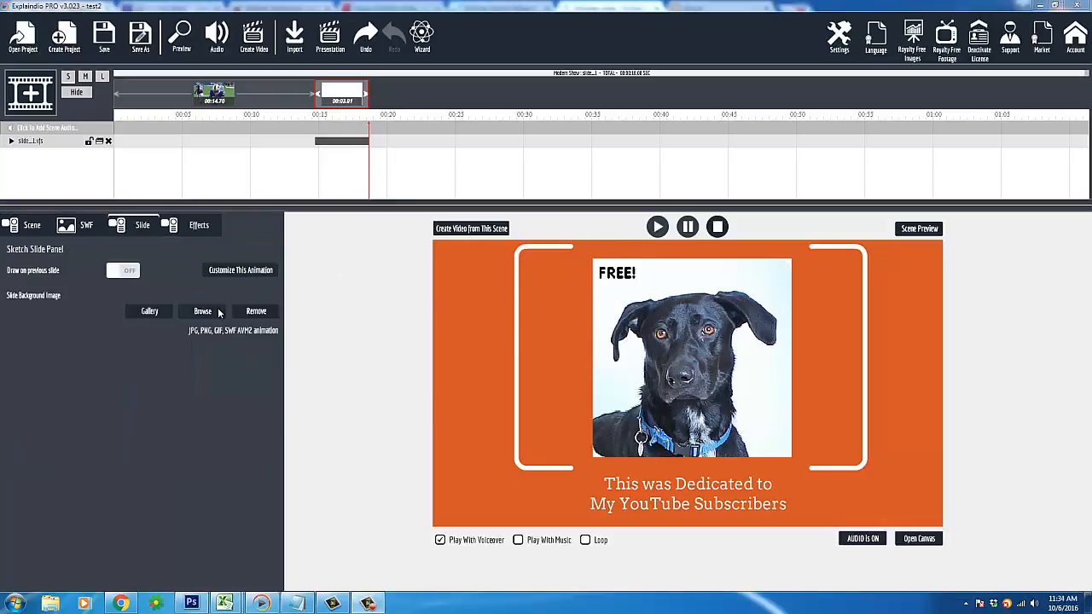
Remove the dog picture from the animated slide's Image Area 1.
{"action": "left_click", "coordinate": [234, 273]}
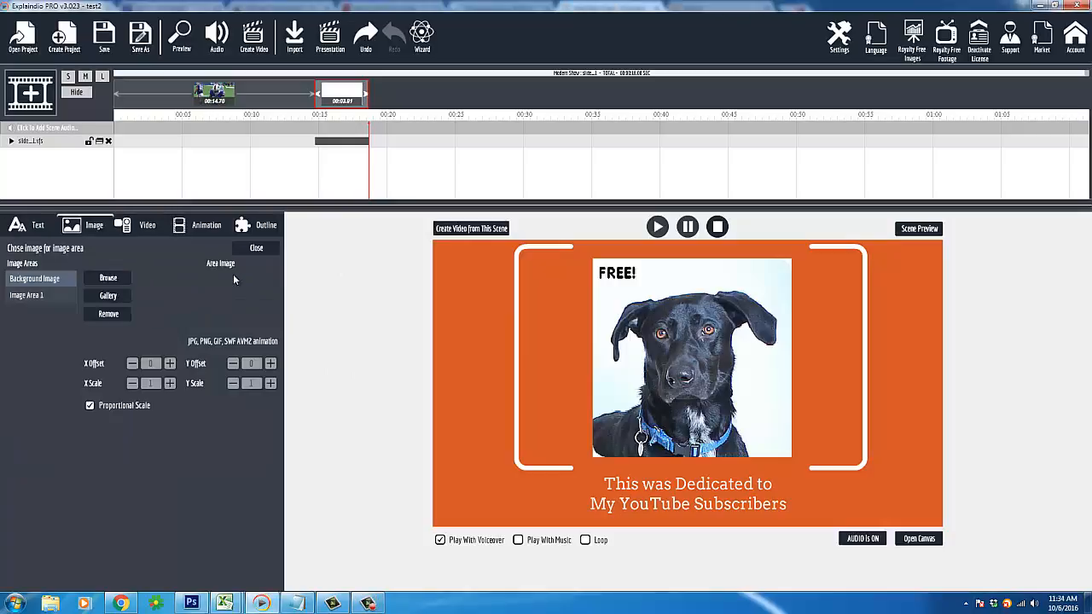
{"action": "left_click", "coordinate": [49, 294]}
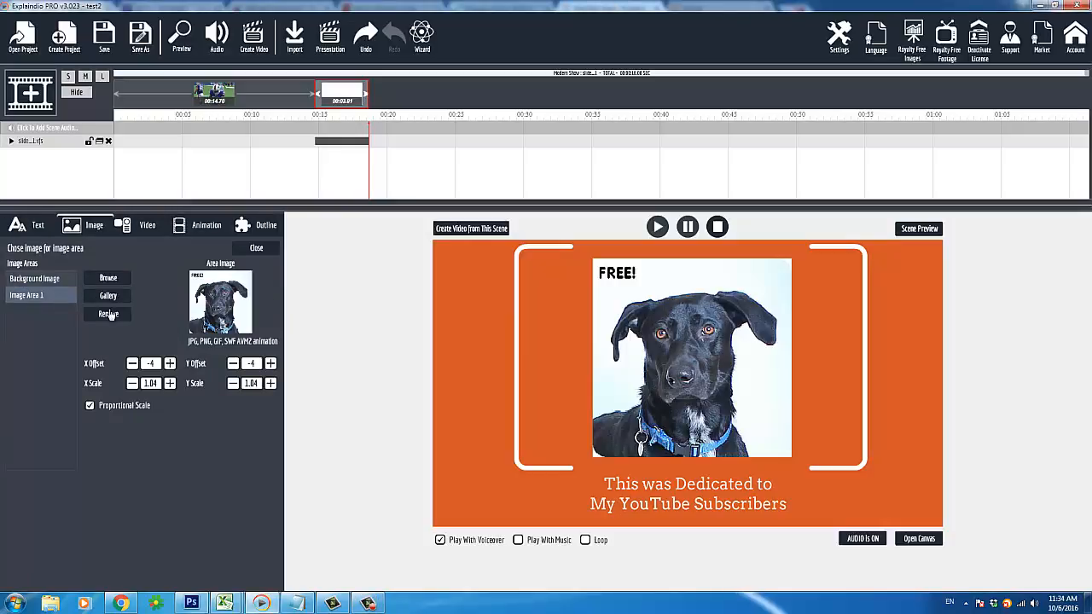
{"action": "left_click", "coordinate": [108, 314]}
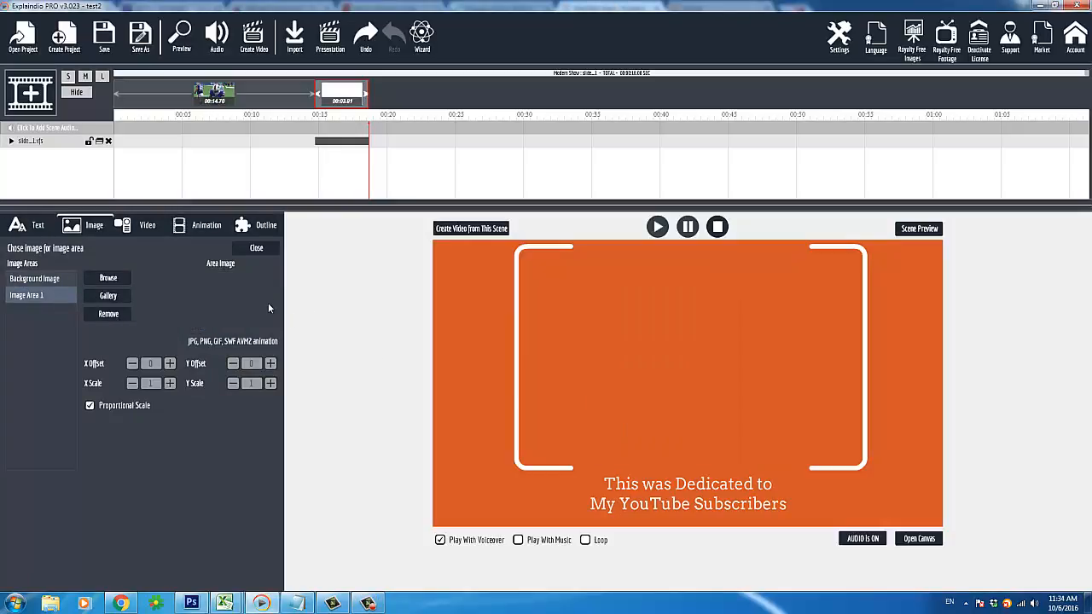
Add the bitmap image 221649658.jpg from the local Desktop to the scene canvas as a sketch, and close the canvas.
{"action": "left_click", "coordinate": [917, 539]}
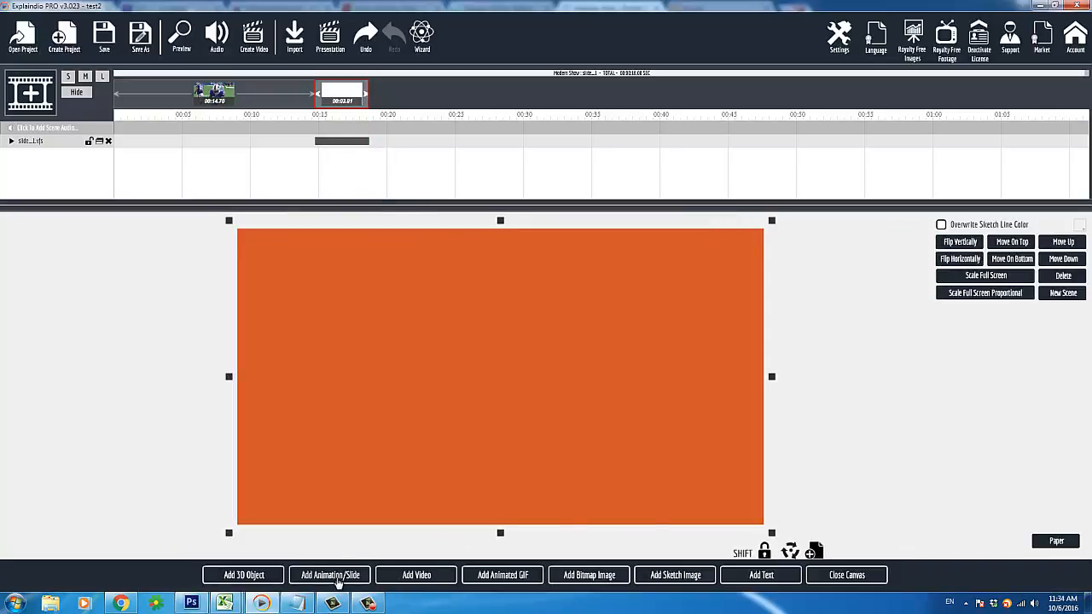
{"action": "left_click", "coordinate": [586, 578]}
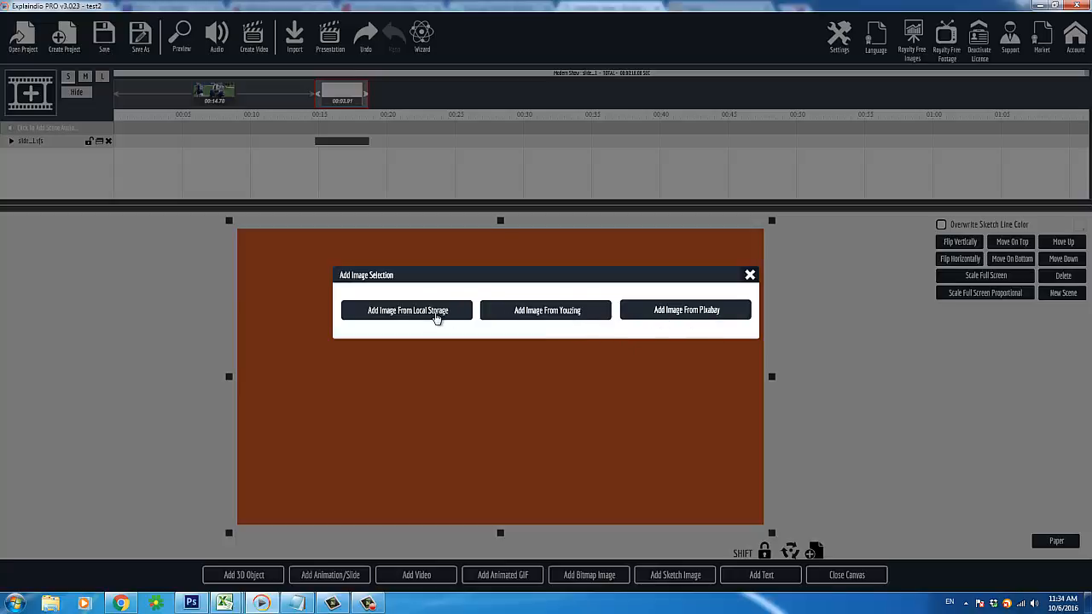
{"action": "left_click", "coordinate": [434, 314]}
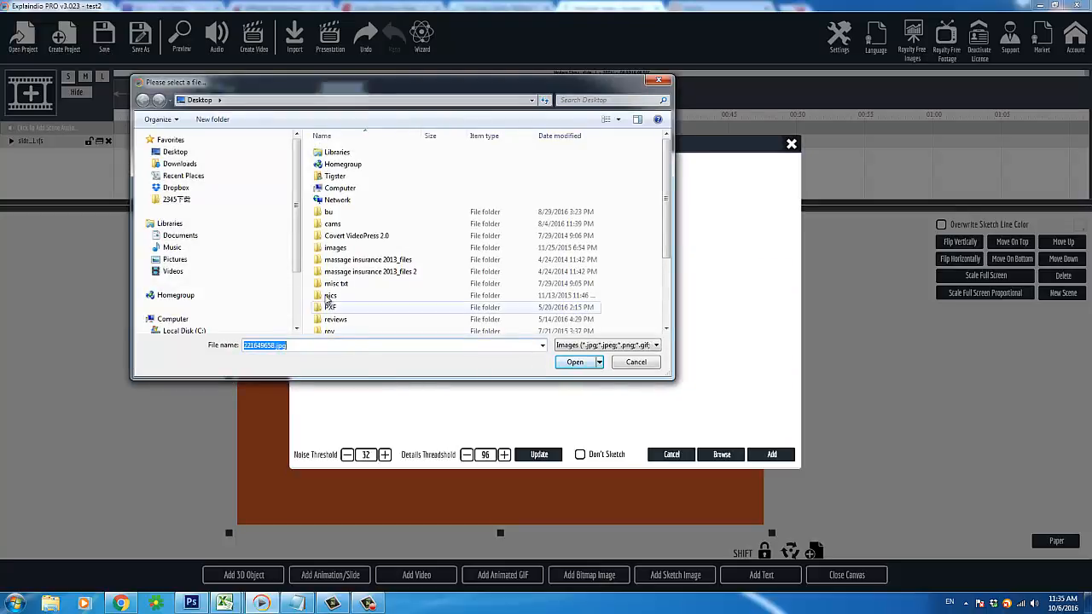
{"action": "left_click_drag", "start_coordinate": [668, 239], "coordinate": [667, 305]}
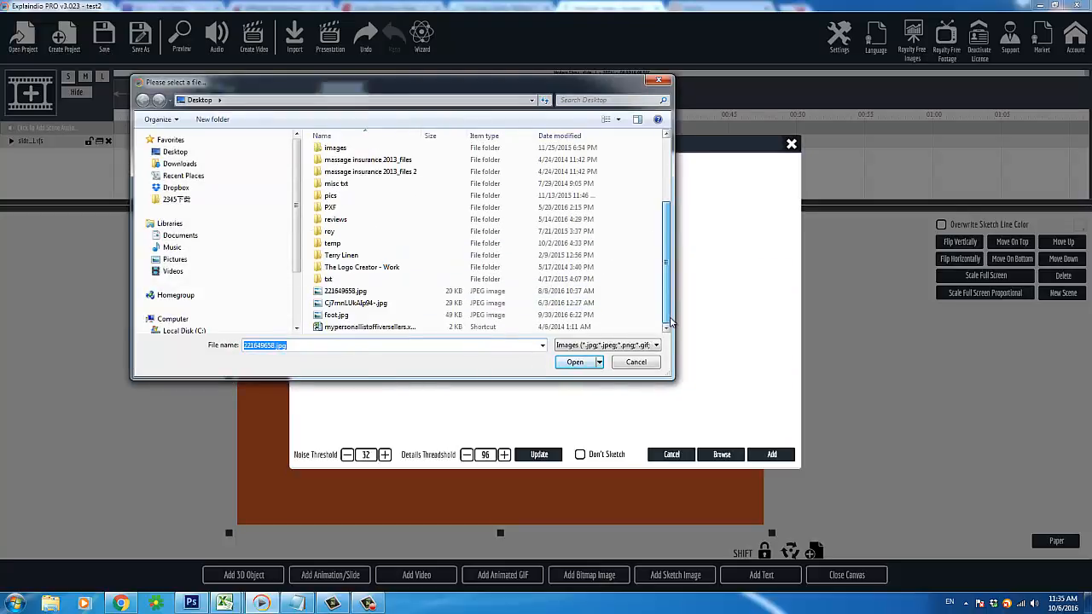
{"action": "left_click", "coordinate": [391, 296]}
{"action": "left_click", "coordinate": [565, 361]}
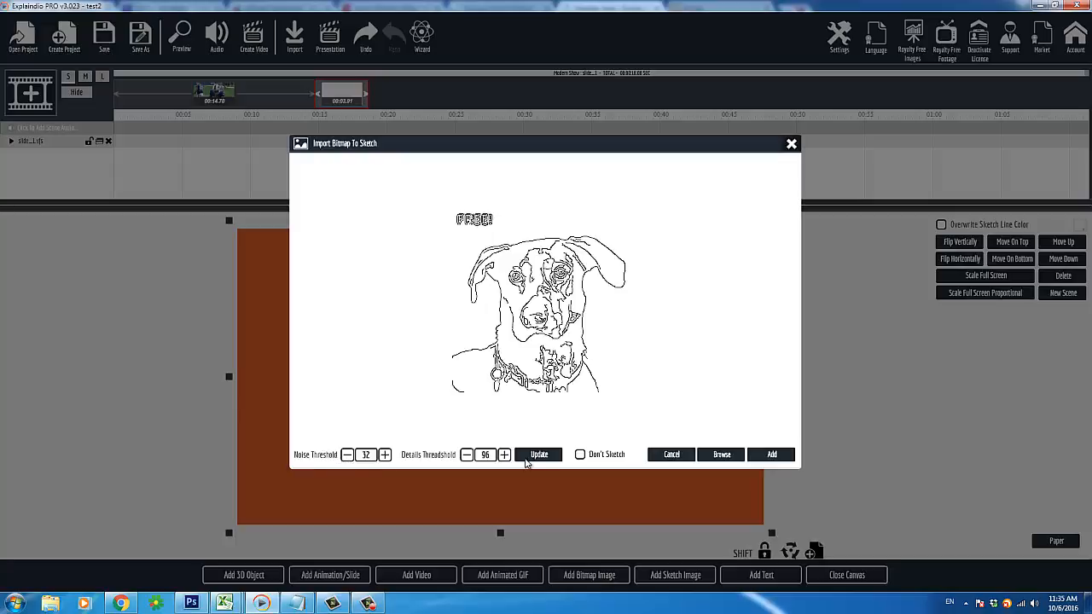
{"action": "left_click", "coordinate": [770, 455]}
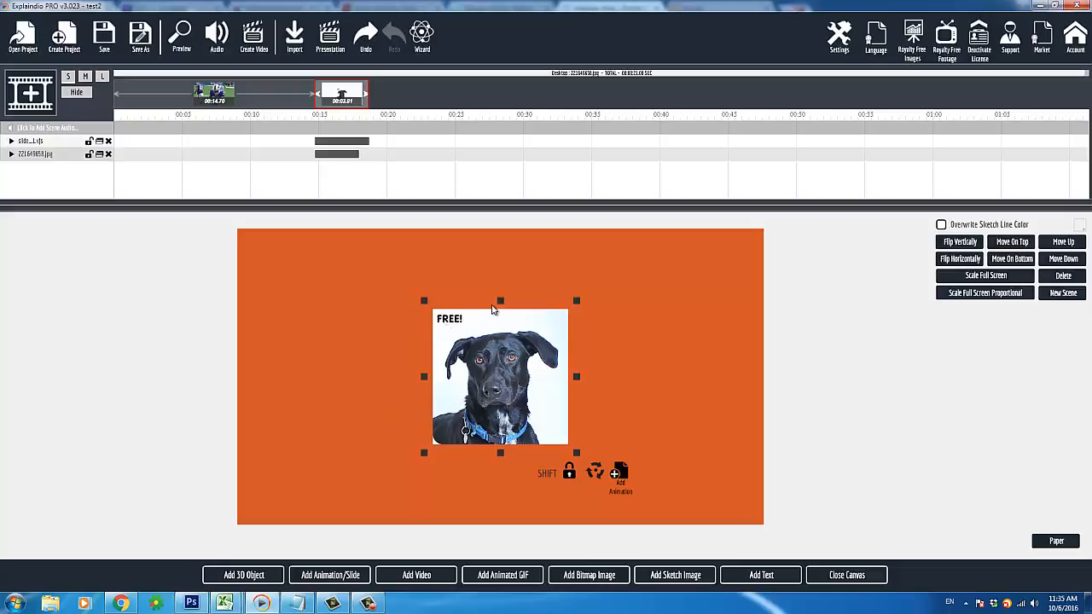
{"action": "left_click", "coordinate": [858, 578]}
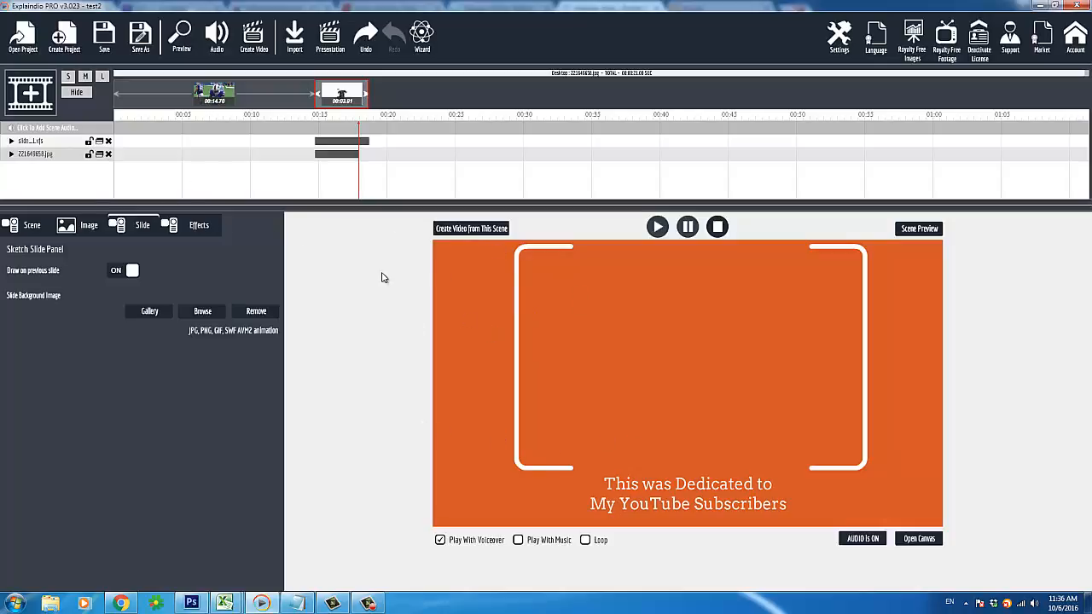
Move the dog picture 221649658.jpg up one place in the scene's layer order on the canvas and preview the scene.
{"action": "left_click", "coordinate": [48, 158]}
{"action": "left_click", "coordinate": [920, 540]}
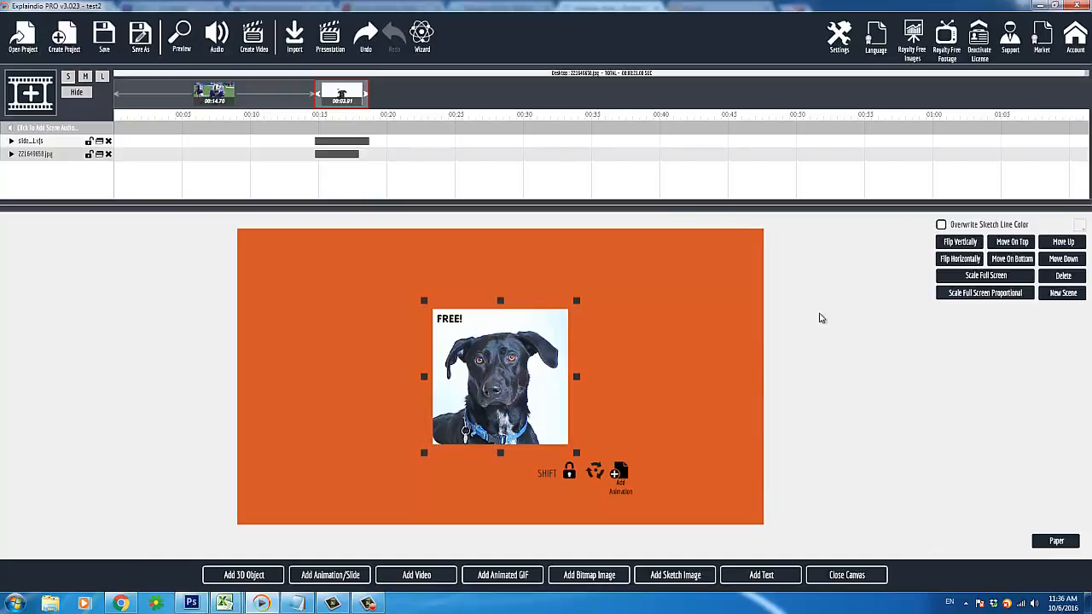
{"action": "left_click", "coordinate": [1061, 243]}
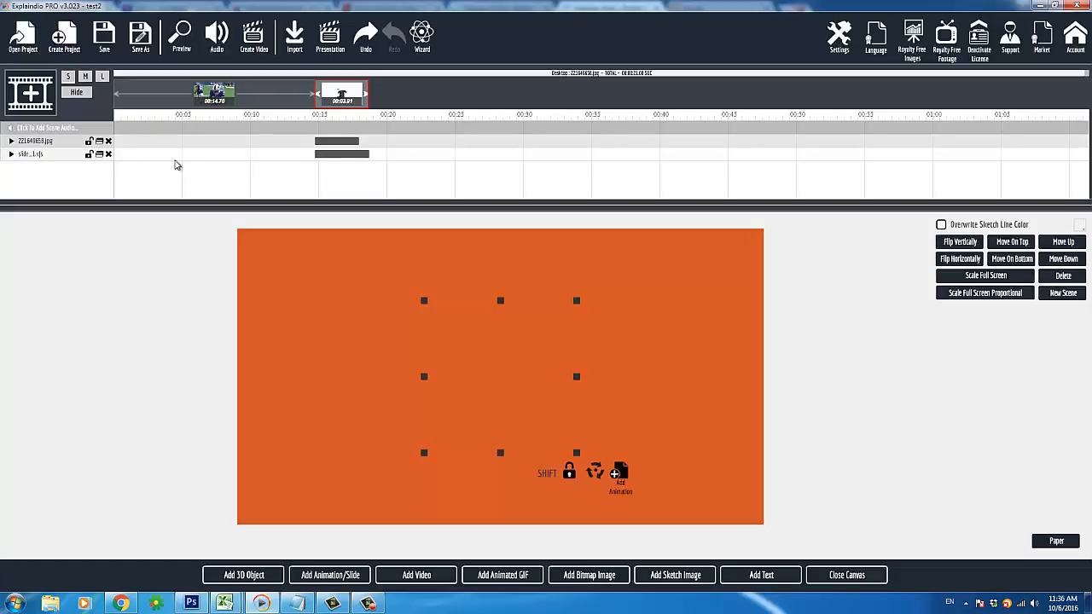
{"action": "left_click", "coordinate": [842, 578]}
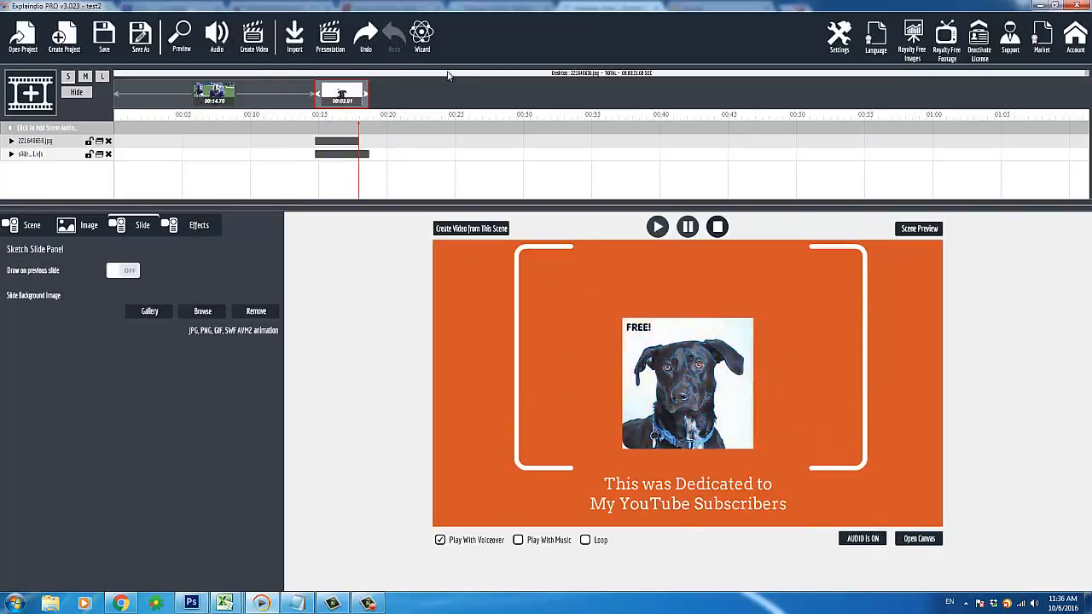
{"action": "left_click", "coordinate": [908, 229]}
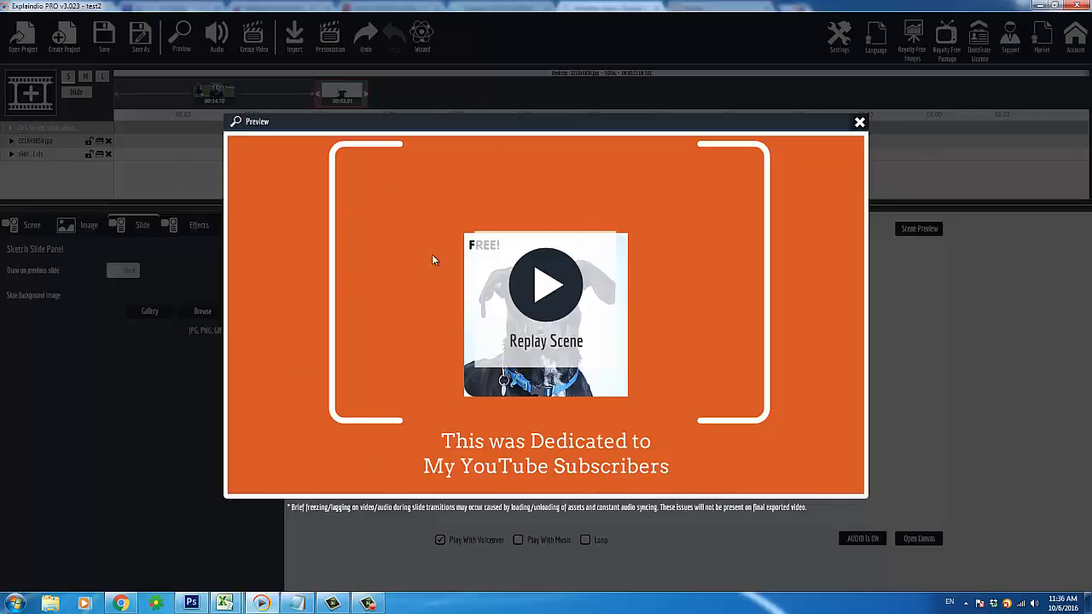
{"action": "left_click", "coordinate": [859, 121]}
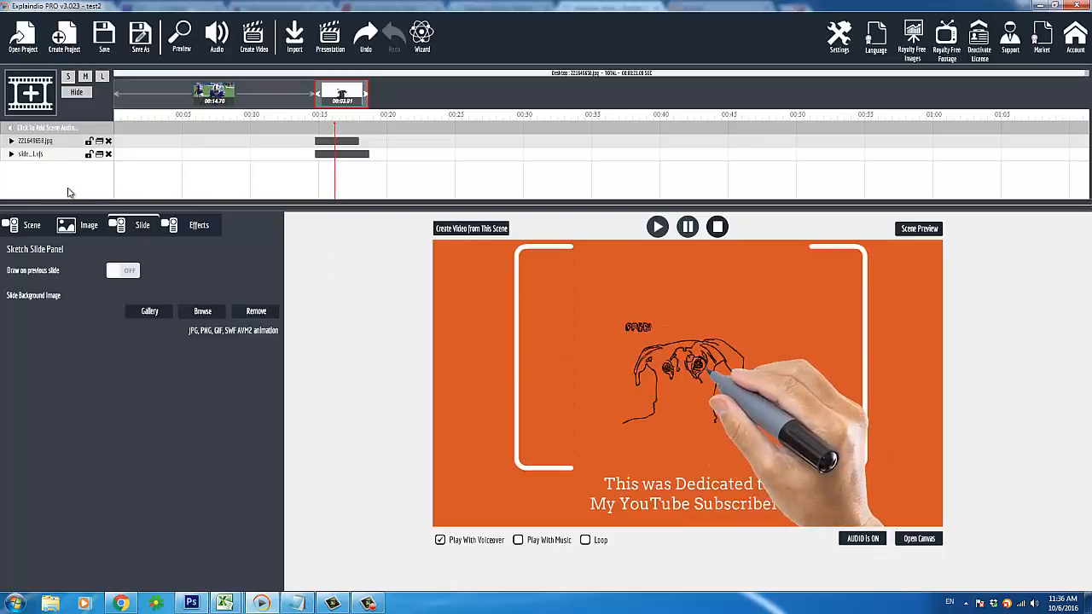
Look through the scene, image, slide and effects settings of the dog picture 221649658.jpg.
{"action": "left_click", "coordinate": [48, 147]}
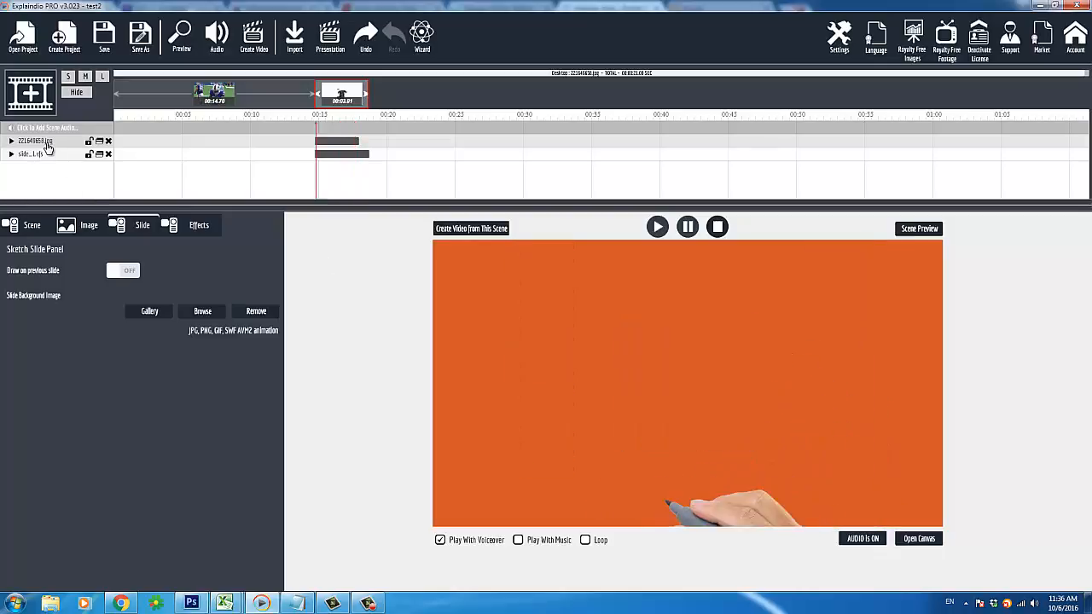
{"action": "left_click", "coordinate": [78, 225]}
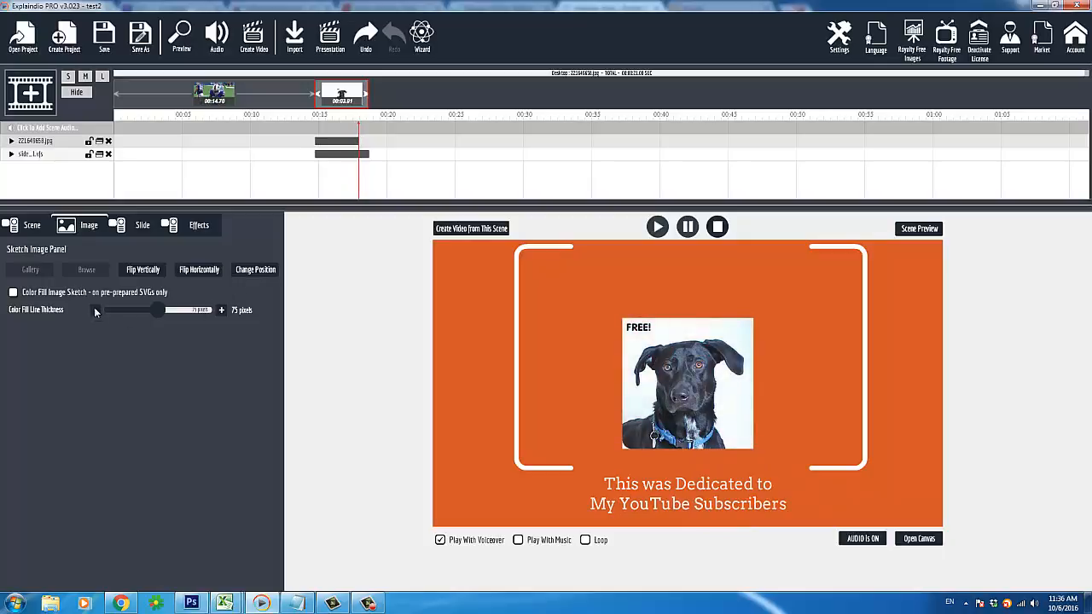
{"action": "left_click", "coordinate": [33, 232]}
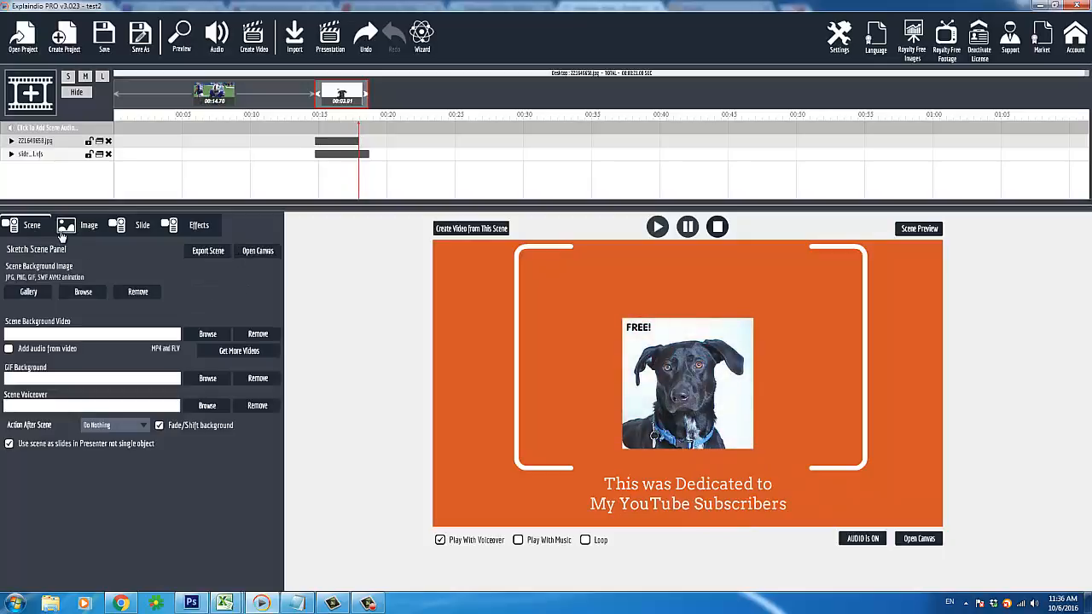
{"action": "left_click", "coordinate": [62, 237]}
{"action": "left_click", "coordinate": [130, 236]}
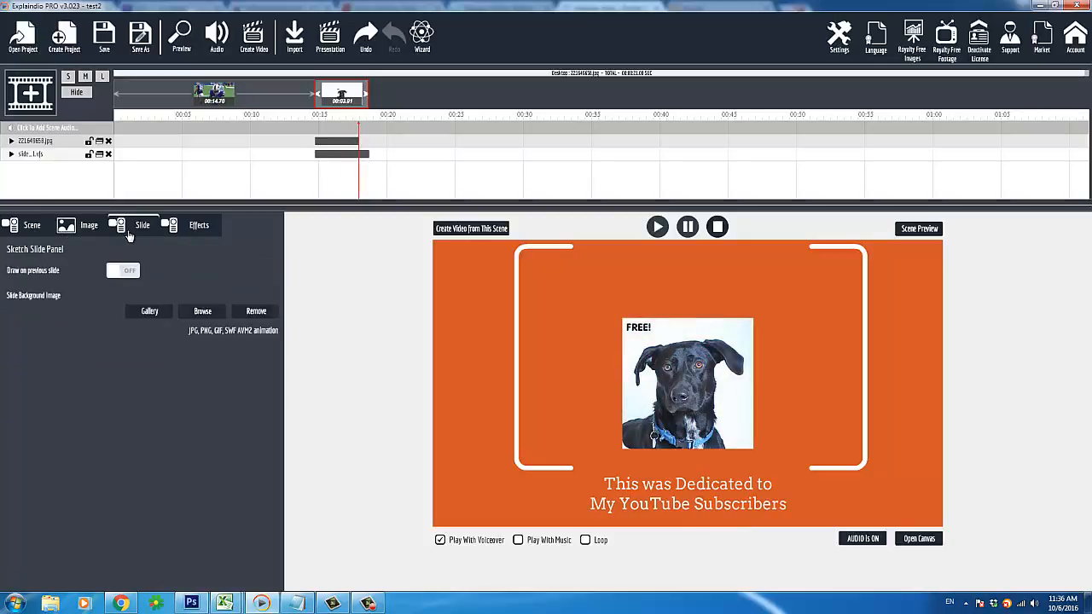
{"action": "left_click", "coordinate": [185, 235]}
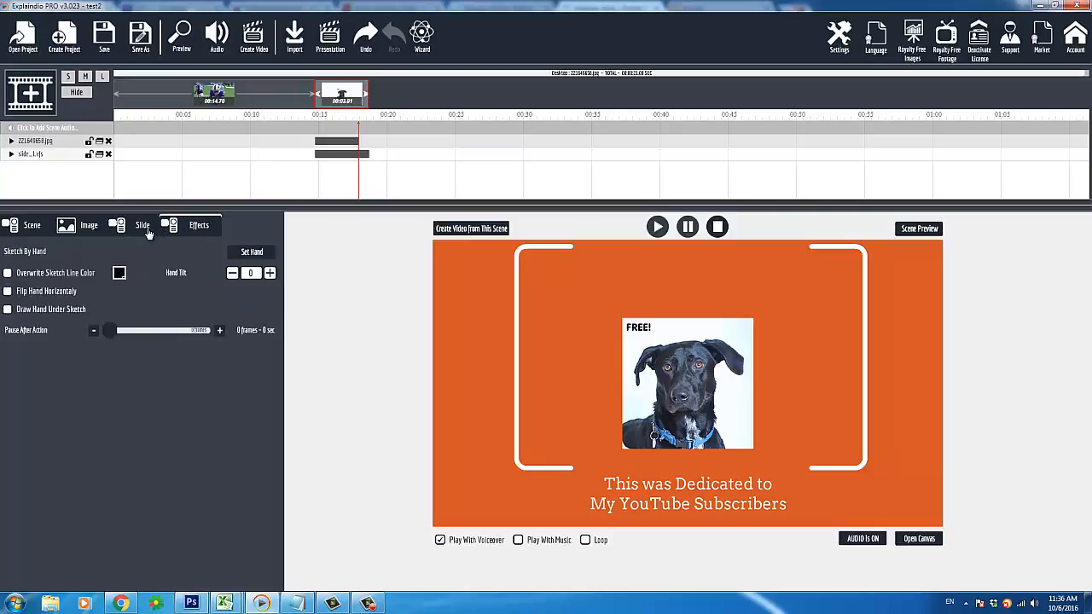
{"action": "left_click", "coordinate": [147, 233]}
{"action": "left_click", "coordinate": [100, 235]}
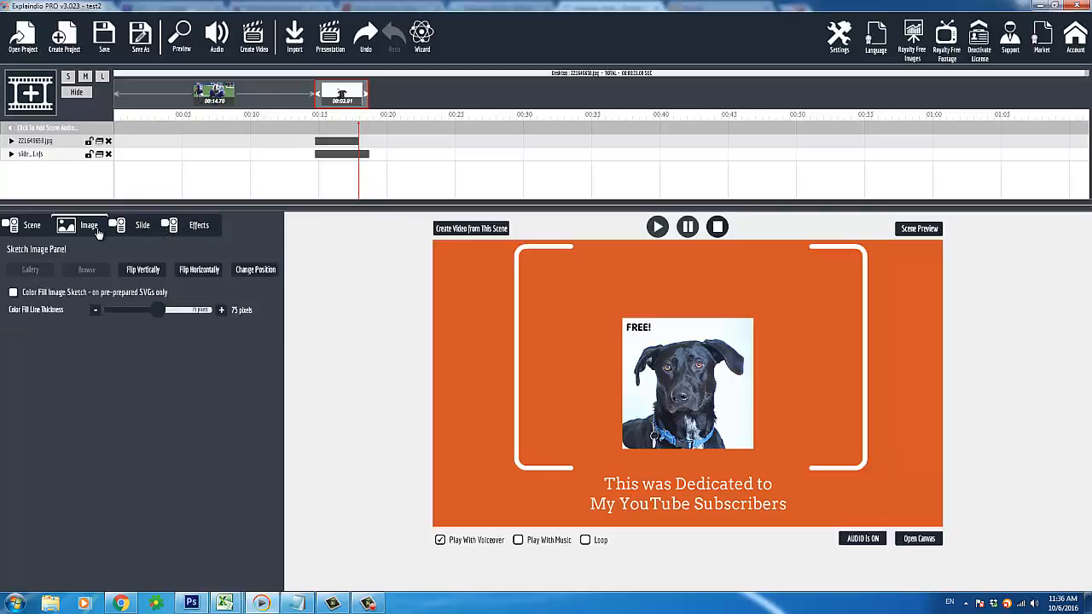
{"action": "left_click", "coordinate": [32, 229]}
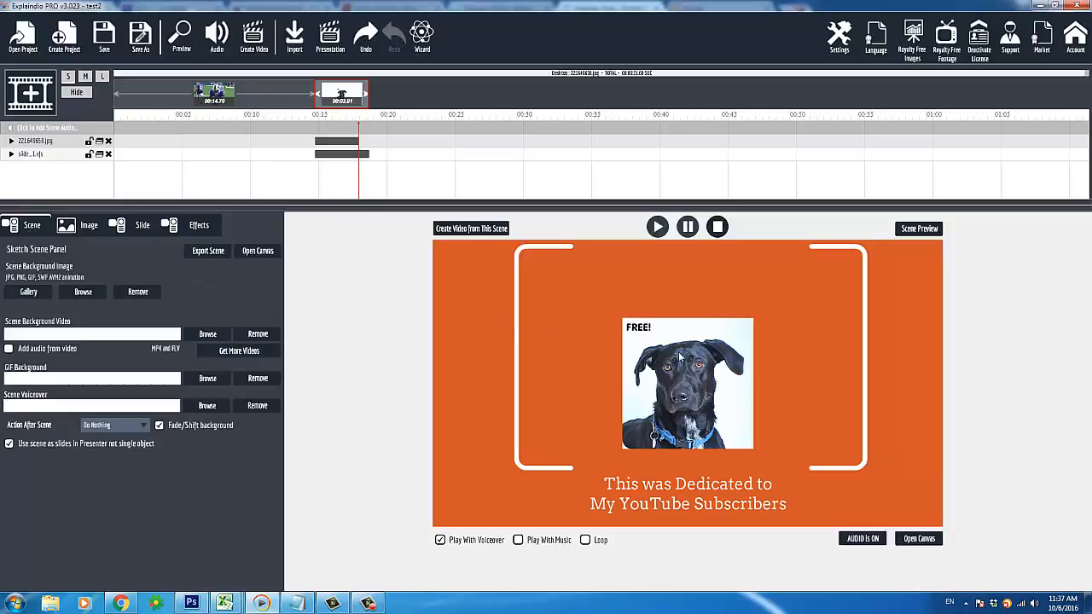
{"action": "left_click", "coordinate": [77, 232]}
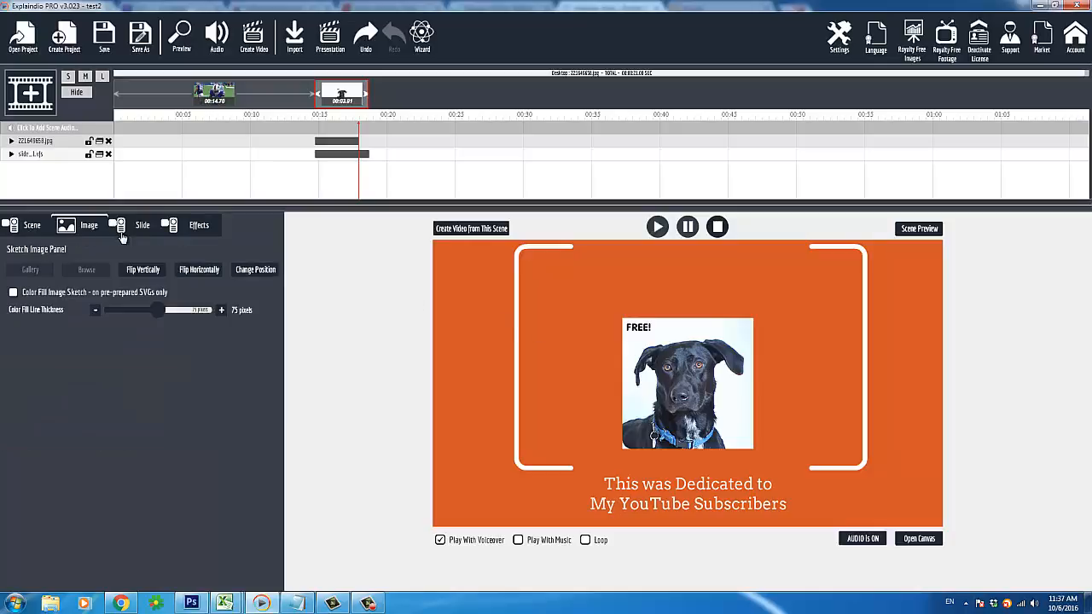
{"action": "left_click", "coordinate": [132, 230]}
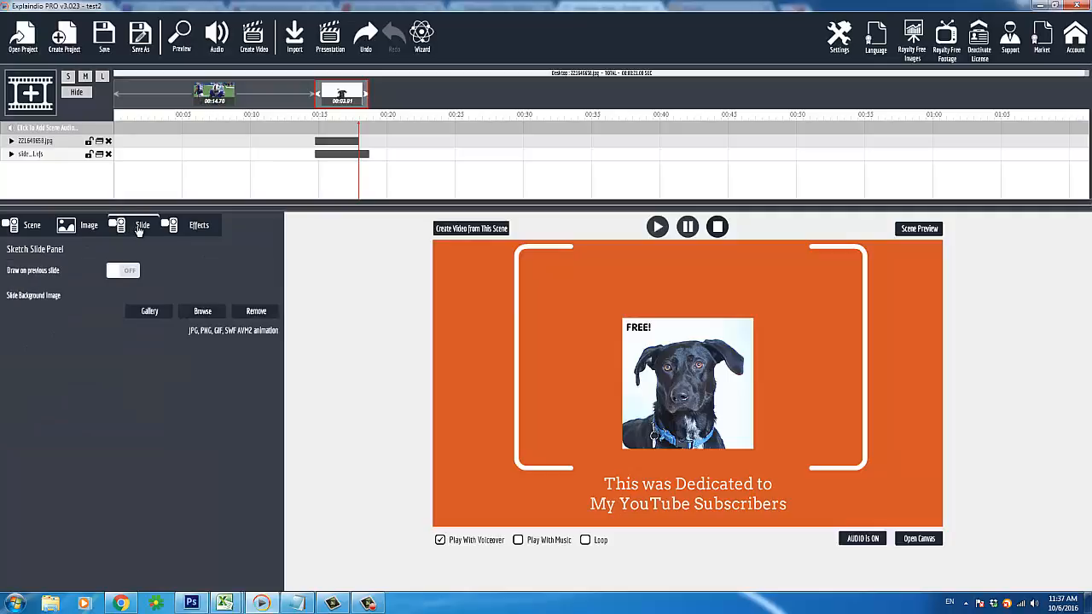
{"action": "left_click", "coordinate": [92, 237]}
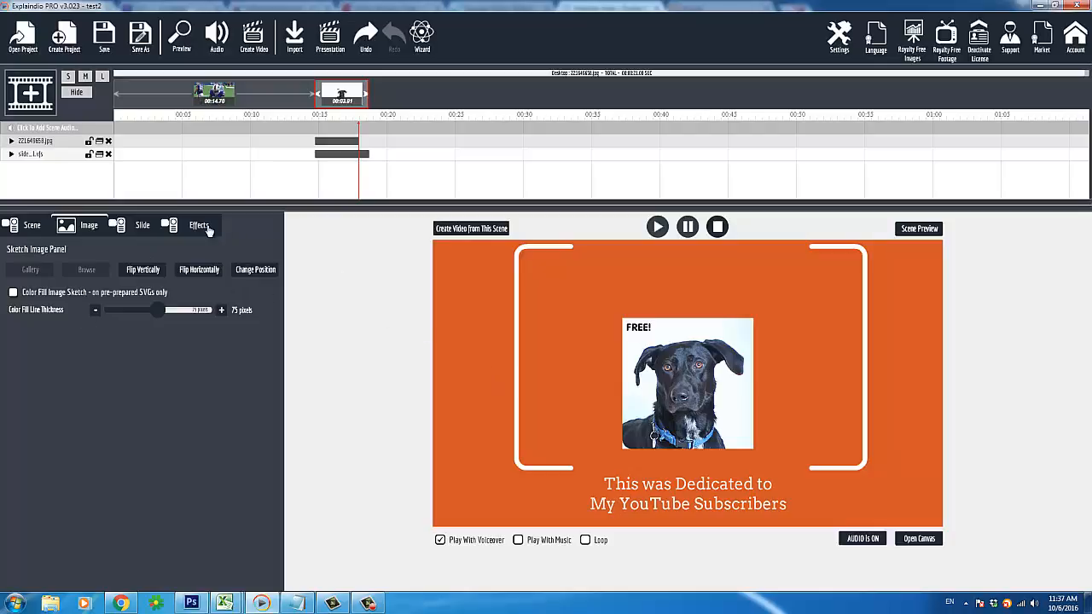
{"action": "left_click", "coordinate": [171, 227]}
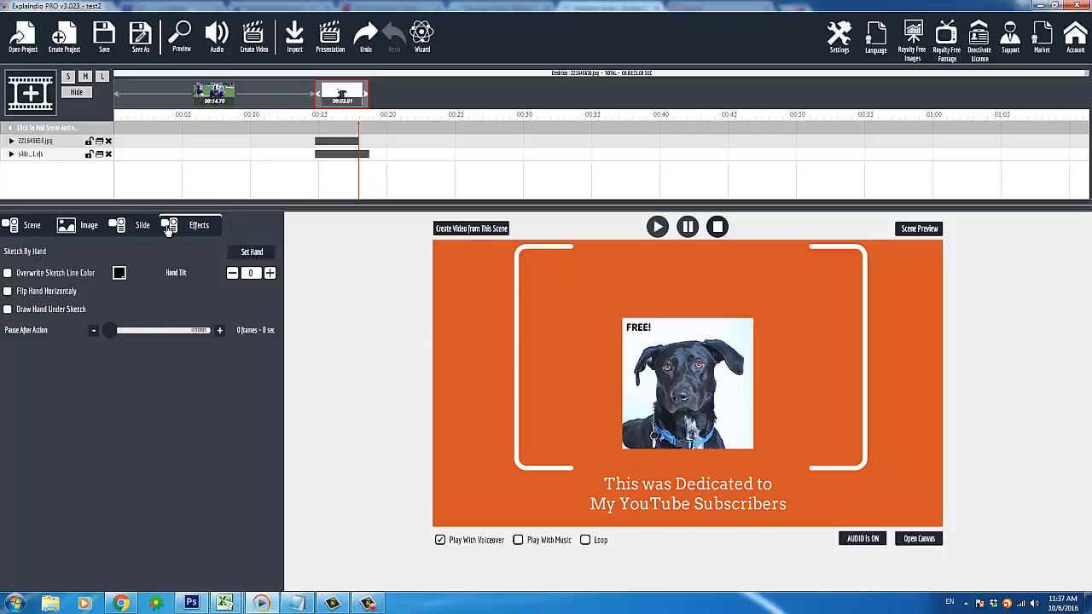
Enlarge the dog picture proportionally on the canvas, position it centrally inside the slide's white frame, and close the canvas.
{"action": "left_click", "coordinate": [928, 541]}
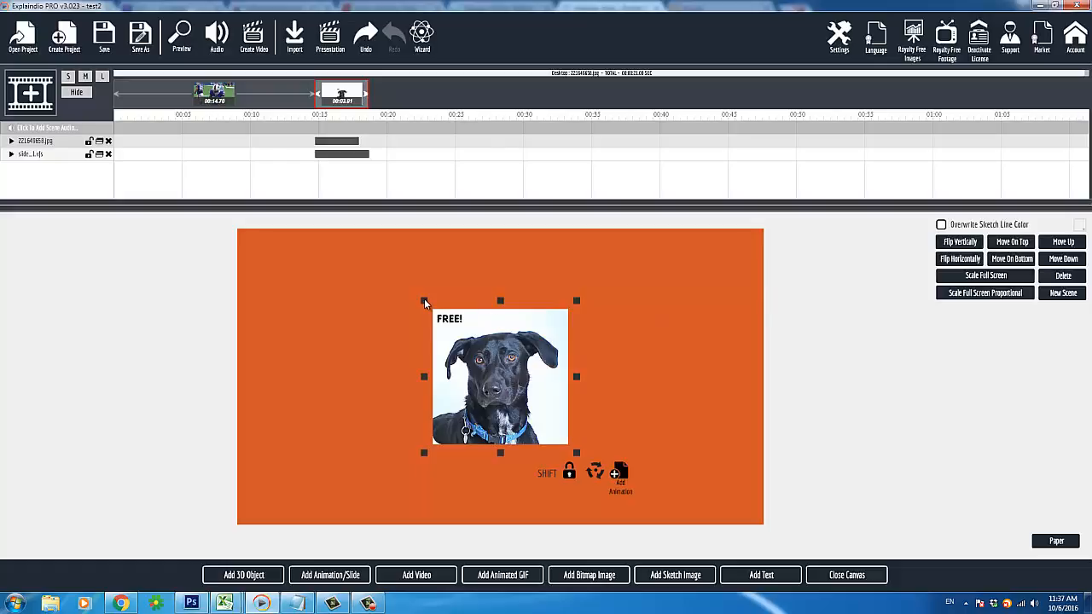
{"action": "left_click_drag", "start_coordinate": [424, 298], "coordinate": [379, 267]}
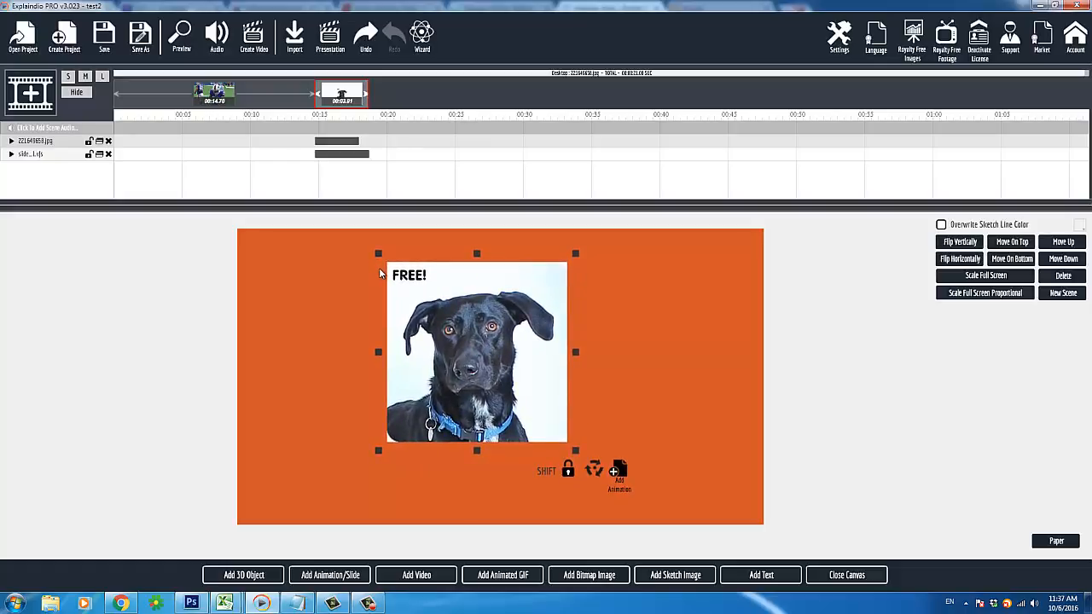
{"action": "left_click_drag", "start_coordinate": [518, 345], "coordinate": [540, 346]}
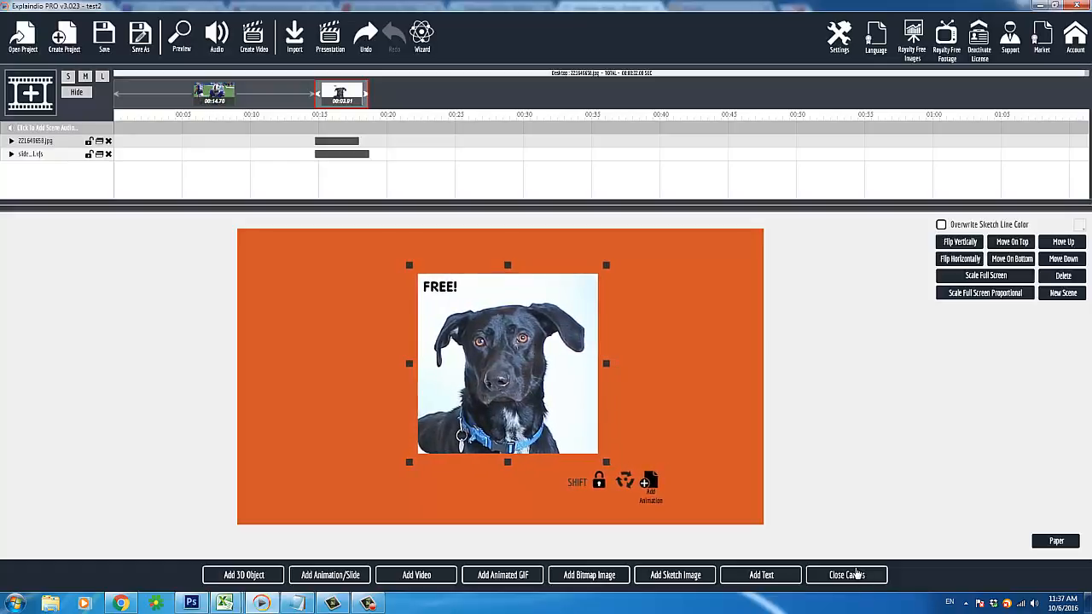
{"action": "left_click", "coordinate": [853, 575]}
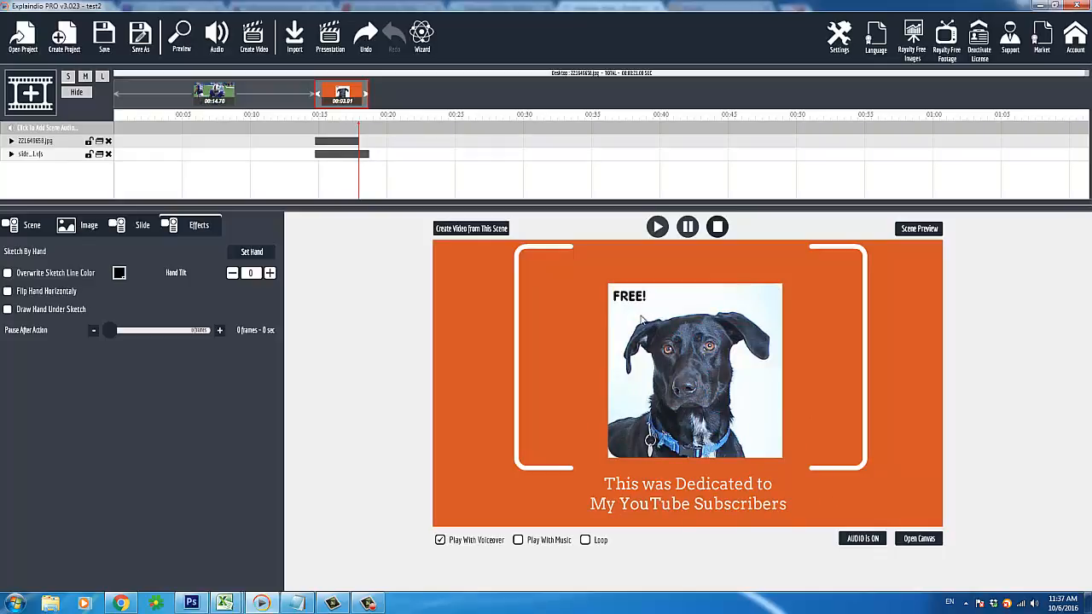
{"action": "left_click", "coordinate": [918, 539]}
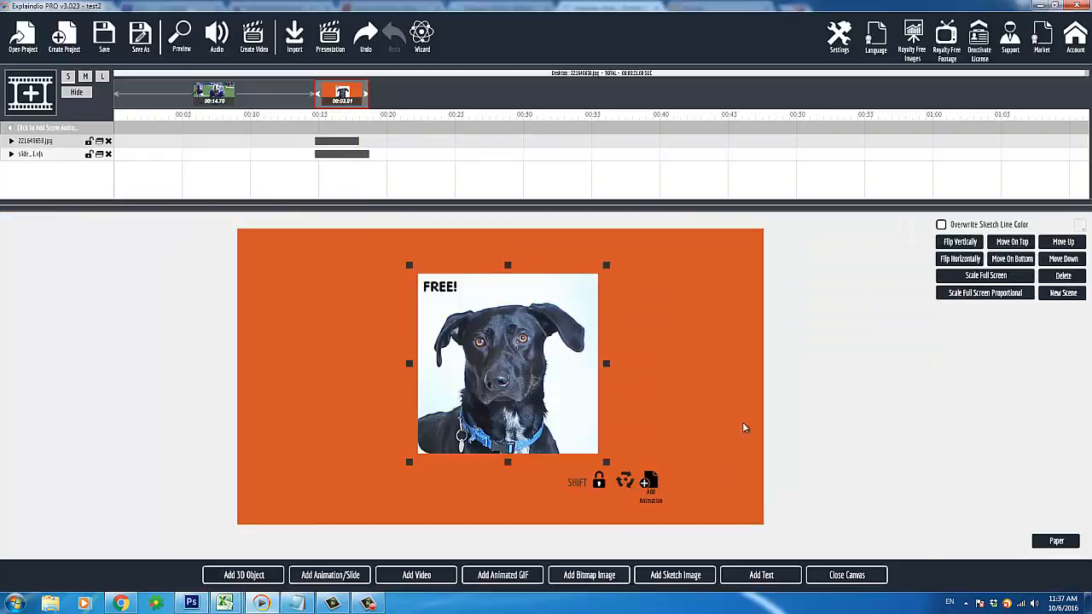
{"action": "left_click_drag", "start_coordinate": [408, 267], "coordinate": [393, 260]}
{"action": "left_click_drag", "start_coordinate": [476, 295], "coordinate": [486, 291]}
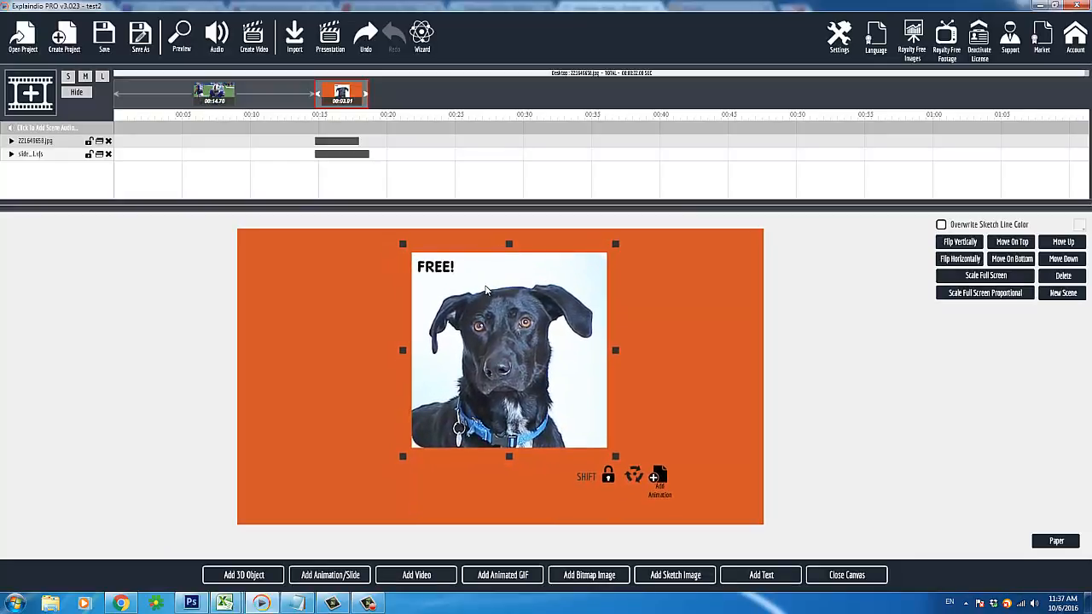
{"action": "left_click", "coordinate": [834, 577]}
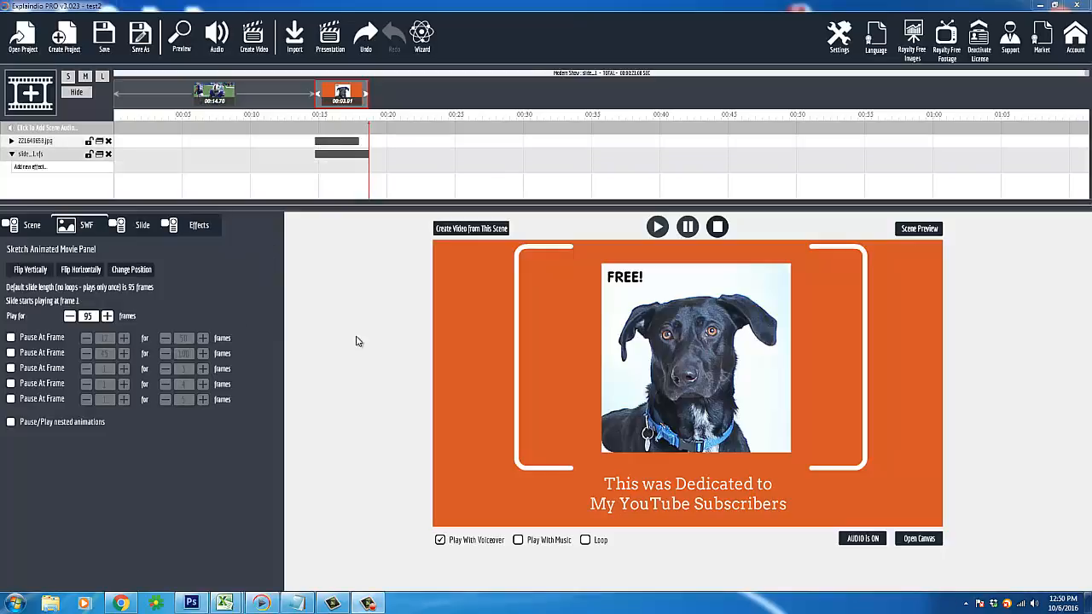
Delete the separate dog picture object 221649658.jpg from the scene, keeping only the animated slide.
{"action": "left_click", "coordinate": [57, 143]}
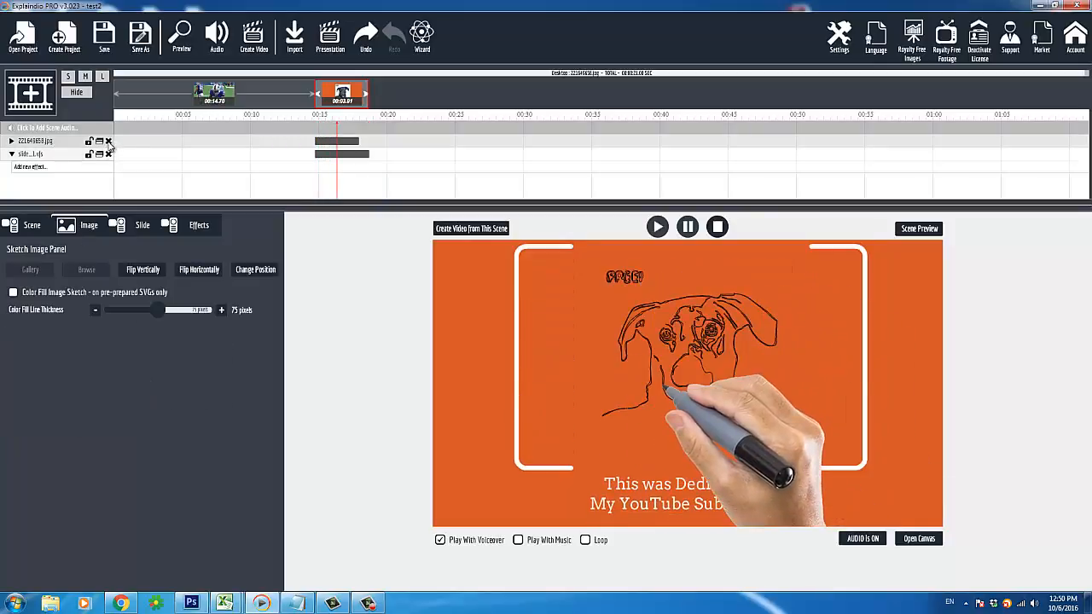
{"action": "left_click", "coordinate": [108, 141]}
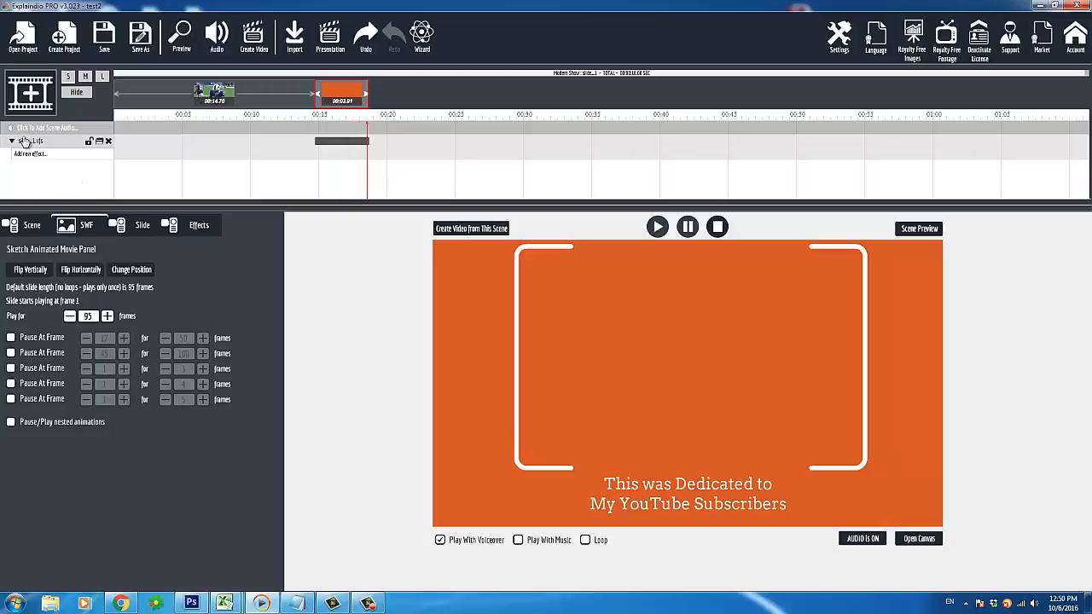
Customize the animated slide by inserting 221649658.jpg from the Desktop into Image Area 1.
{"action": "left_click", "coordinate": [134, 229]}
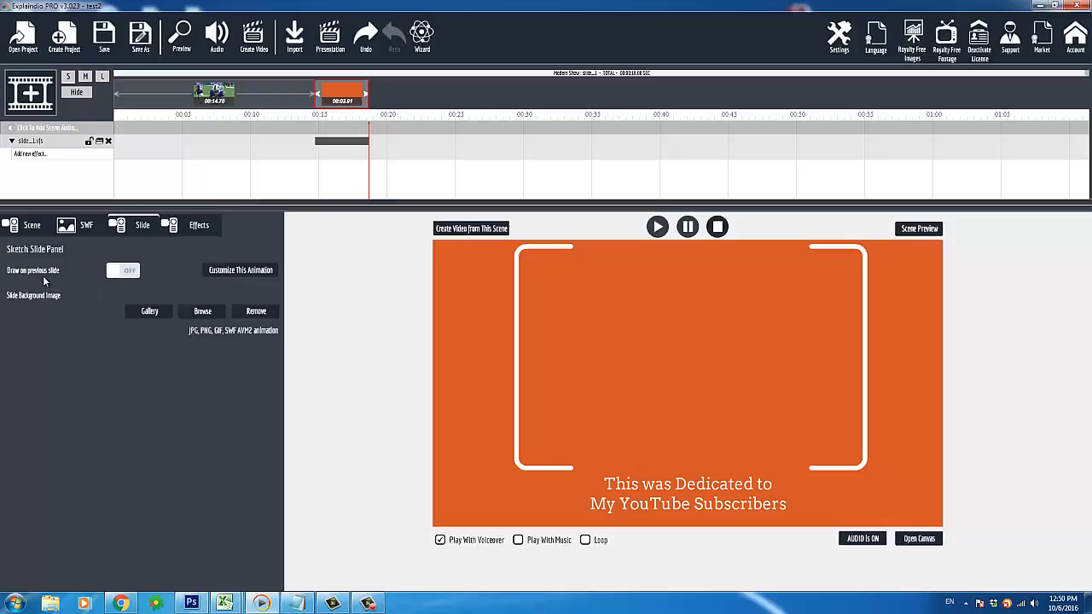
{"action": "left_click", "coordinate": [35, 227]}
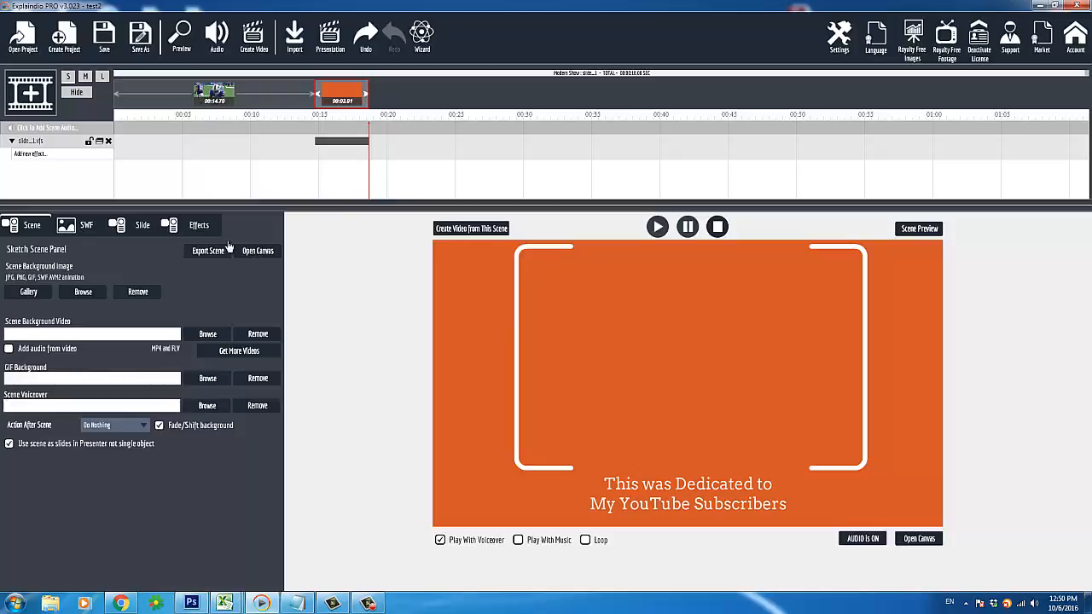
{"action": "left_click", "coordinate": [147, 229]}
{"action": "left_click", "coordinate": [242, 271]}
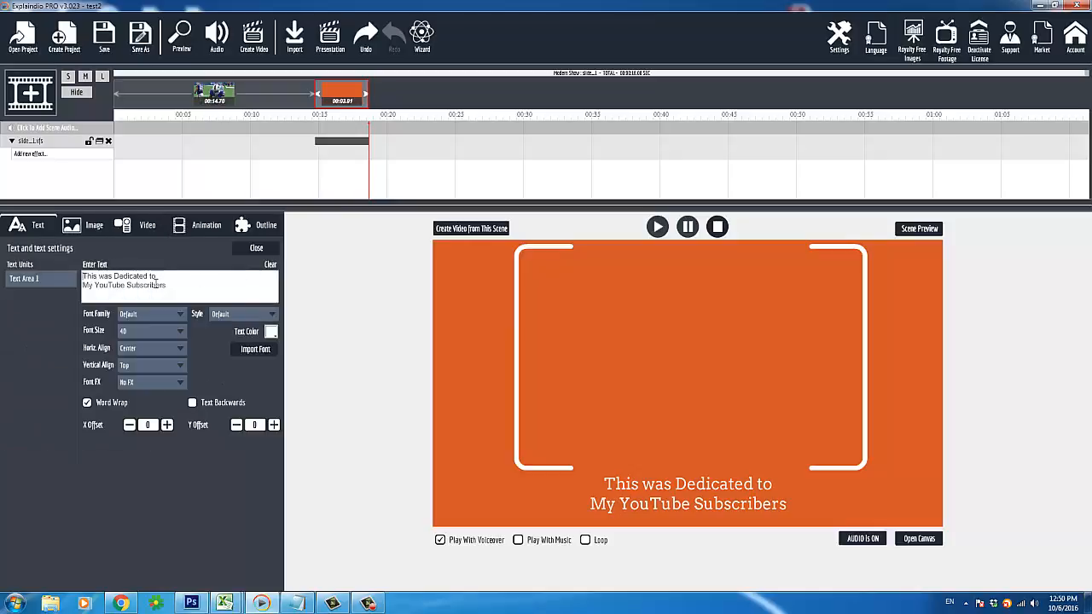
{"action": "left_click", "coordinate": [91, 237]}
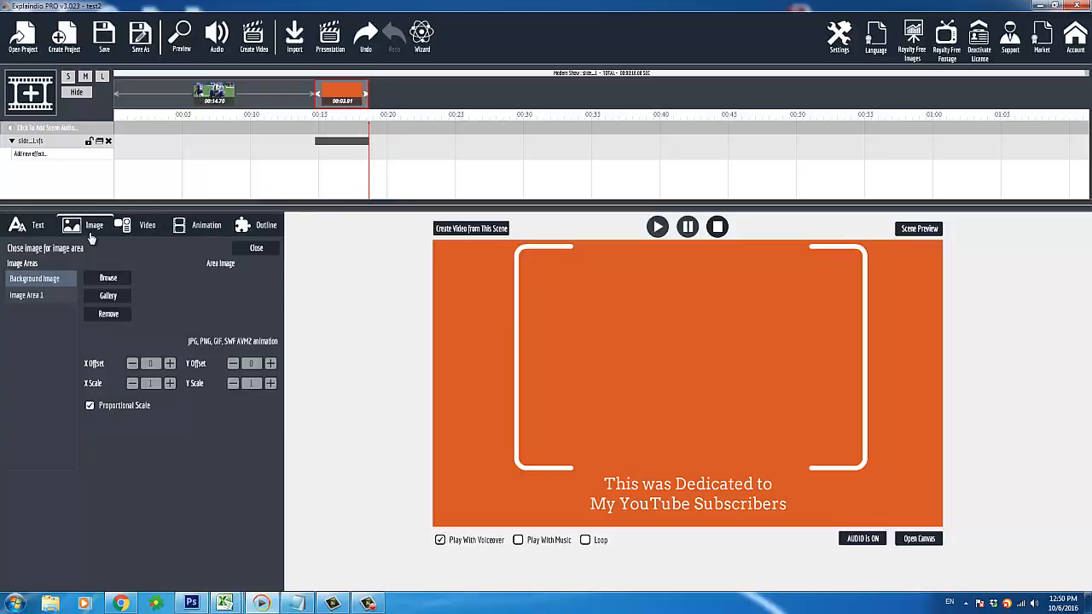
{"action": "left_click", "coordinate": [28, 296]}
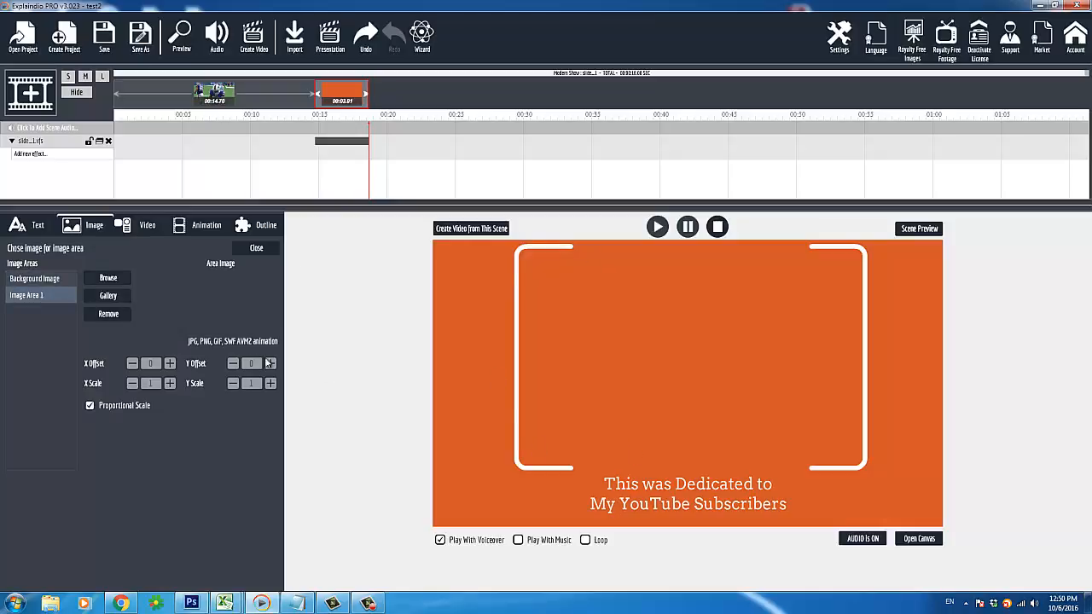
{"action": "left_click", "coordinate": [108, 279]}
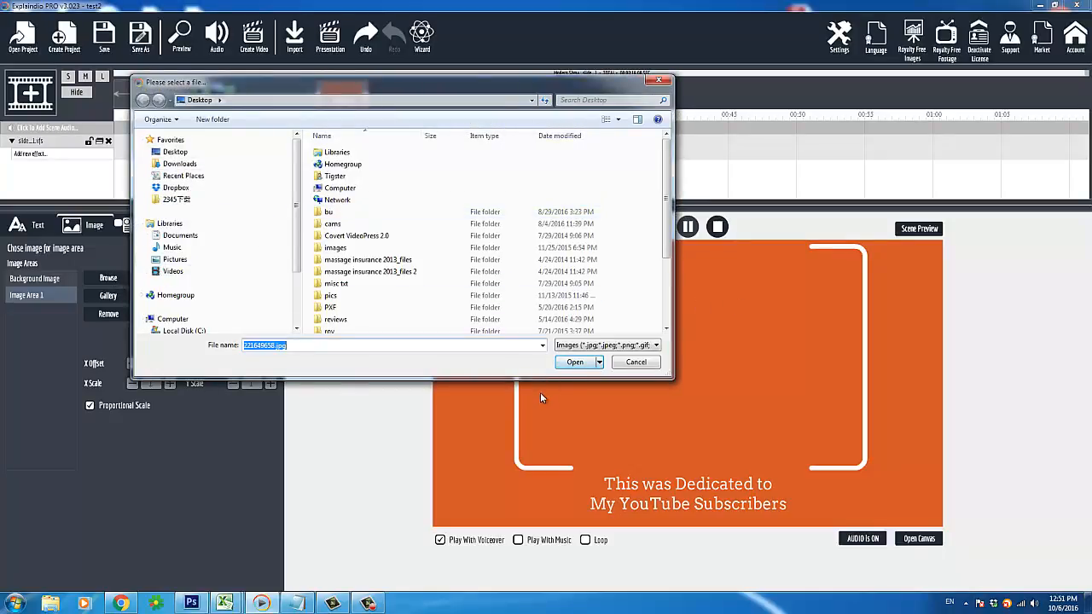
{"action": "left_click", "coordinate": [570, 363]}
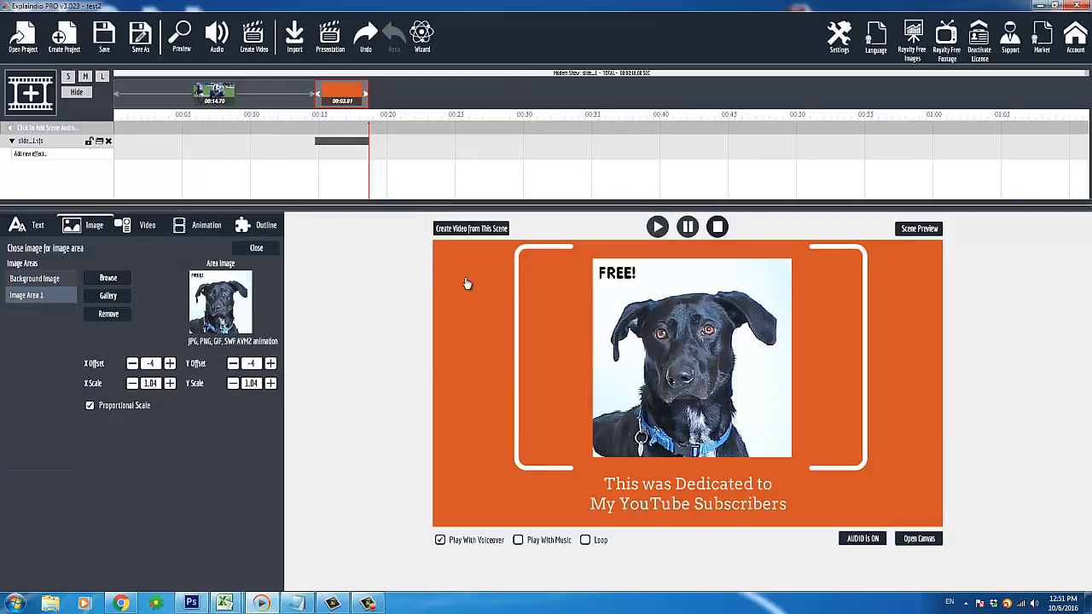
Preview the slide scene, close the preview, and look through the slide's scene, SWF, slide and effects settings.
{"action": "left_click", "coordinate": [918, 228]}
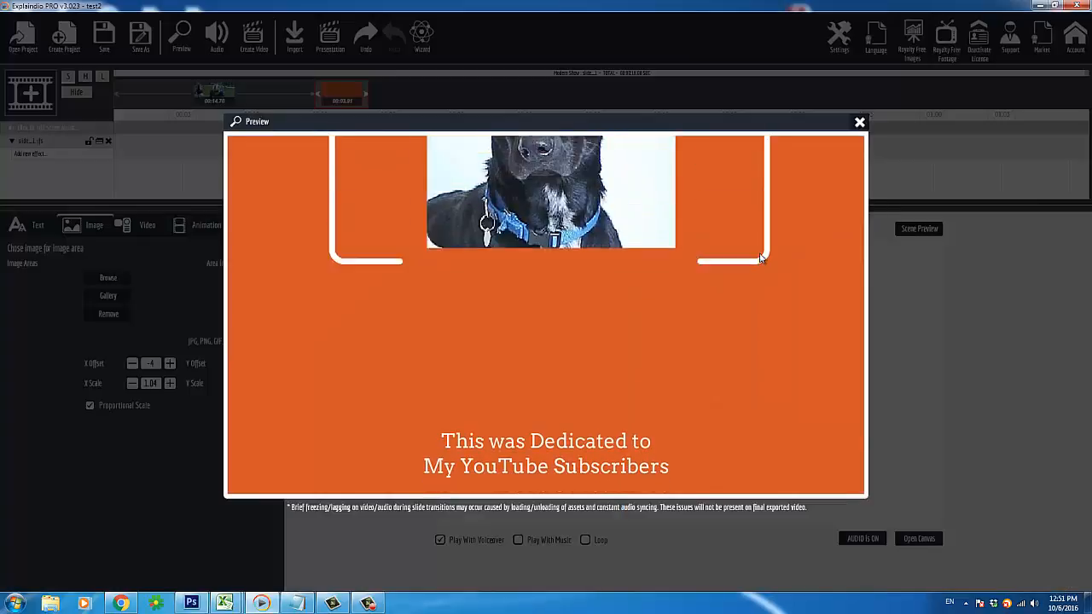
{"action": "left_click", "coordinate": [860, 124]}
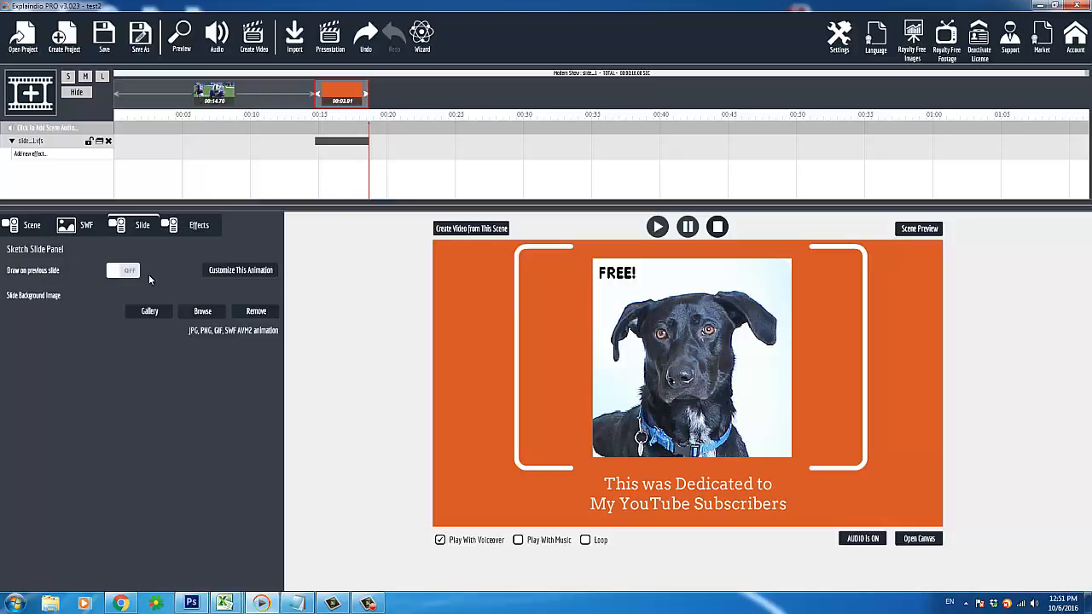
{"action": "left_click", "coordinate": [32, 227]}
{"action": "left_click", "coordinate": [78, 227]}
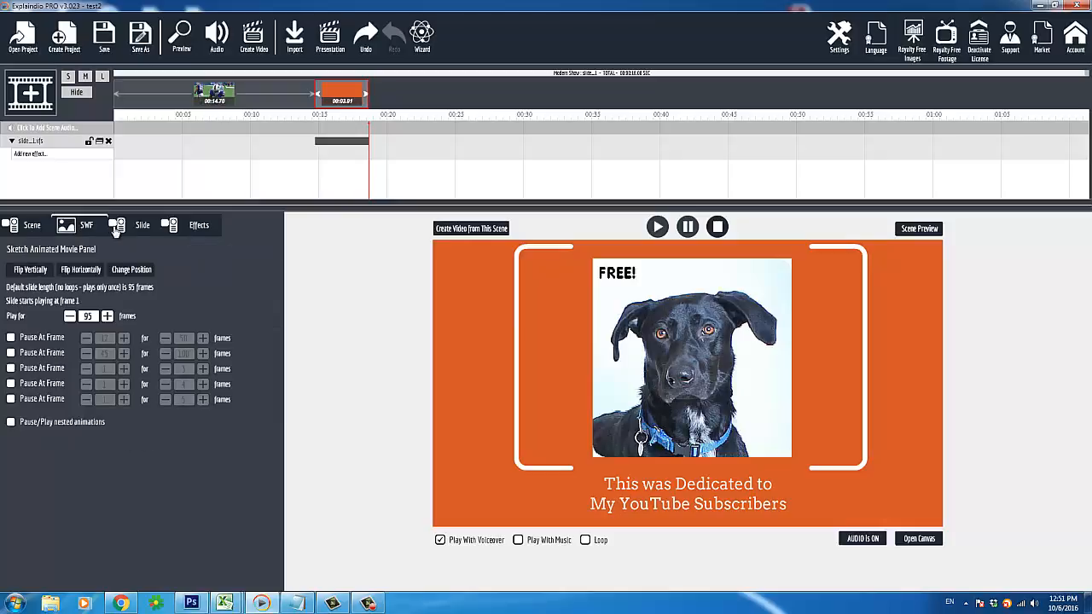
{"action": "left_click", "coordinate": [129, 226]}
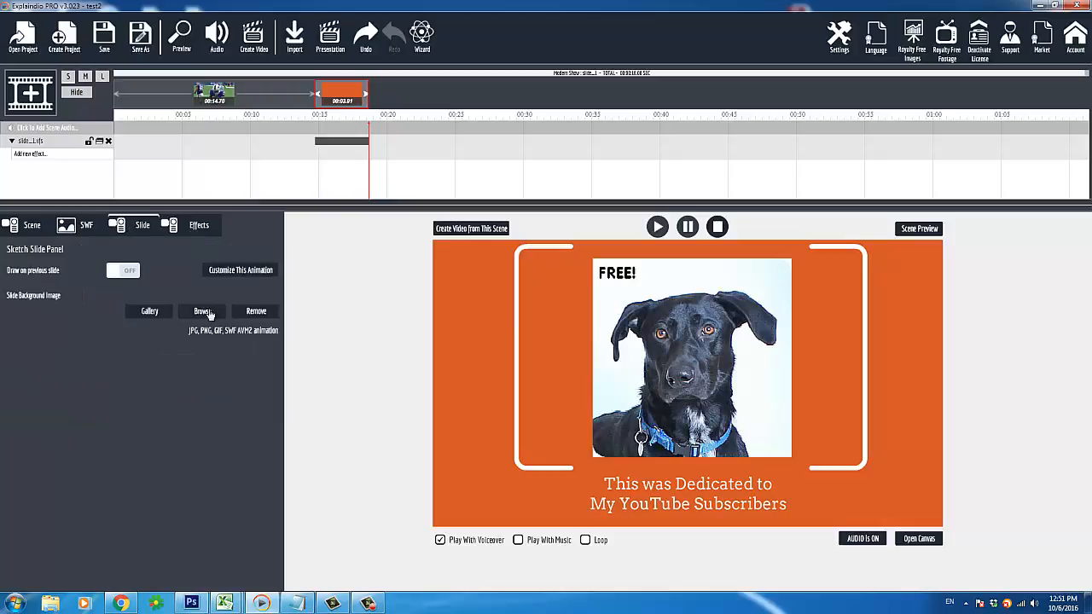
{"action": "left_click", "coordinate": [205, 227]}
{"action": "left_click", "coordinate": [124, 236]}
Examine the effects that can be added to the slide object, including Morph, Animation Presets and Fade, without adding one.
{"action": "left_click", "coordinate": [30, 155]}
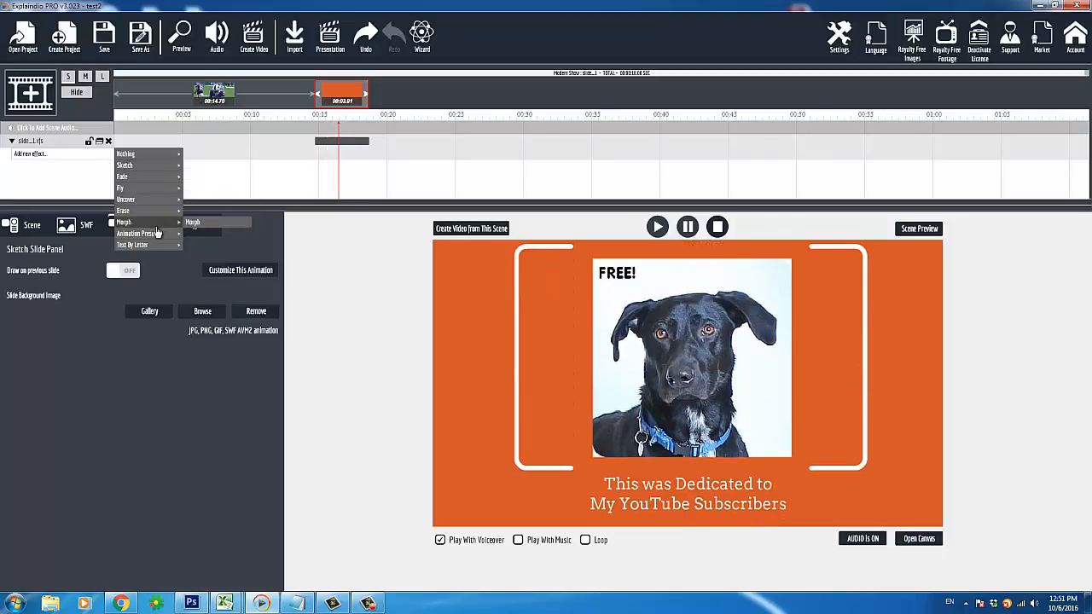
{"action": "mouse_move", "coordinate": [156, 236]}
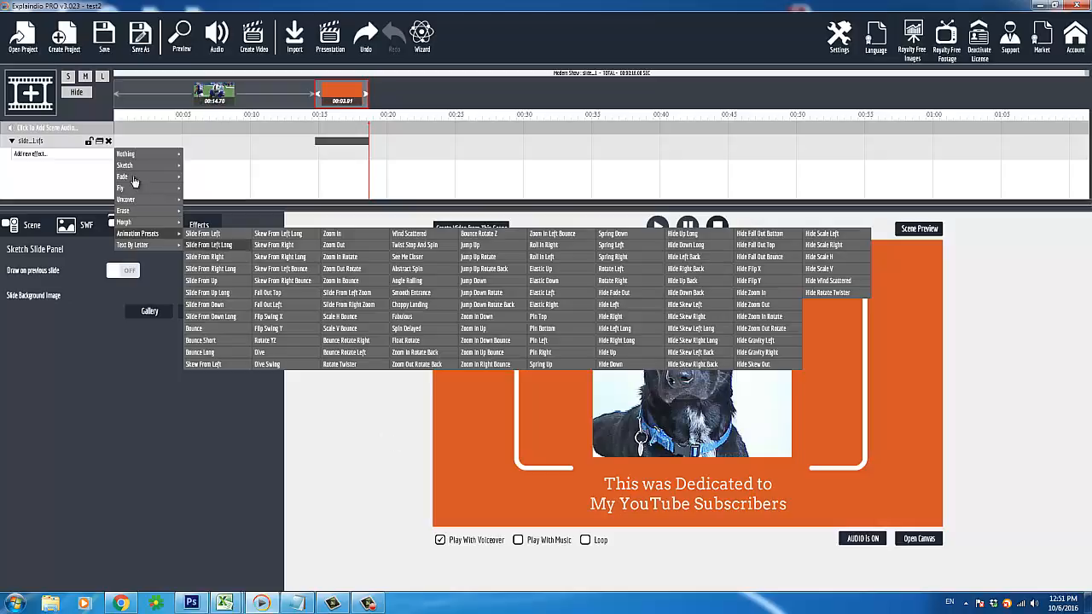
{"action": "left_click", "coordinate": [53, 158]}
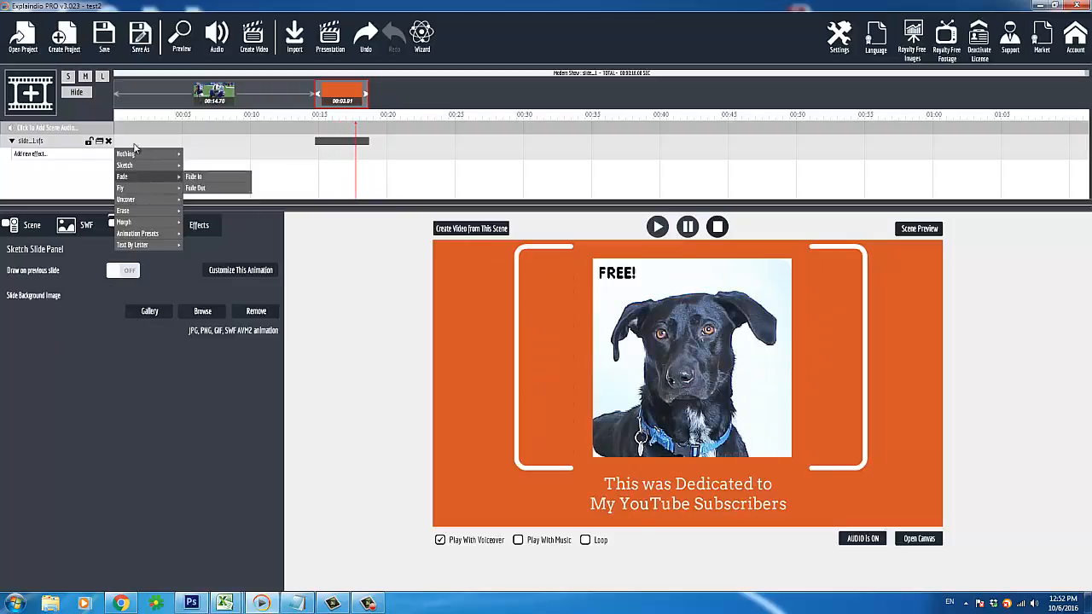
{"action": "left_click", "coordinate": [64, 146]}
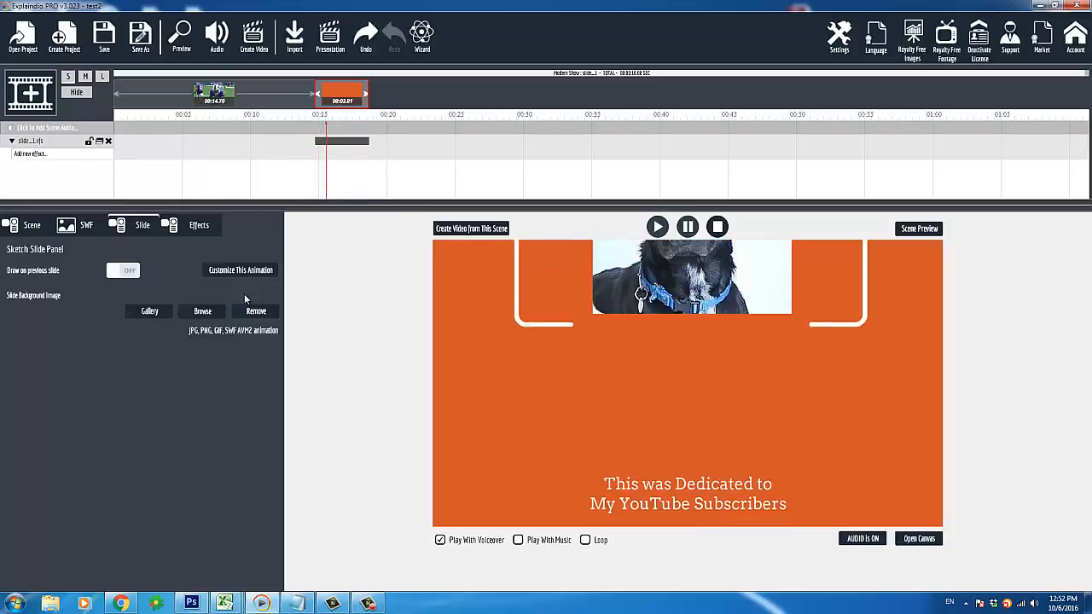
Check the slide's SWF and effects settings again and return to its slide settings.
{"action": "left_click", "coordinate": [73, 233]}
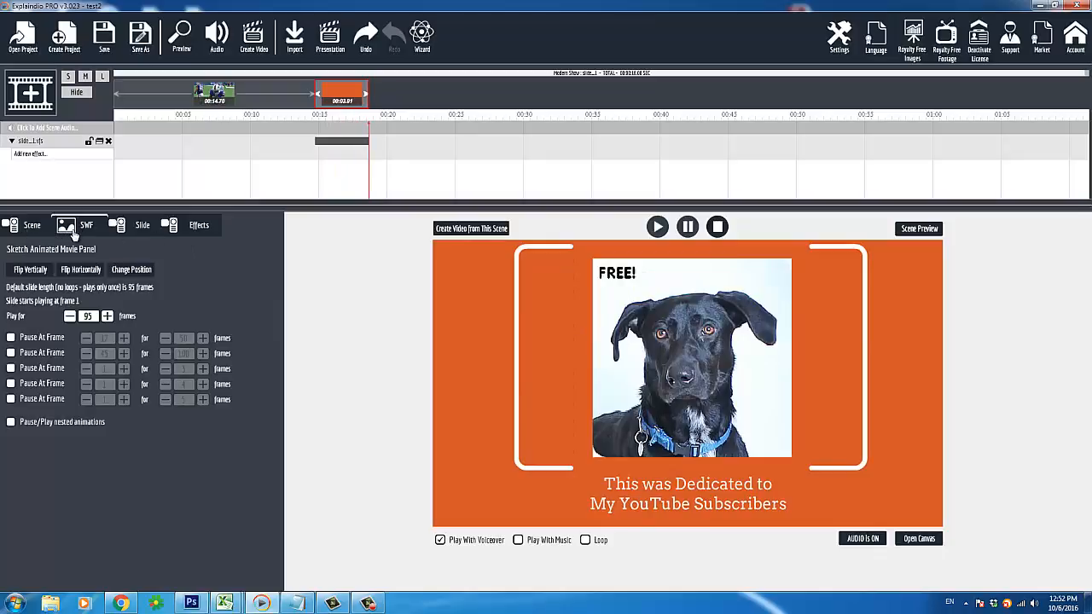
{"action": "left_click", "coordinate": [121, 230]}
{"action": "left_click", "coordinate": [192, 230]}
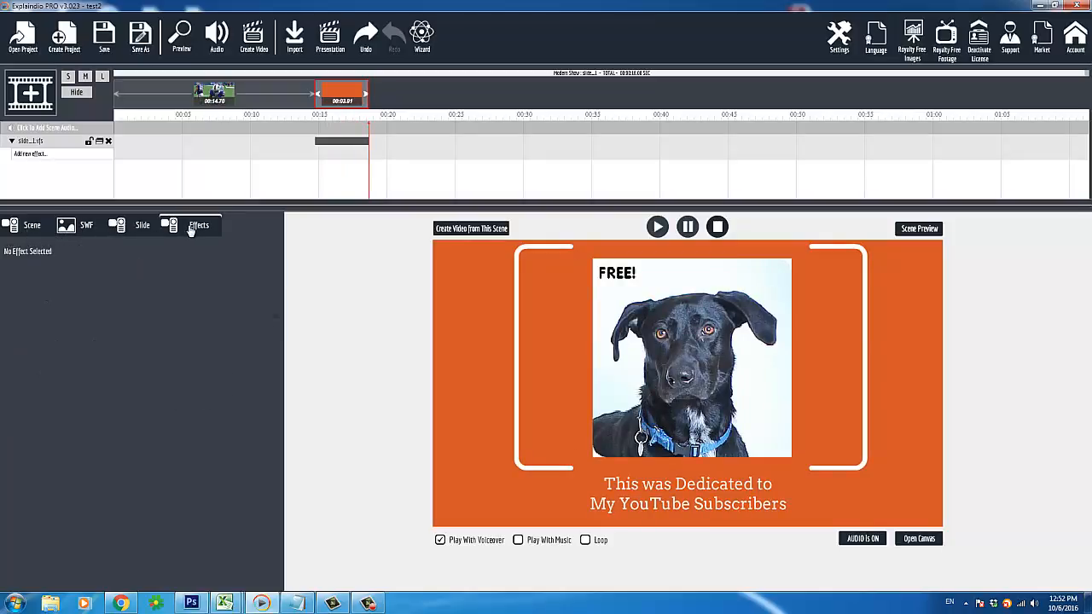
{"action": "left_click", "coordinate": [140, 229]}
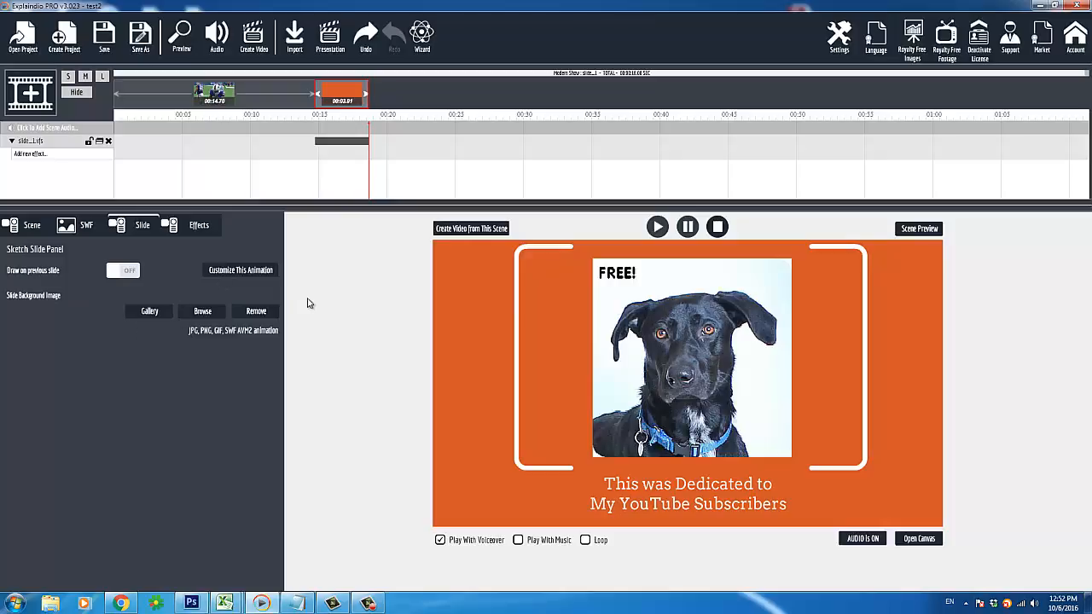
Browse the Character Doctor, Businesswoman2 and Businessman folders in the slide background gallery and close it without adding an image.
{"action": "left_click", "coordinate": [151, 311]}
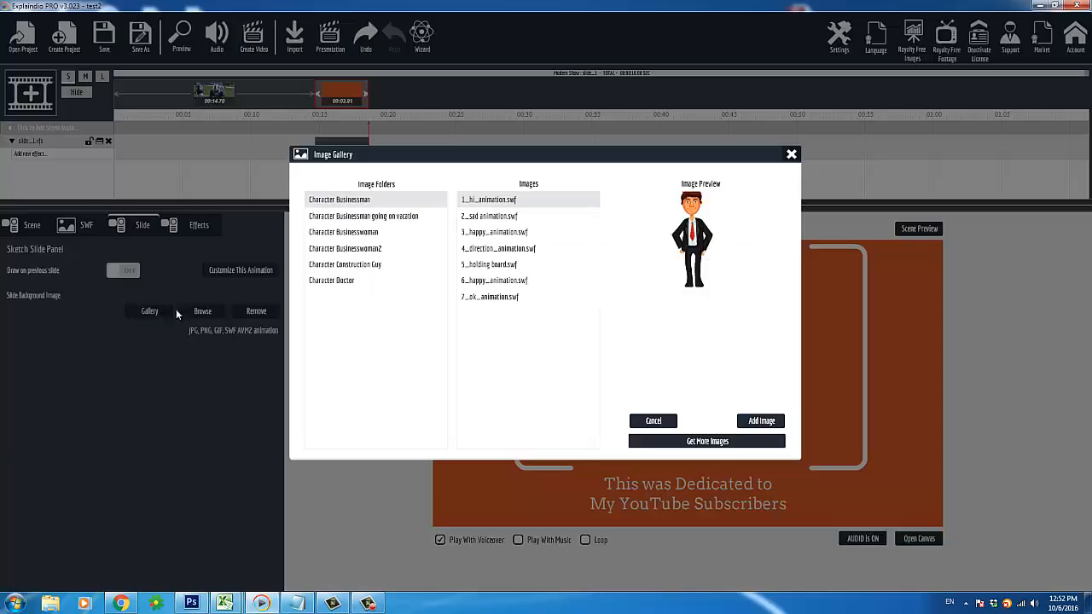
{"action": "left_click", "coordinate": [351, 282]}
{"action": "left_click", "coordinate": [362, 251]}
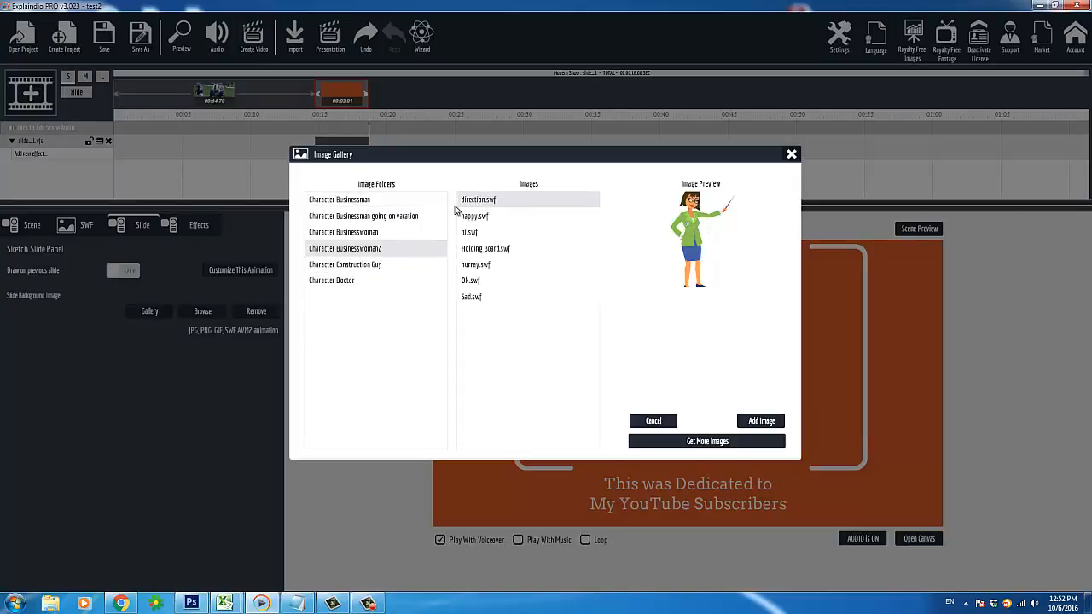
{"action": "left_click", "coordinate": [347, 198]}
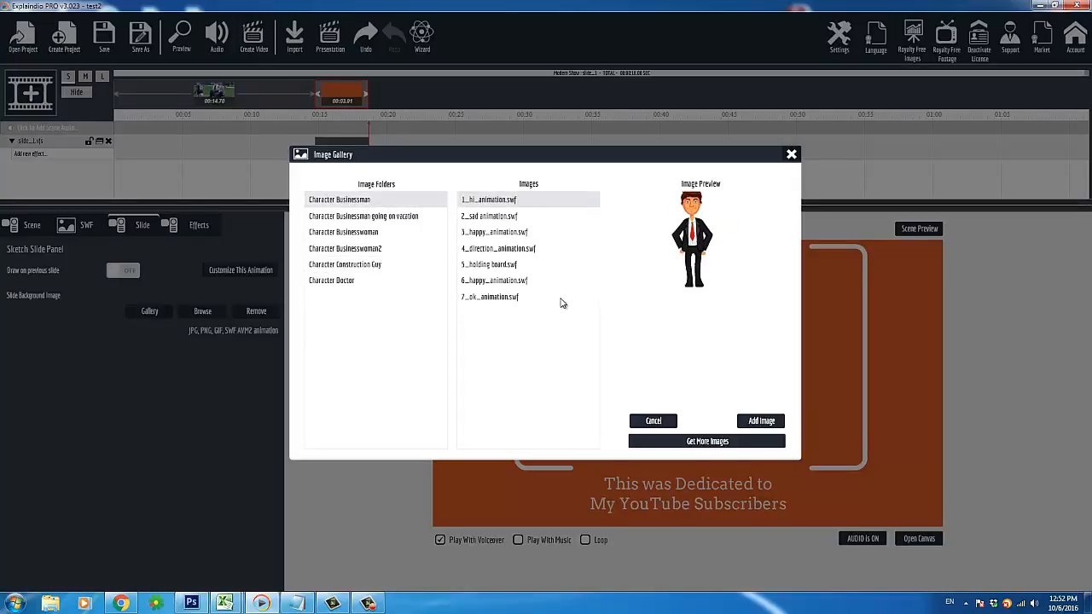
{"action": "left_click", "coordinate": [653, 421]}
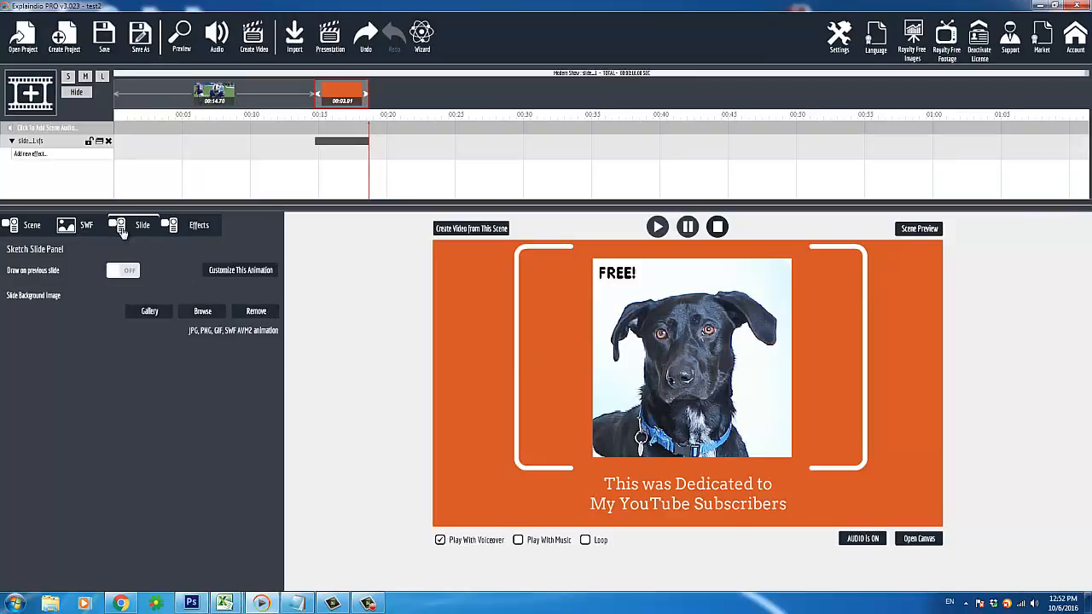
Open the slide's animation customization, view the gallery for its Background Image area, and cancel without adding an image.
{"action": "left_click", "coordinate": [222, 270]}
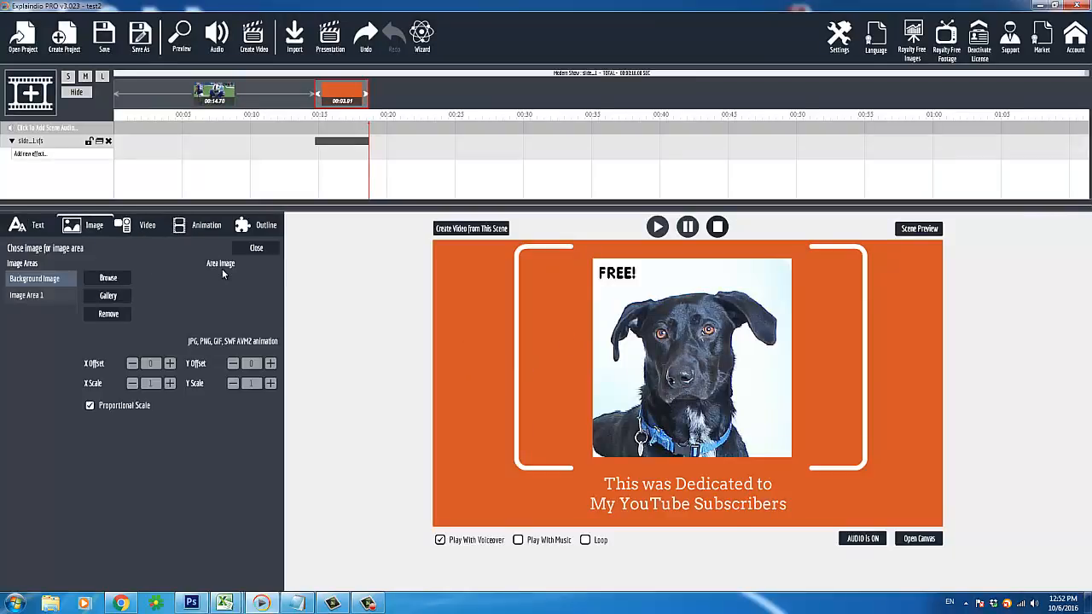
{"action": "left_click", "coordinate": [108, 295]}
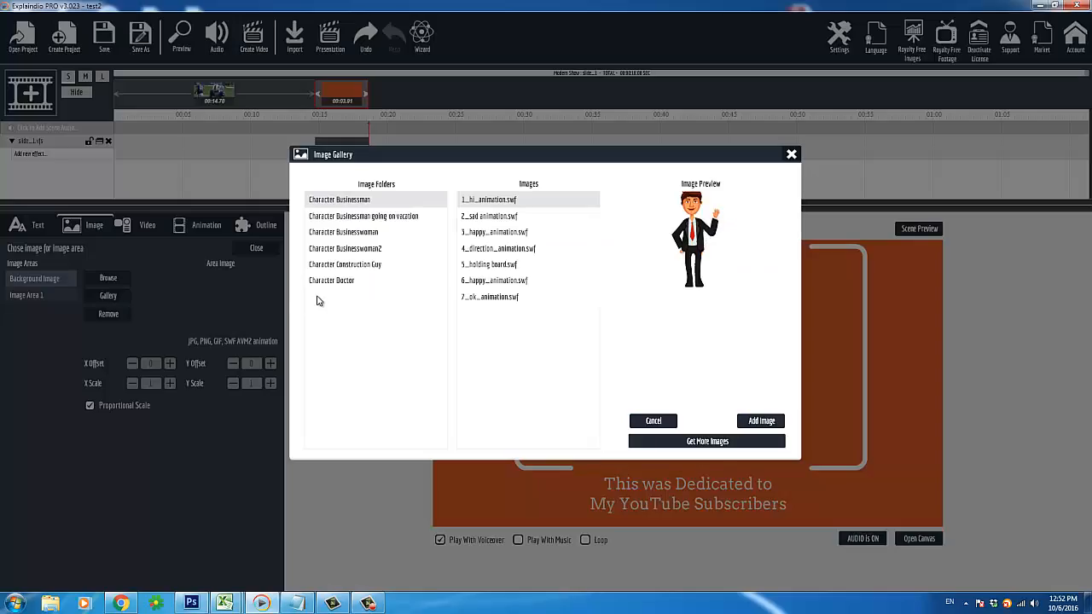
{"action": "left_click", "coordinate": [654, 421]}
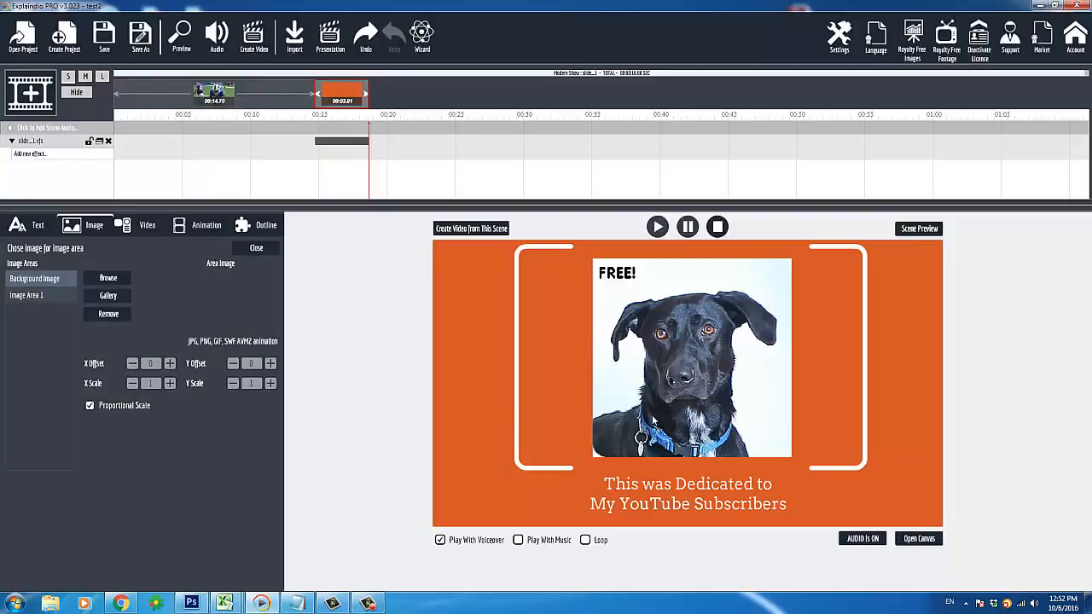
Enable Animation 1 for the customized slide and step its animation number up to 5.
{"action": "left_click", "coordinate": [203, 227]}
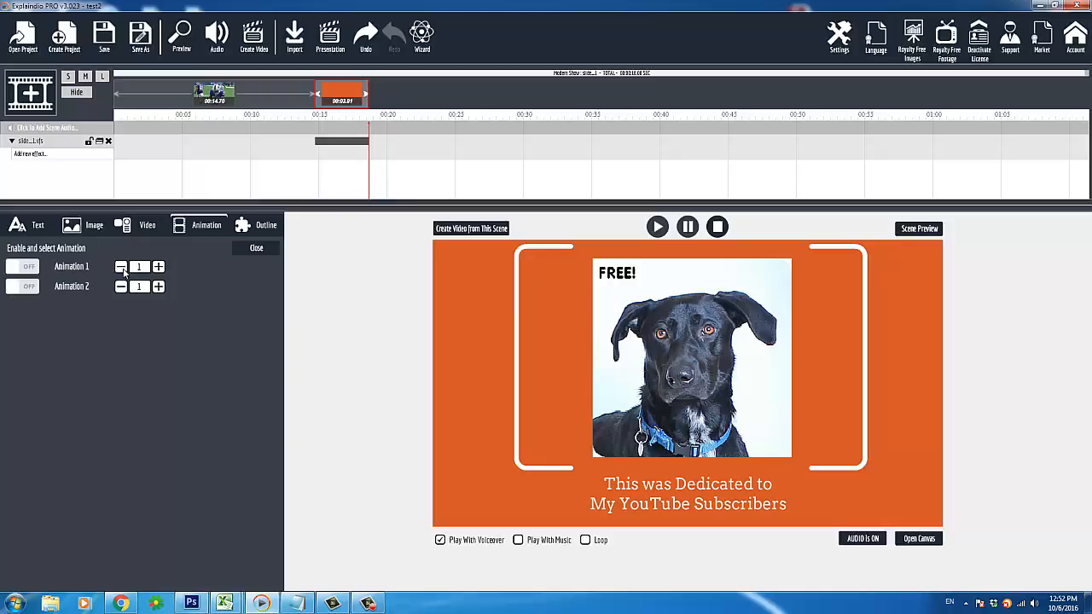
{"action": "left_click", "coordinate": [23, 268]}
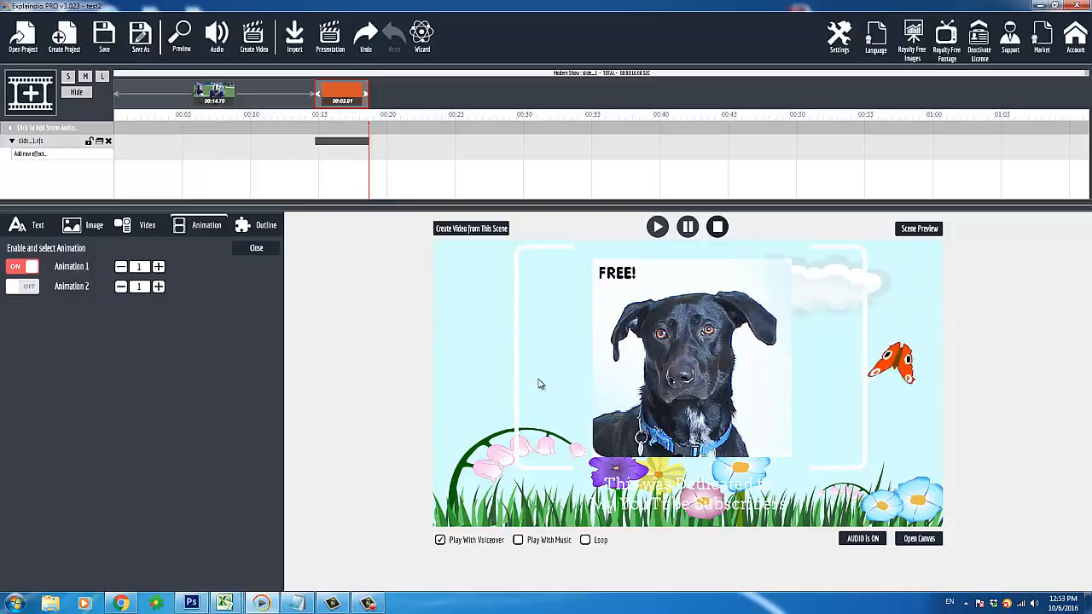
{"action": "left_click", "coordinate": [159, 267]}
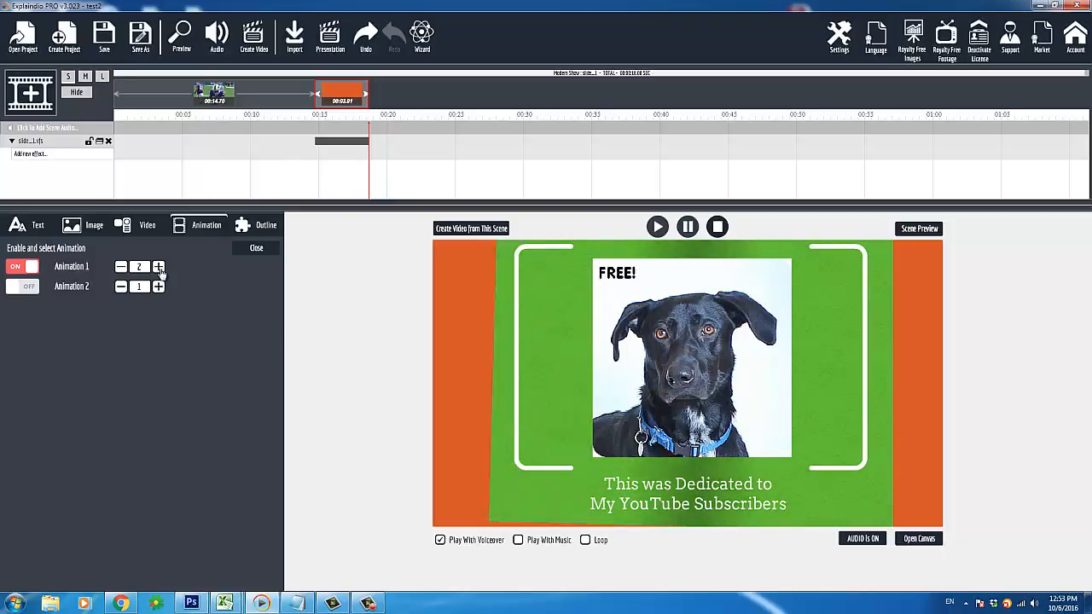
{"action": "left_click", "coordinate": [159, 267]}
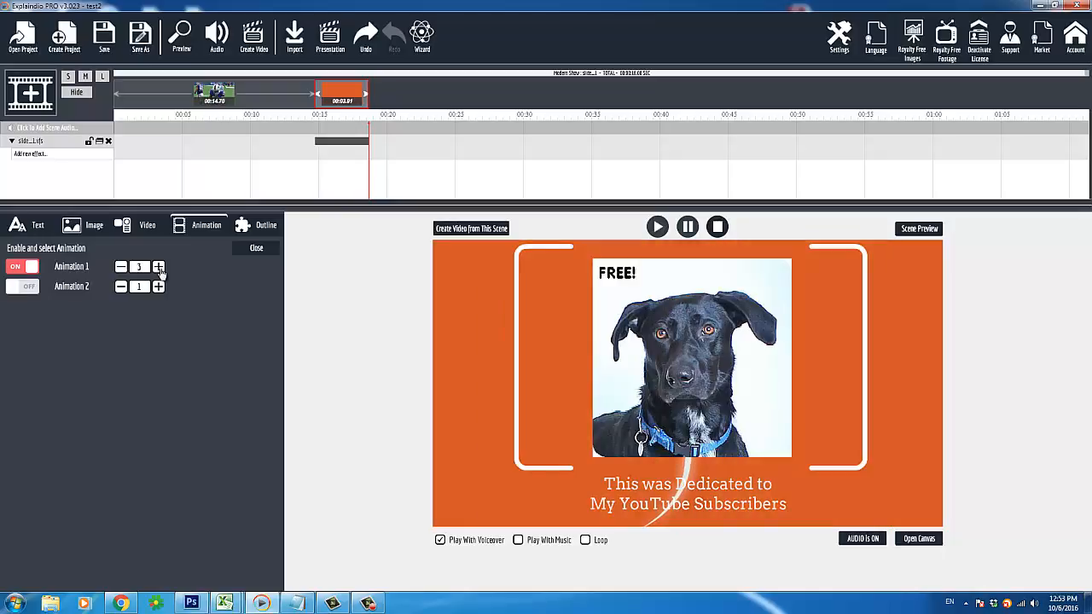
{"action": "left_click", "coordinate": [158, 267]}
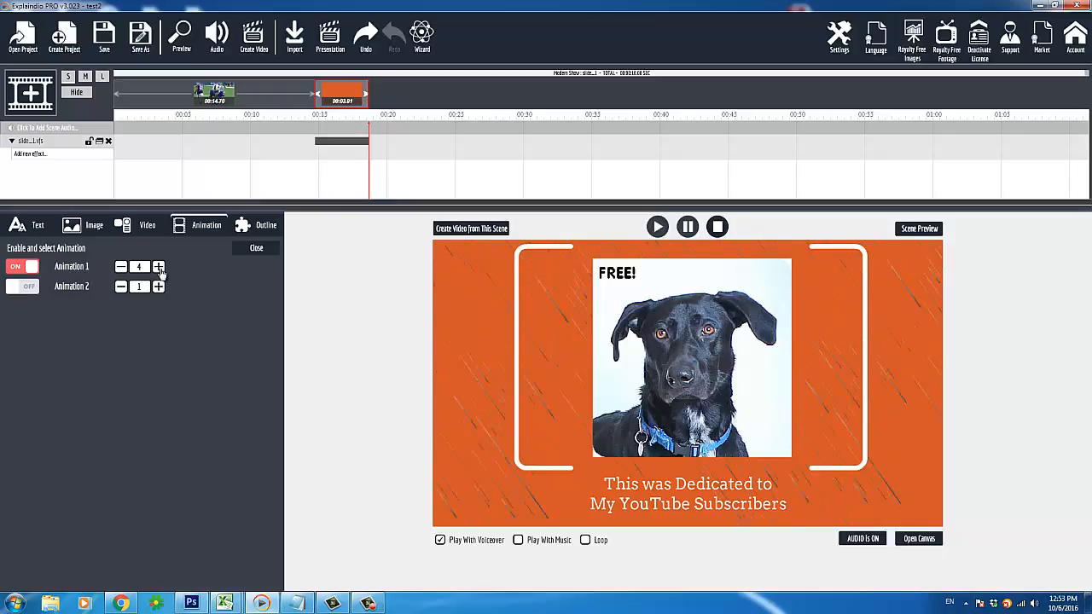
{"action": "left_click", "coordinate": [159, 267]}
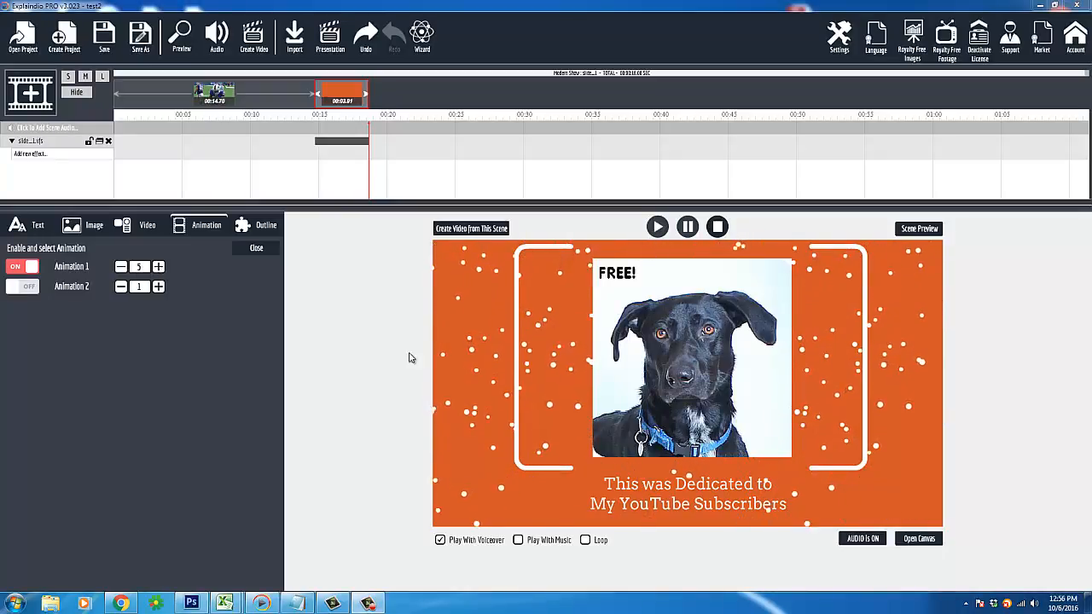
Review the slide's video, image and text customization settings, and return to its animation settings.
{"action": "left_click", "coordinate": [125, 229]}
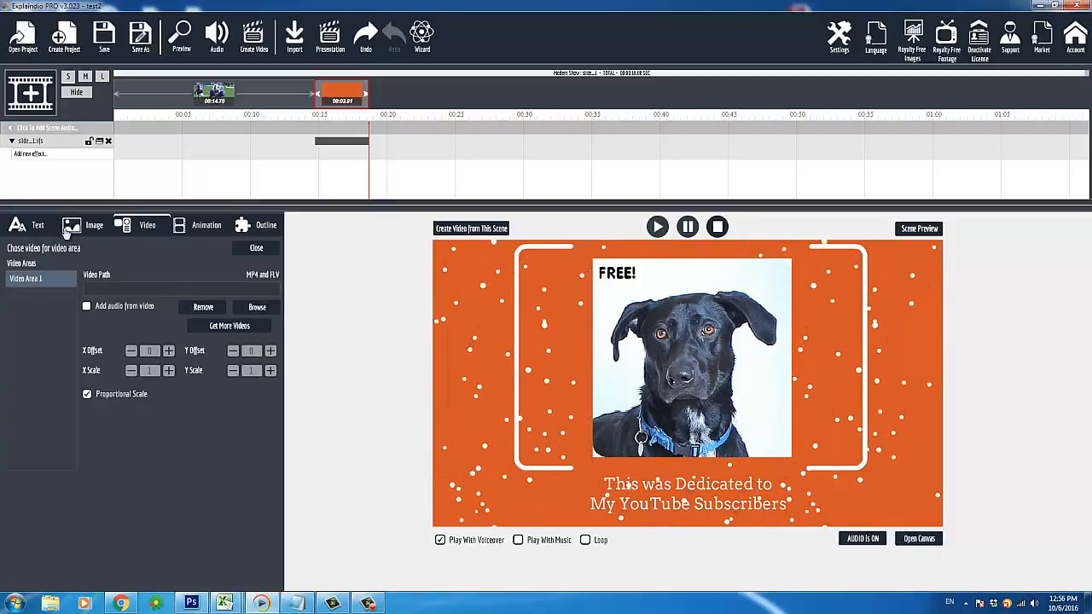
{"action": "left_click", "coordinate": [68, 229]}
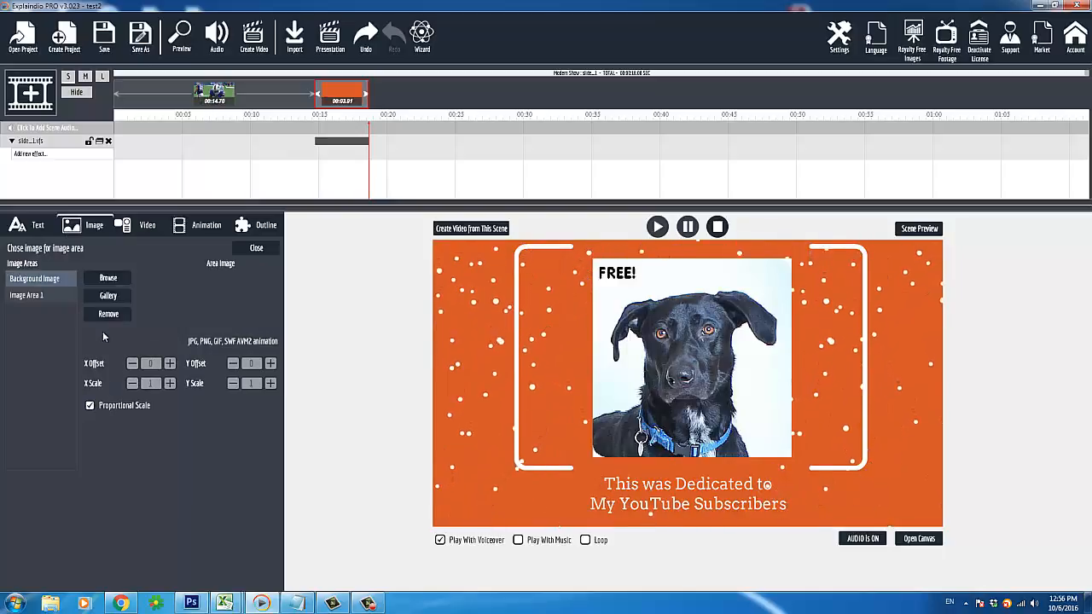
{"action": "left_click", "coordinate": [26, 225]}
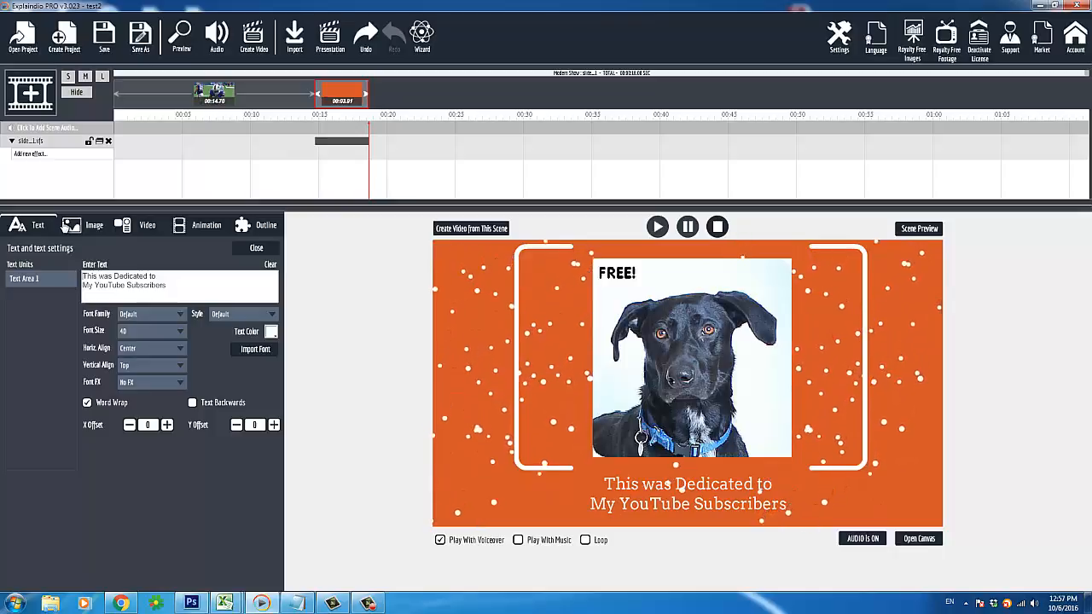
{"action": "left_click", "coordinate": [77, 225]}
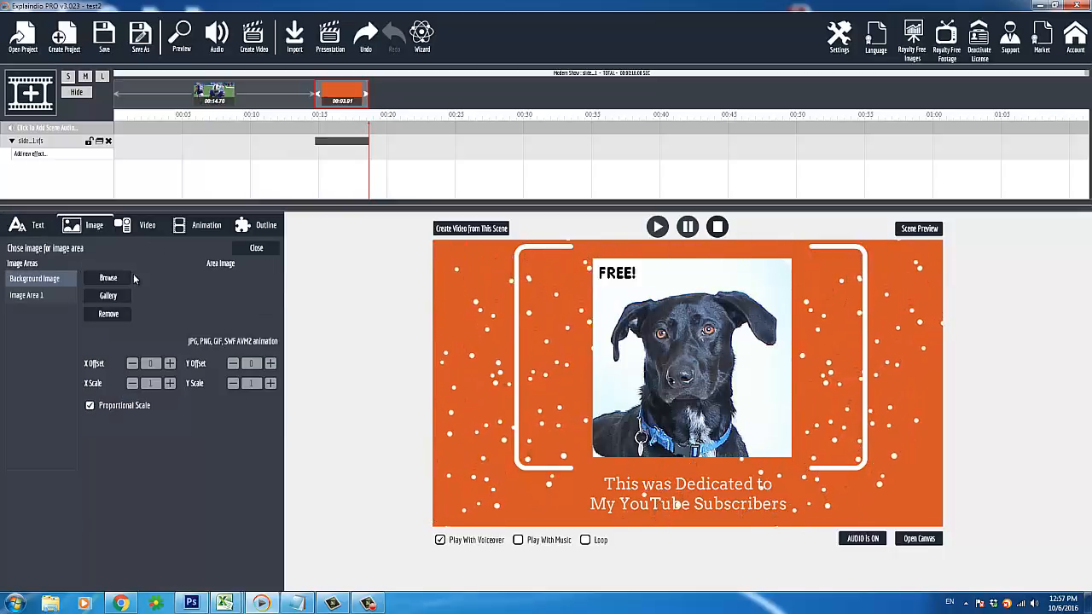
{"action": "left_click", "coordinate": [182, 236]}
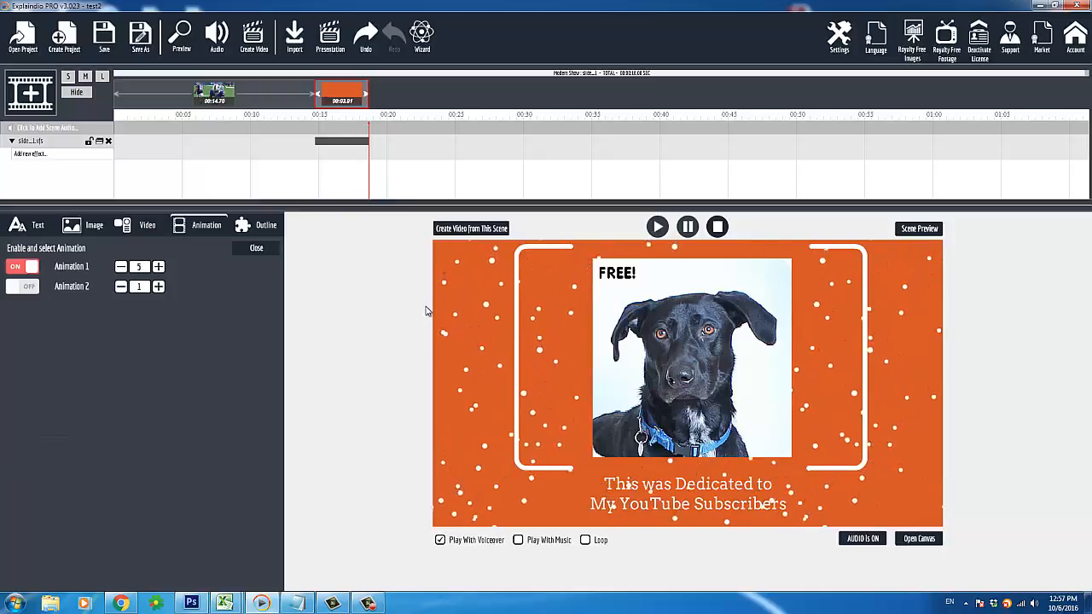
Save the active project, overwriting the existing test2.explaindio file.
{"action": "left_click", "coordinate": [101, 50]}
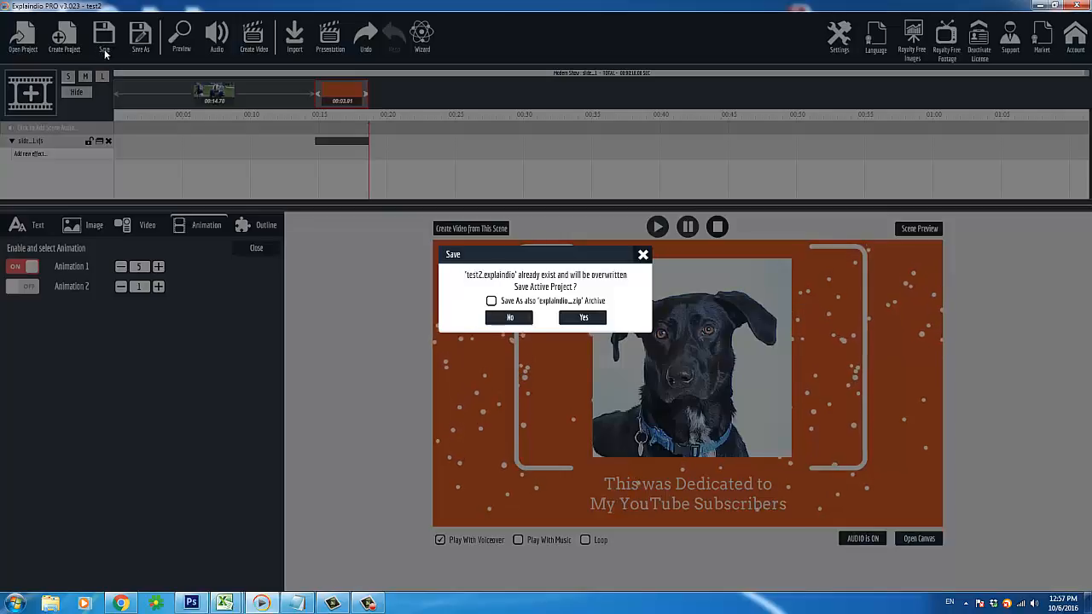
{"action": "left_click", "coordinate": [582, 318]}
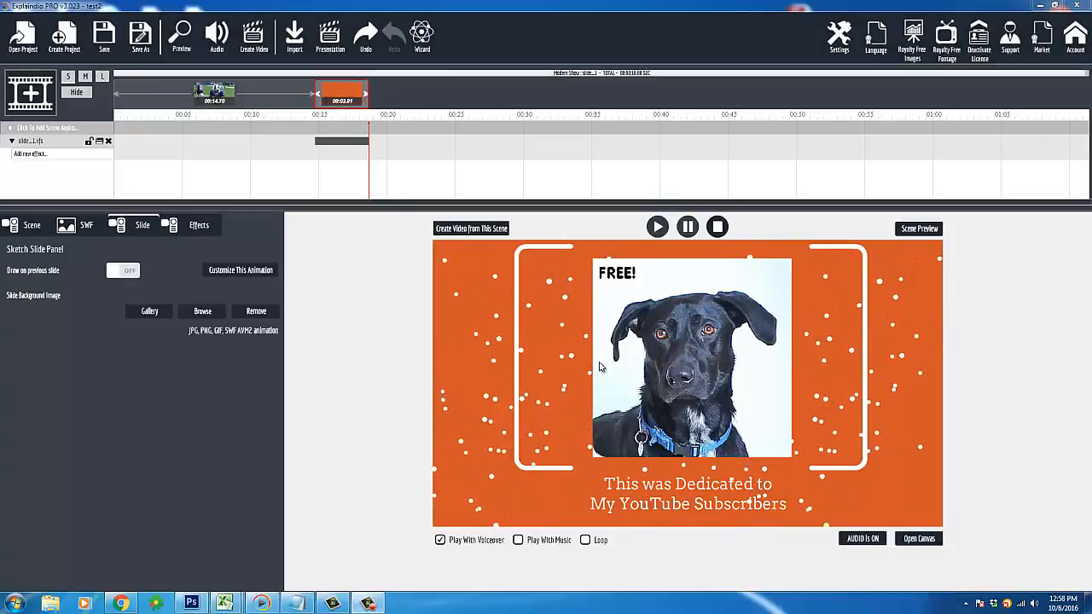